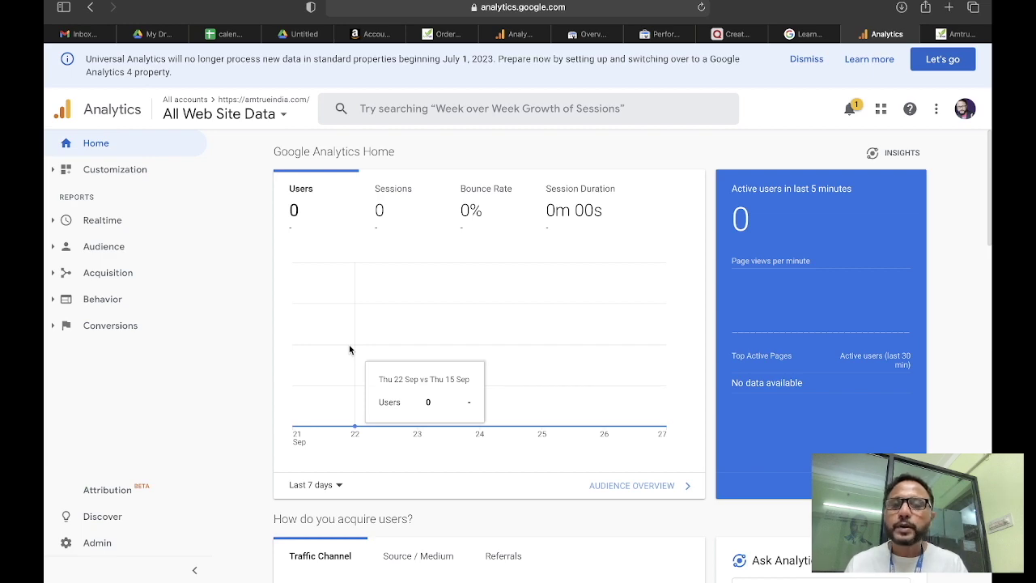
- Review the properties and views listed under the amtrue001 account in the account picker
left_click(259, 113)
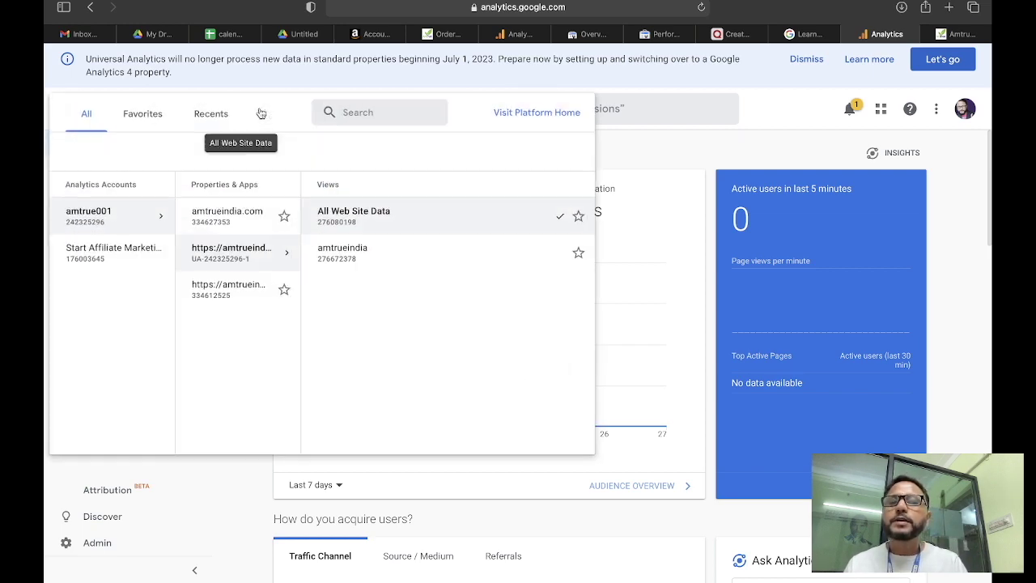
scroll(186, 338, "up", 5)
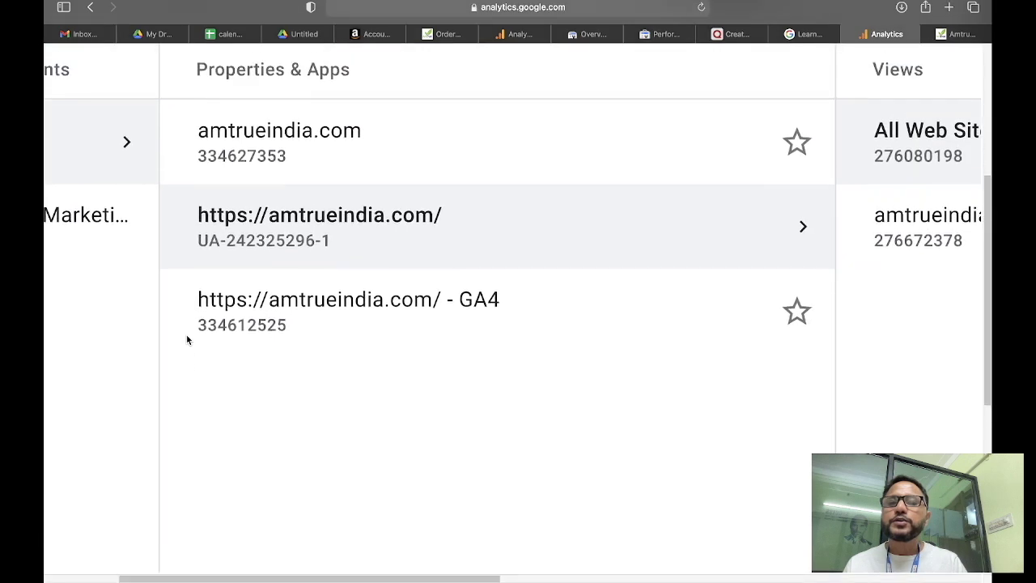
scroll(186, 338, "up", 1)
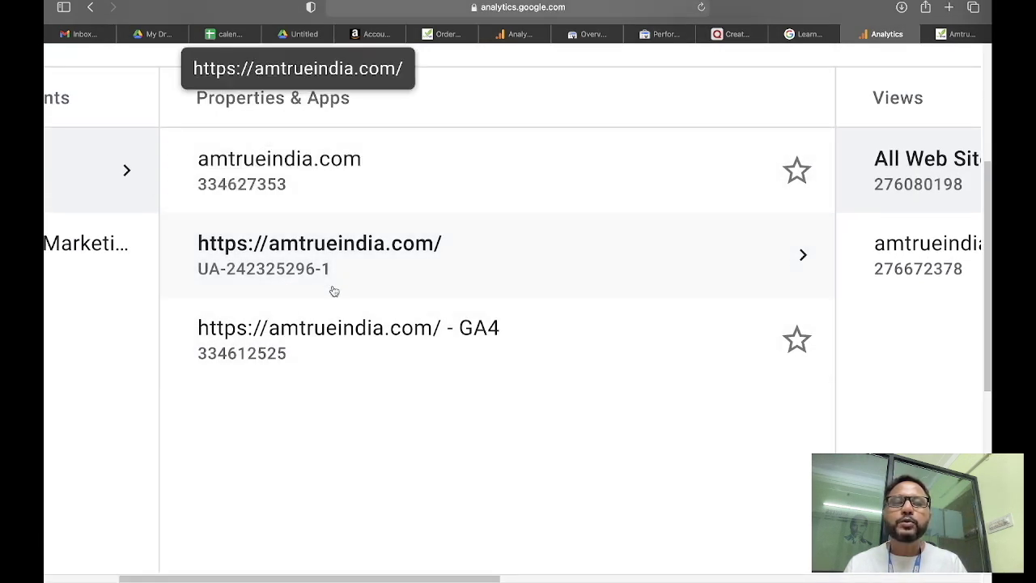
scroll(335, 345, "down", 5)
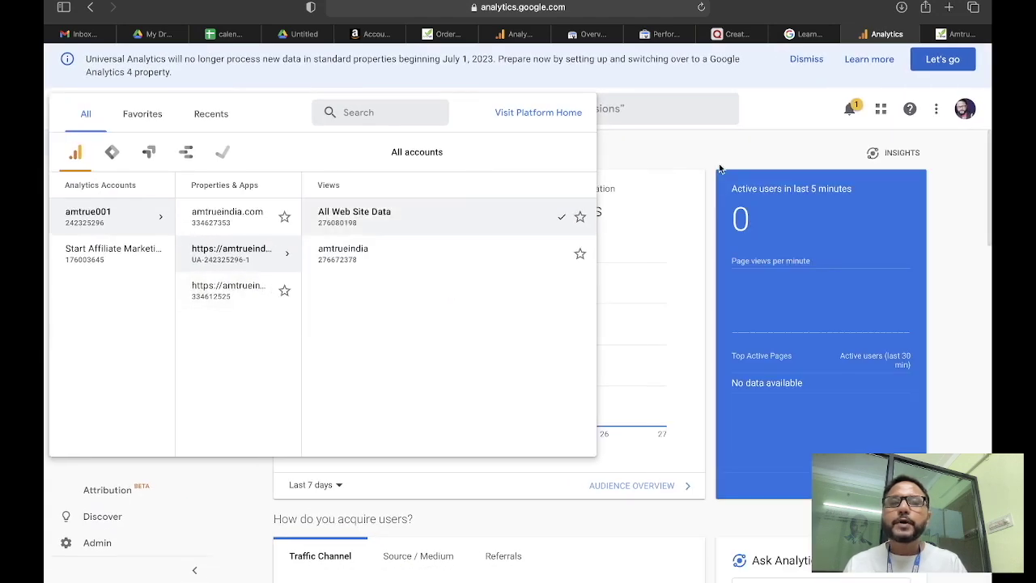
left_click(759, 114)
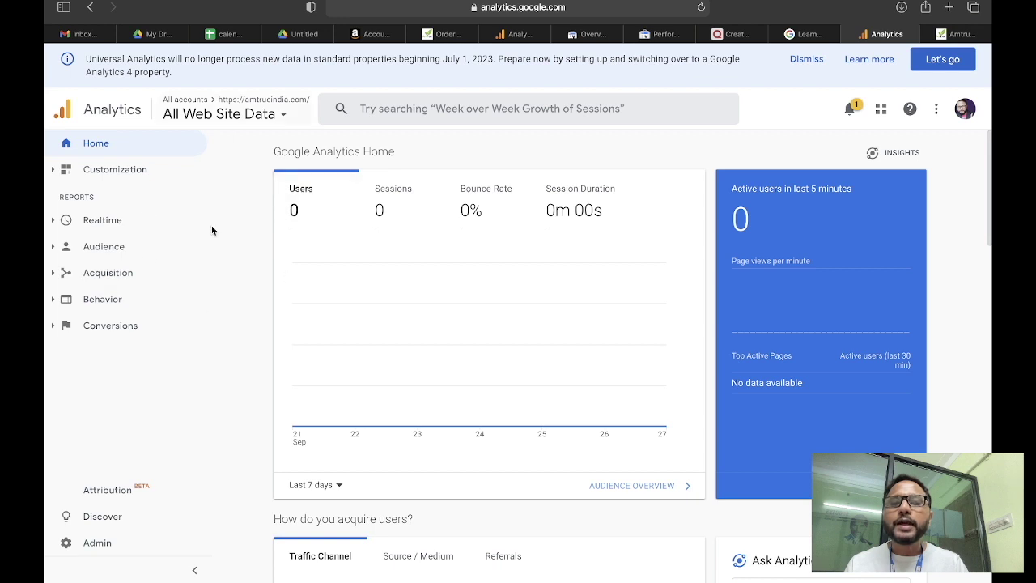
- Look at the AmTrue website's home page, and return to the Analytics home page
left_click(959, 34)
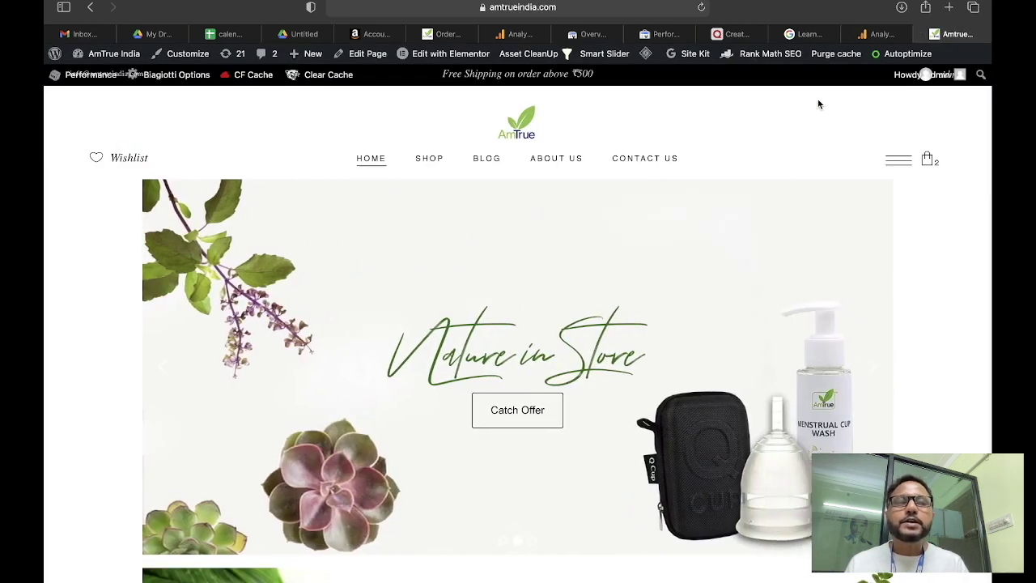
left_click(878, 34)
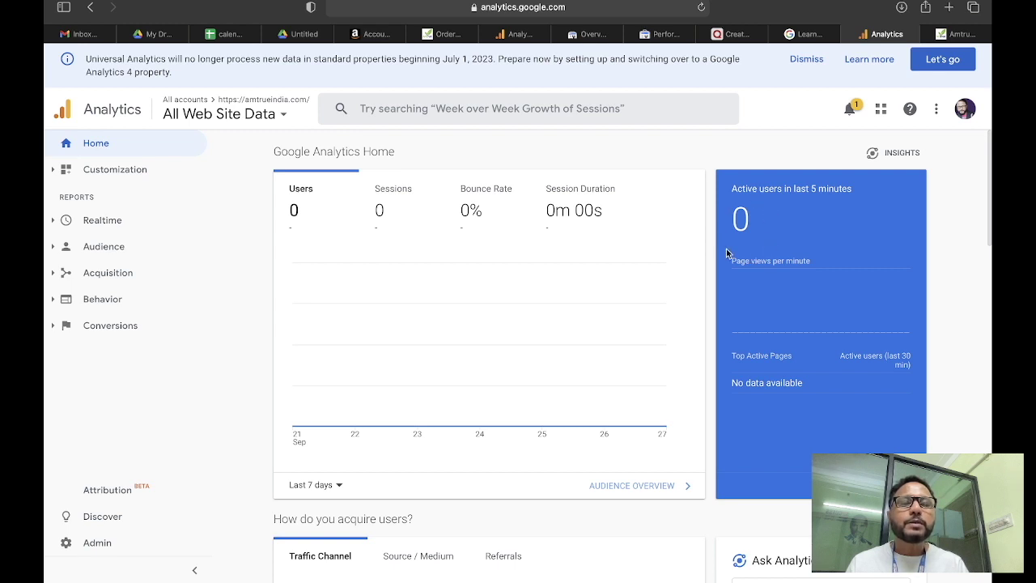
mouse_move(370, 319)
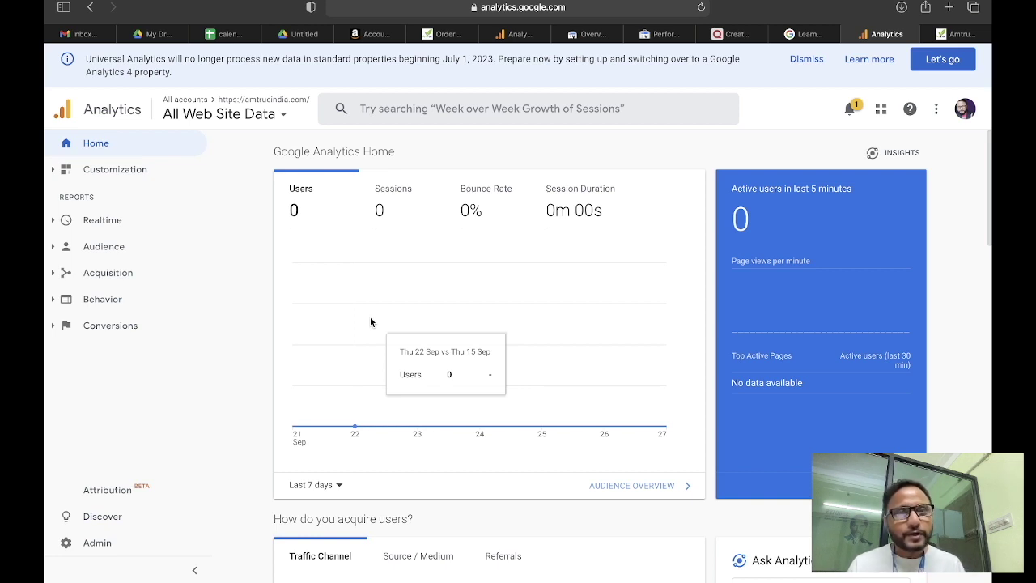
left_click(111, 547)
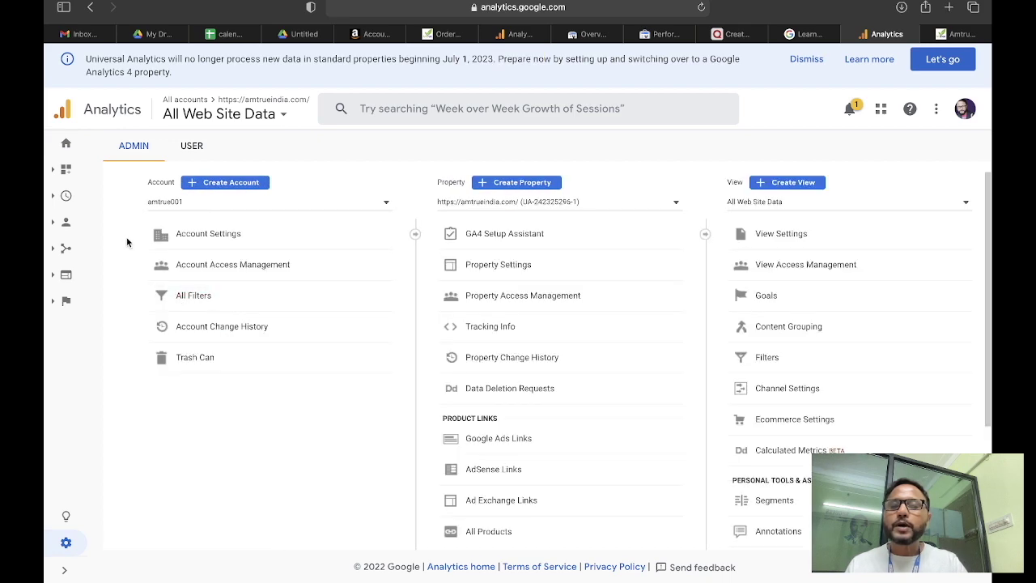
key("super+plus")
key("super+plus")
key("super+plus")
scroll(127, 242, "down", 1)
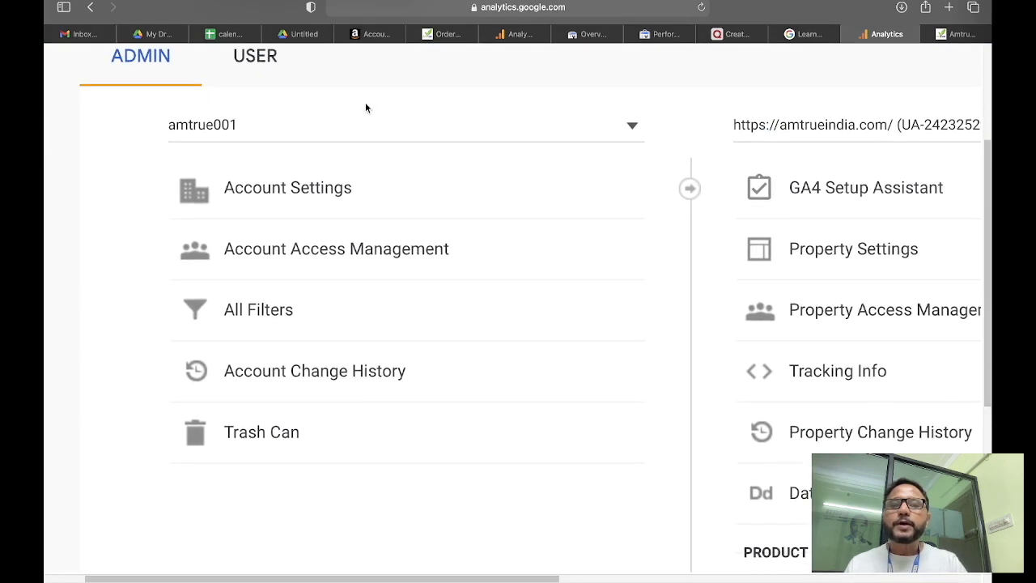
left_click(301, 123)
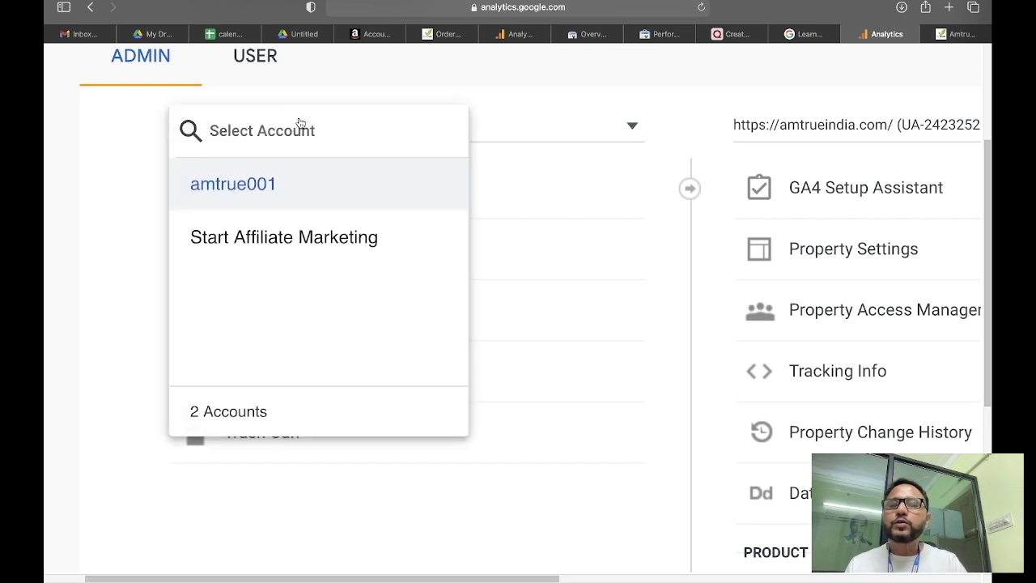
left_click(142, 221)
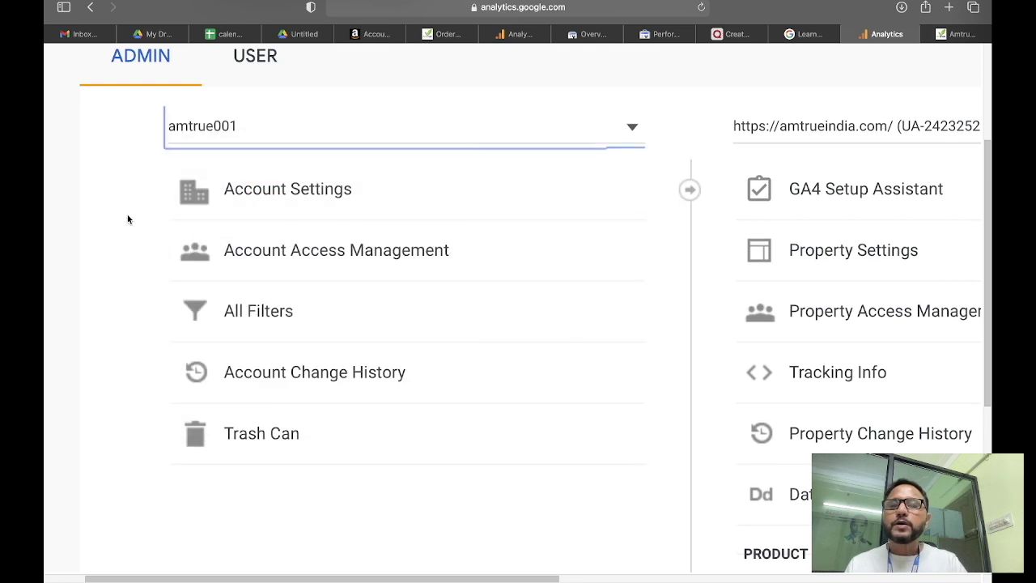
scroll(307, 288, "up", 1)
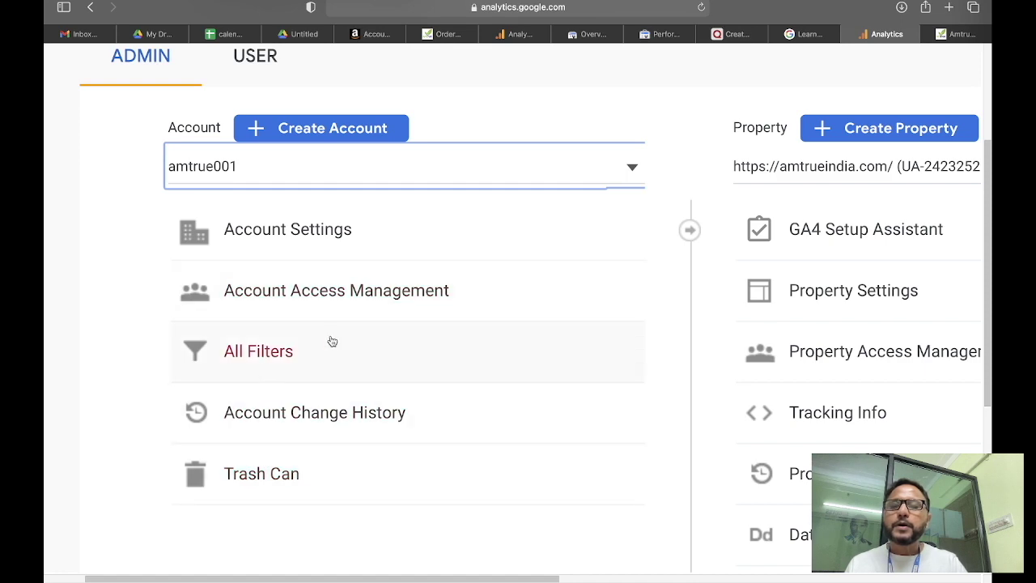
- Review which properties exist under the amtrue001 account in the Admin property list
scroll(335, 342, "right", 3)
scroll(335, 340, "right", 8)
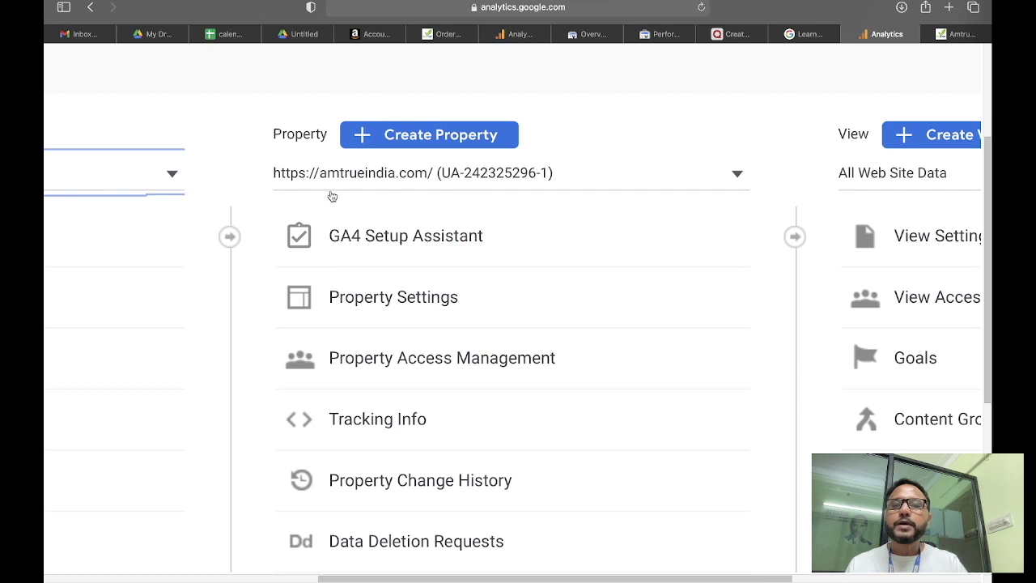
scroll(332, 197, "left", 4)
scroll(332, 197, "right", 2)
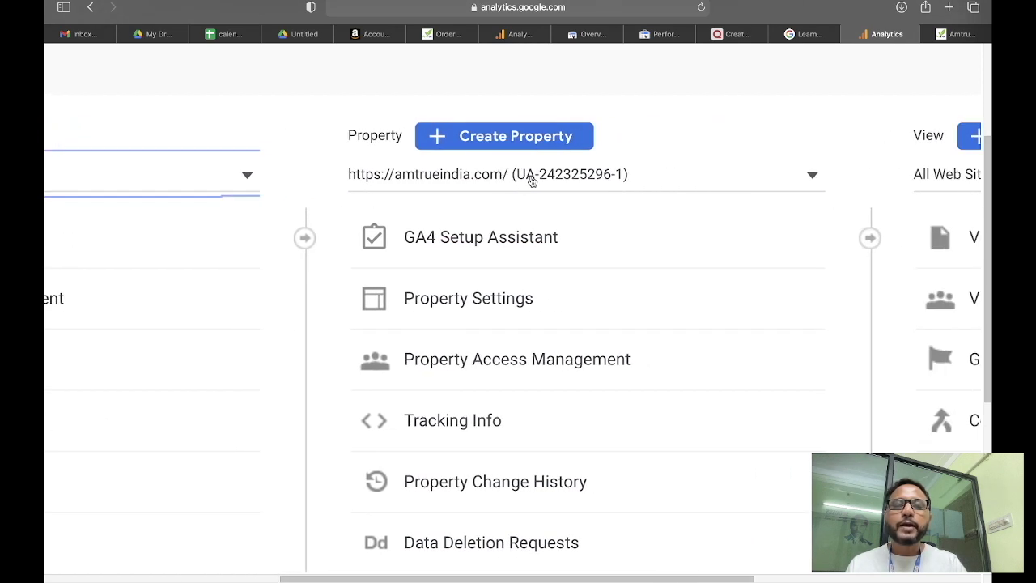
left_click(530, 173)
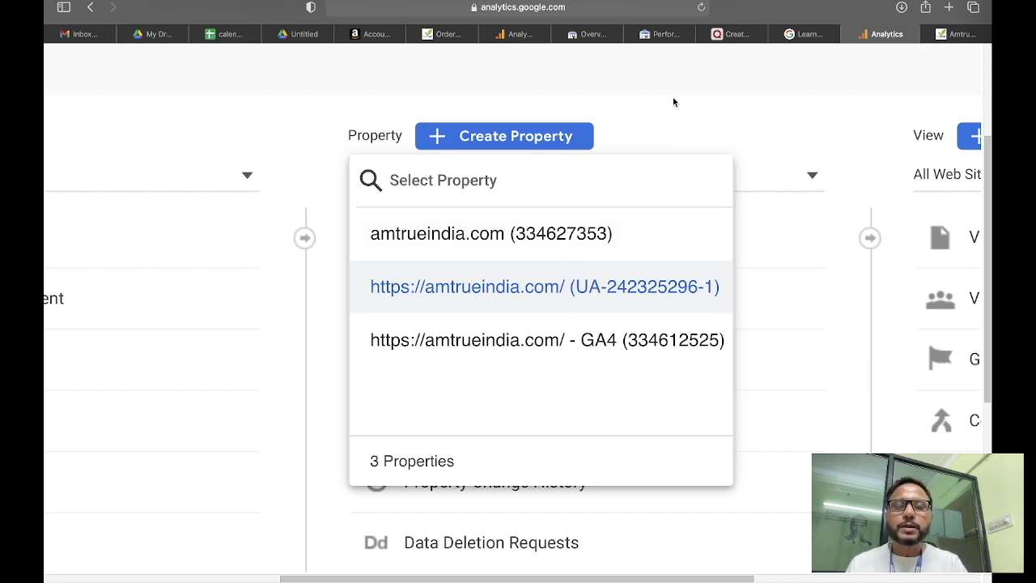
left_click(621, 306)
- Examine the settings offered for the Universal Analytics property and for its All Web Site Data view
scroll(620, 335, "down", 3)
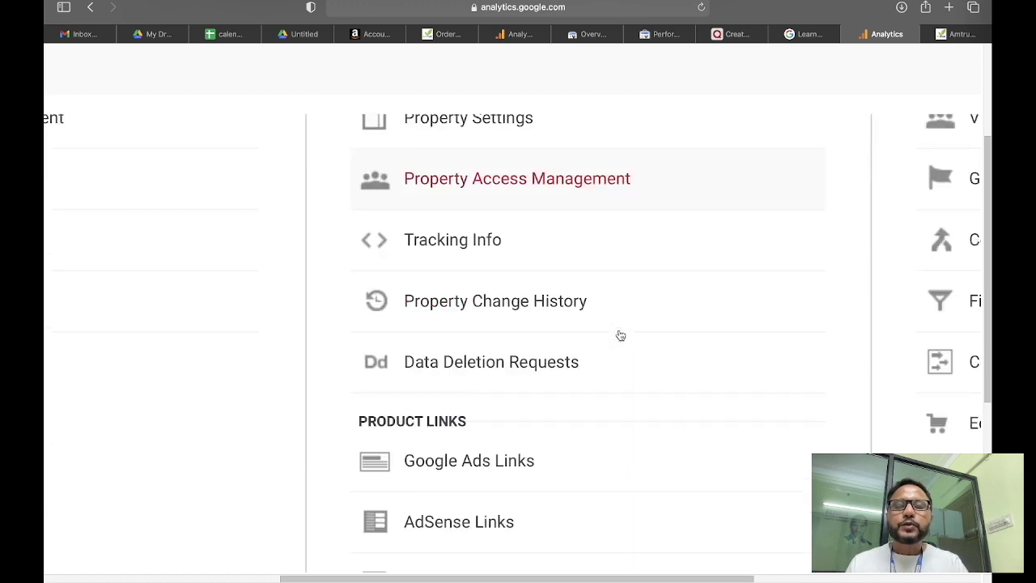
scroll(621, 335, "down", 4)
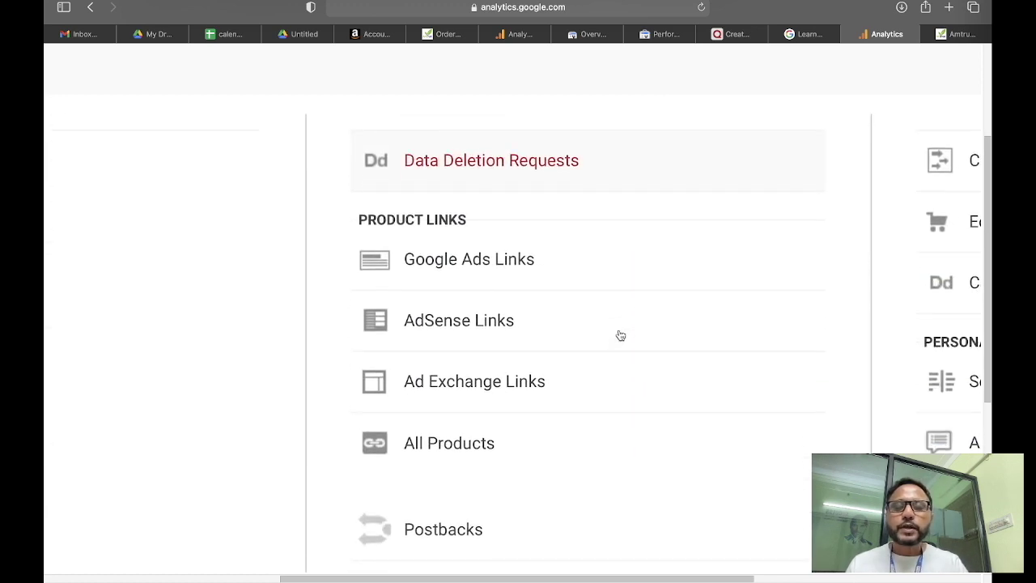
scroll(621, 335, "right", 6)
scroll(621, 335, "up", 5)
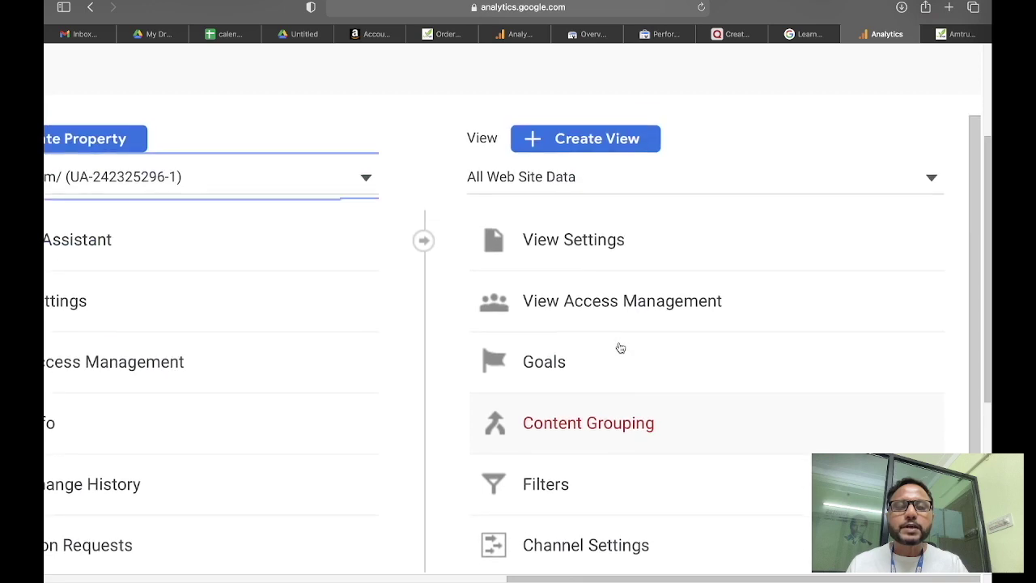
scroll(621, 348, "down", 6)
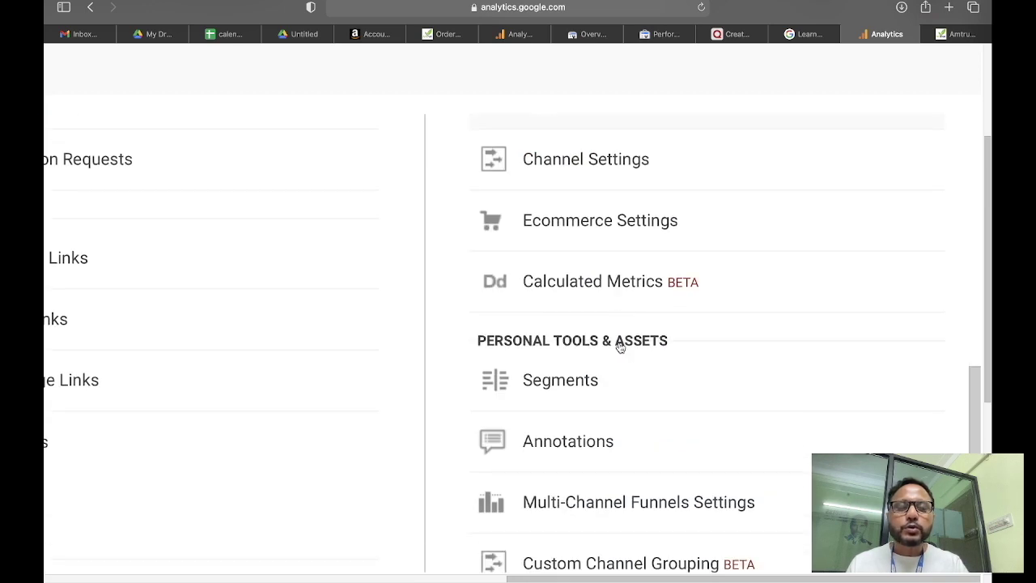
scroll(621, 346, "down", 3)
scroll(621, 346, "left", 6)
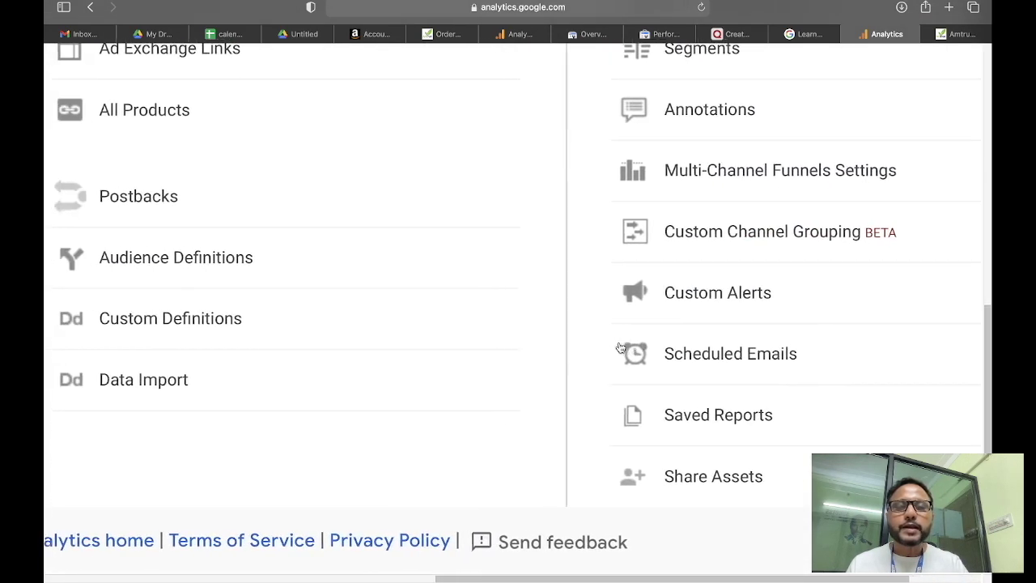
scroll(620, 348, "down", 10)
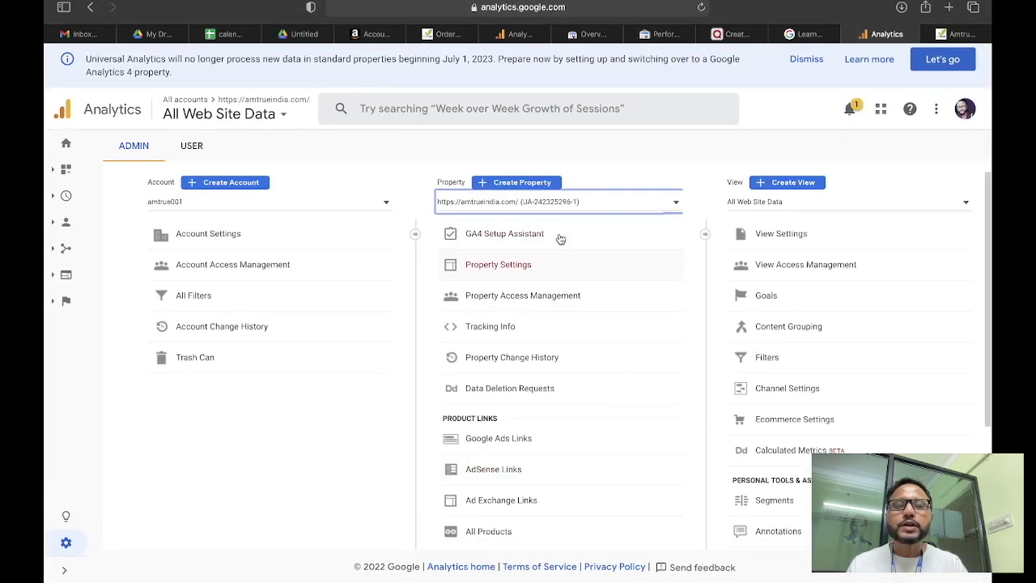
scroll(589, 170, "up", 10)
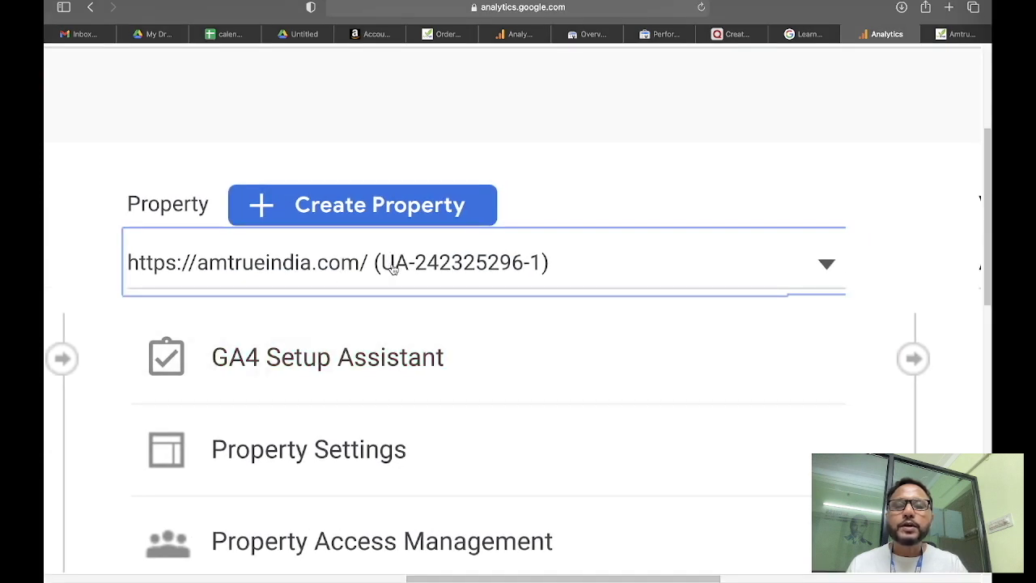
left_click(520, 268)
scroll(456, 451, "down", 10)
left_click(536, 231)
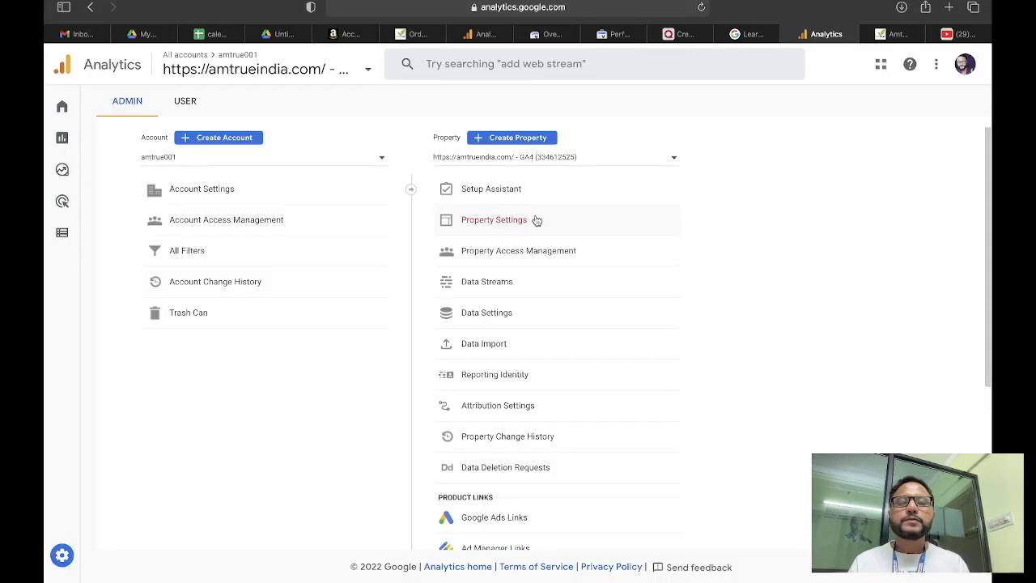
left_click(536, 220)
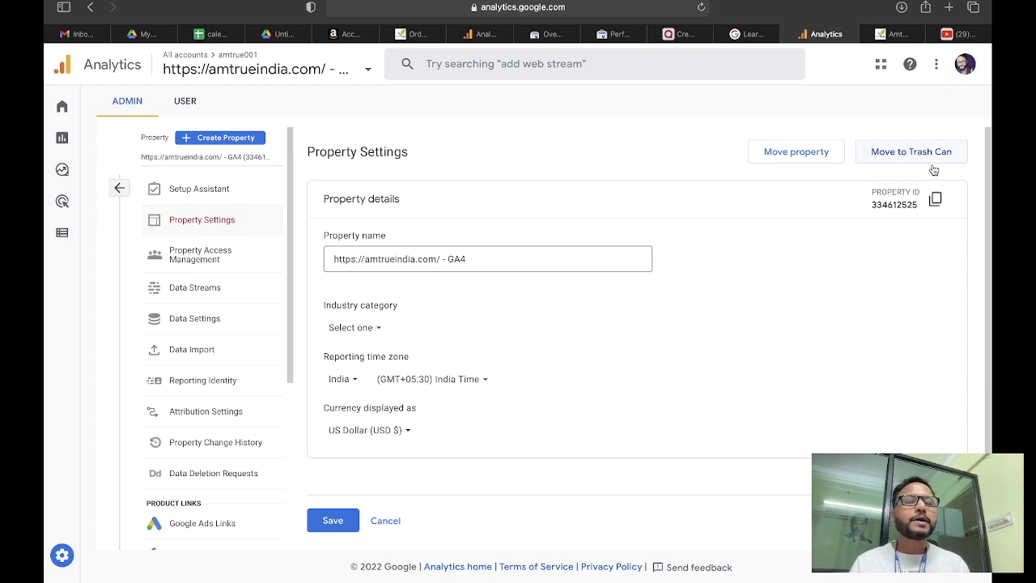
left_click(920, 154)
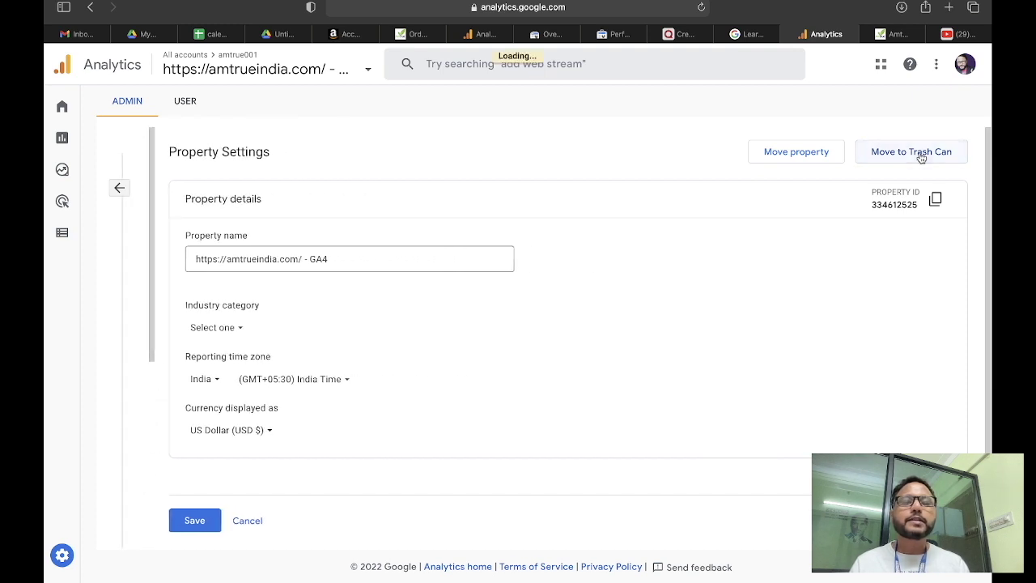
left_click(213, 274)
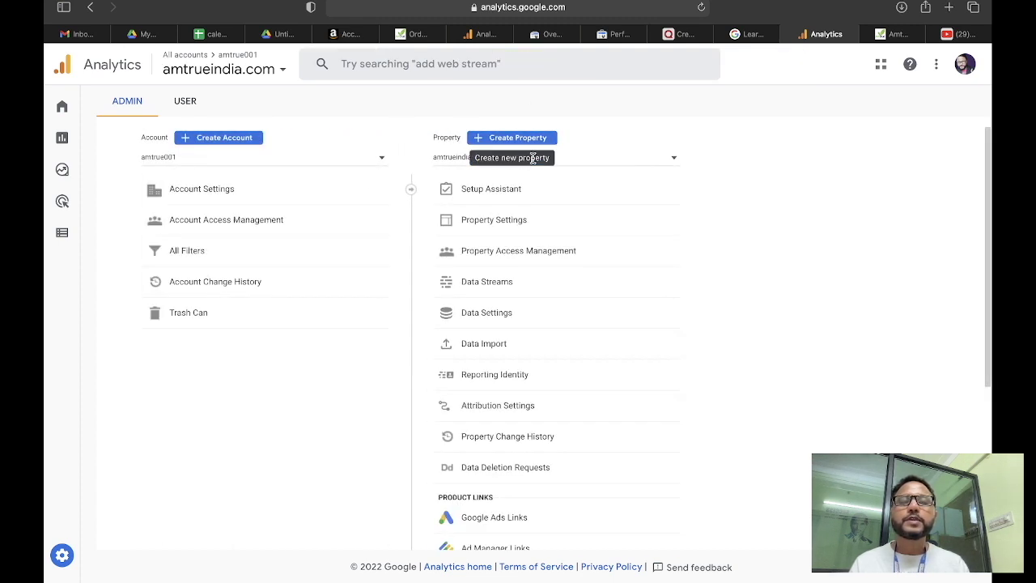
left_click(654, 158)
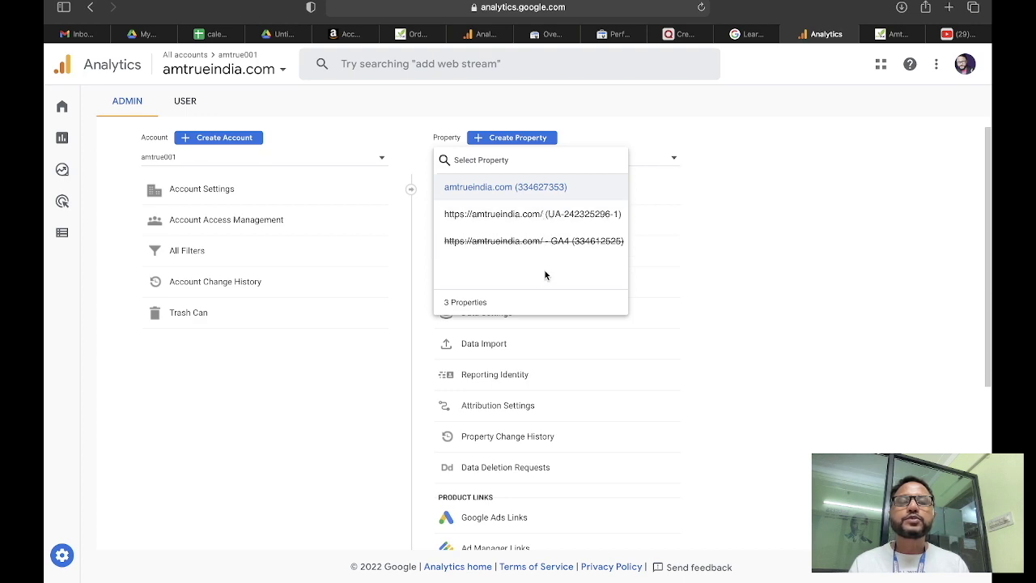
scroll(542, 277, "up", 5)
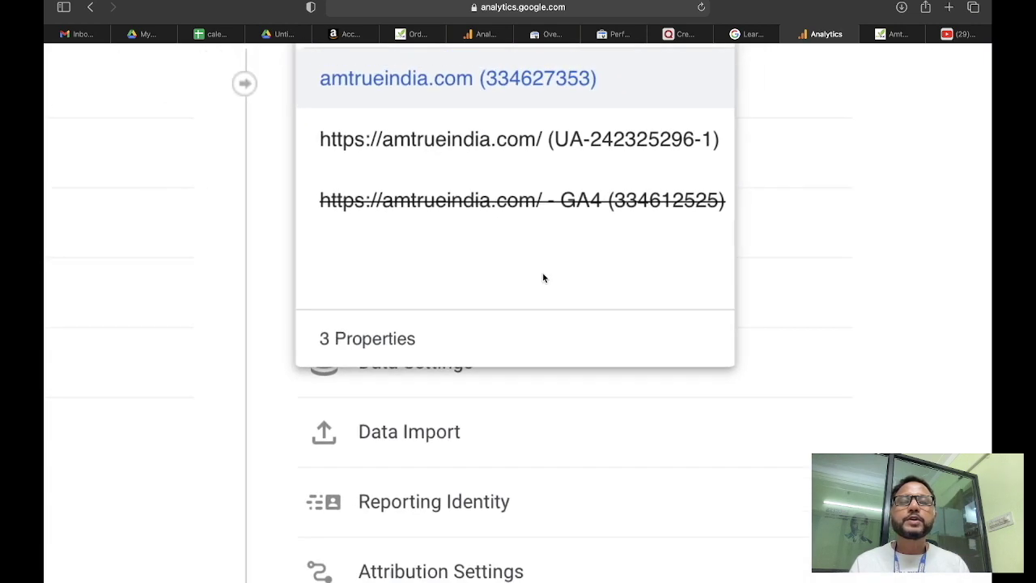
scroll(543, 278, "down", 5)
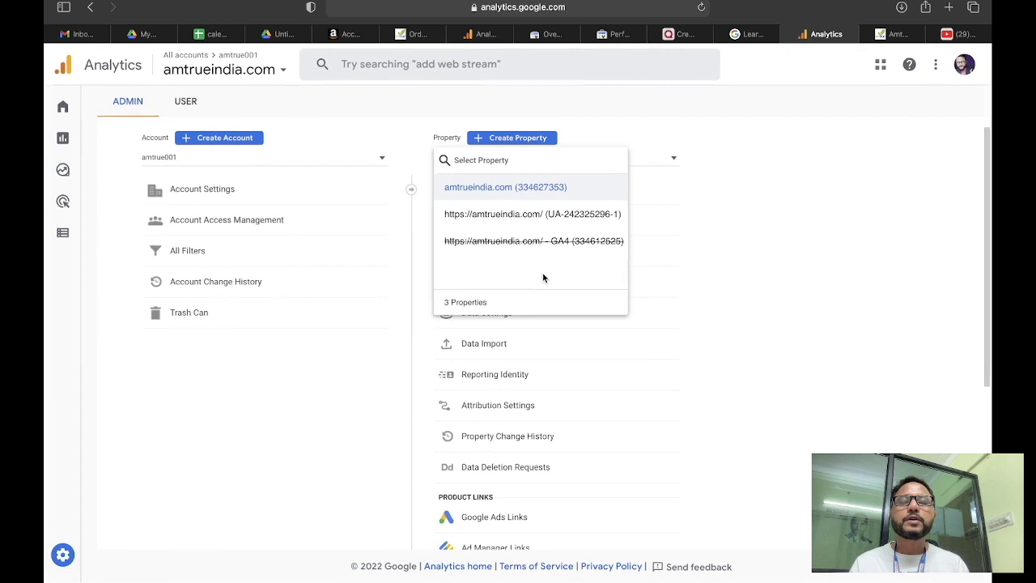
left_click(546, 216)
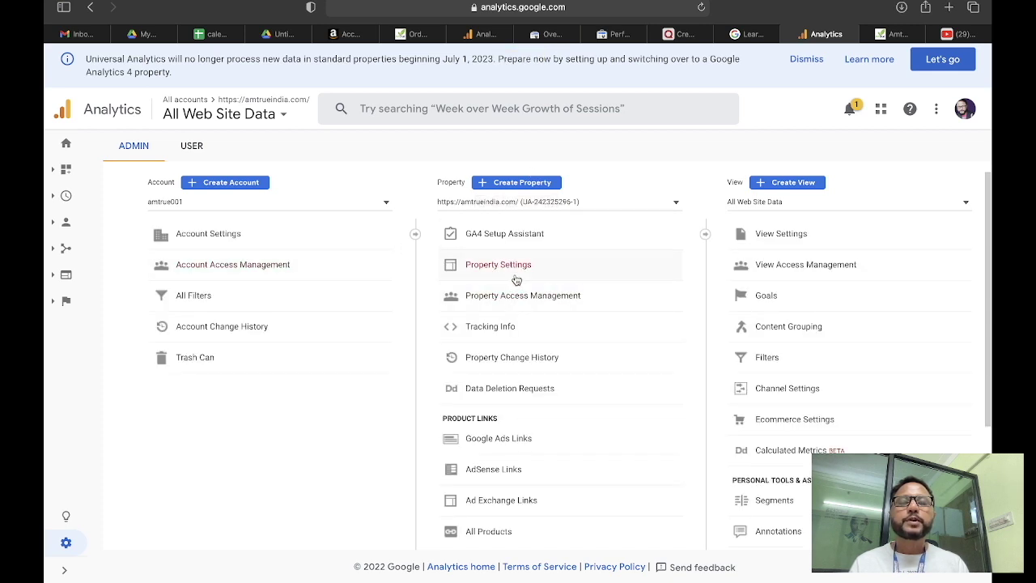
left_click(522, 274)
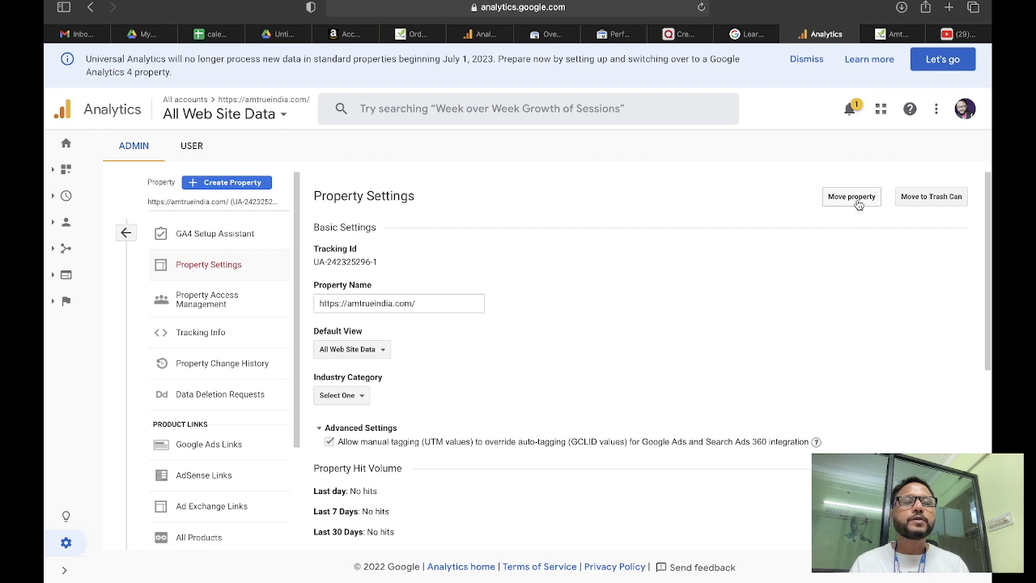
left_click(927, 200)
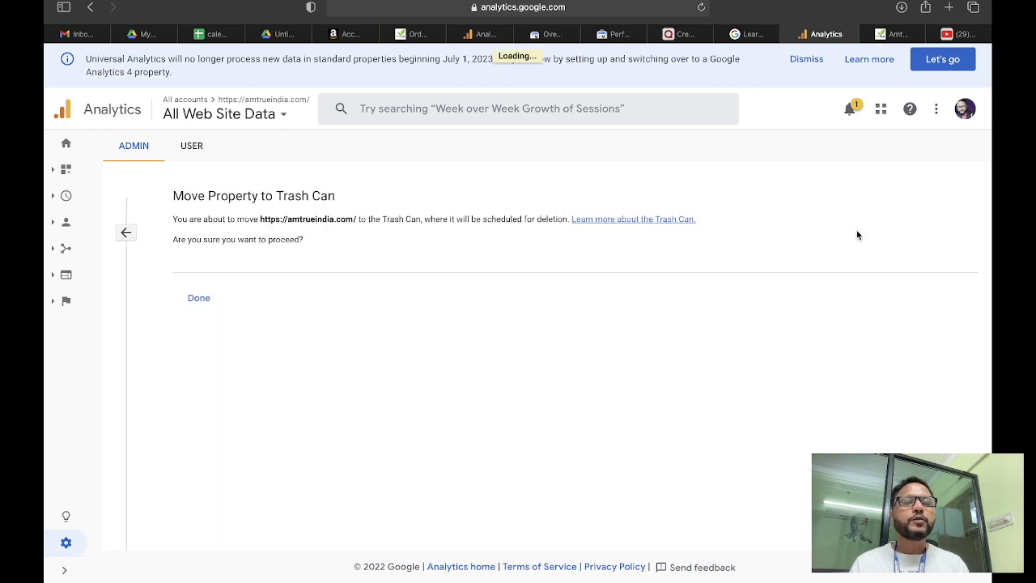
left_click(218, 298)
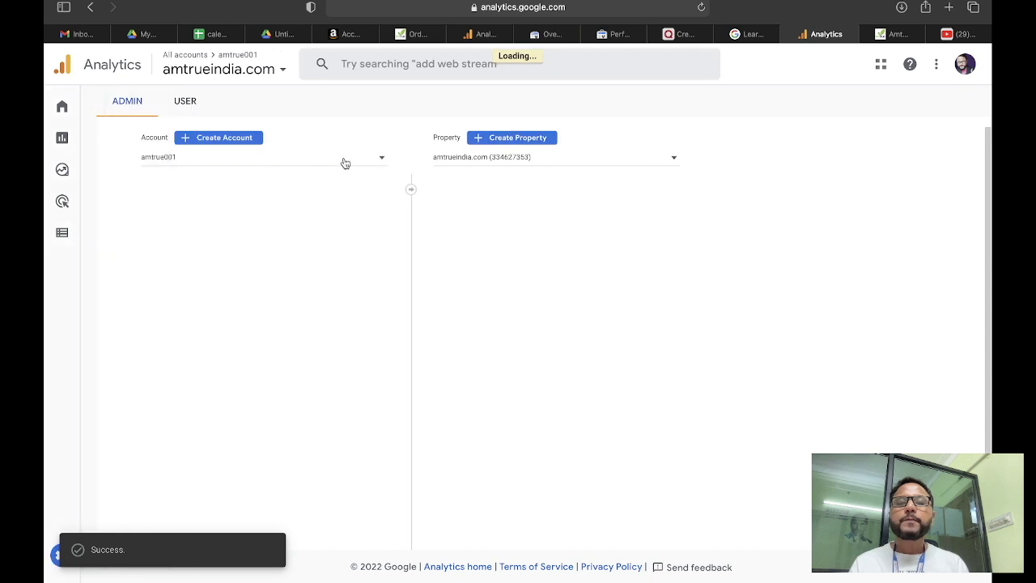
left_click(523, 158)
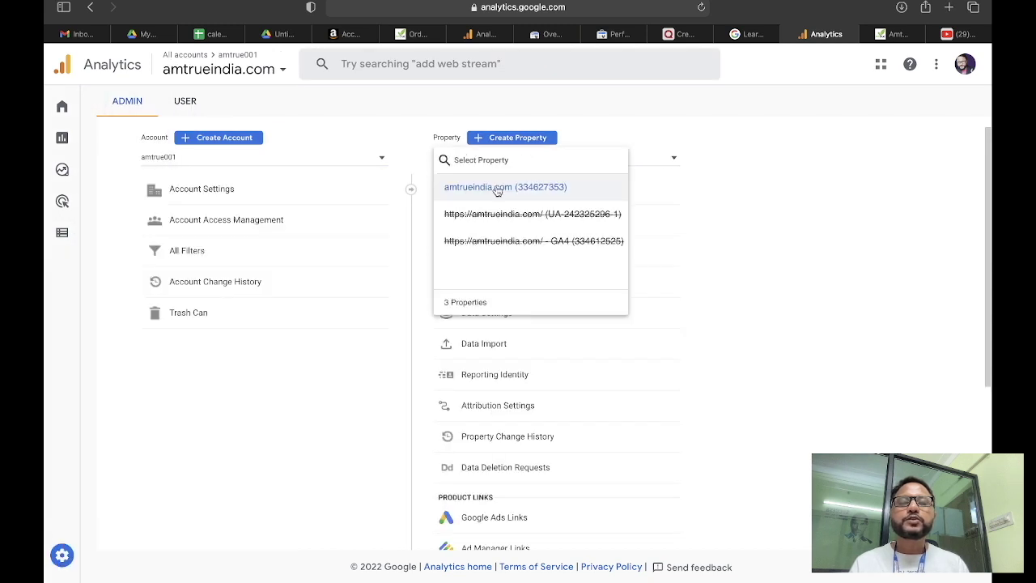
- Select the amtrueindia.com property and move it to the Trash Can from its property settings
left_click(497, 188)
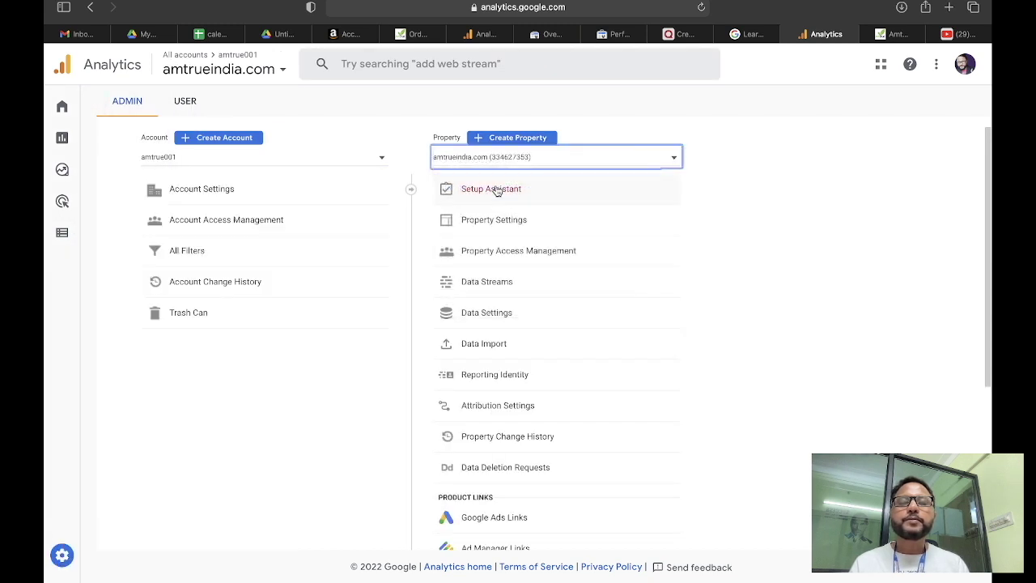
left_click(528, 228)
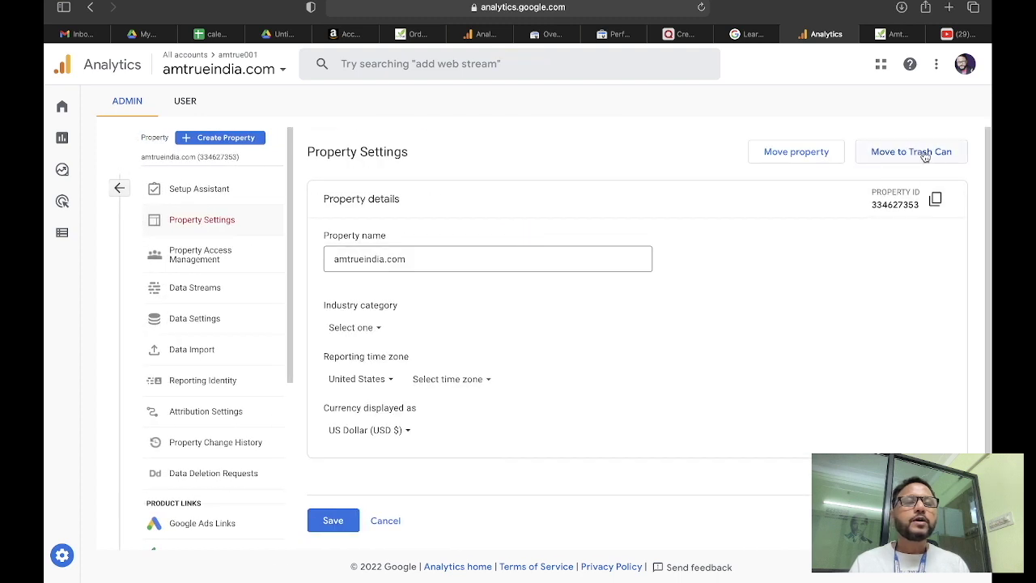
left_click(927, 156)
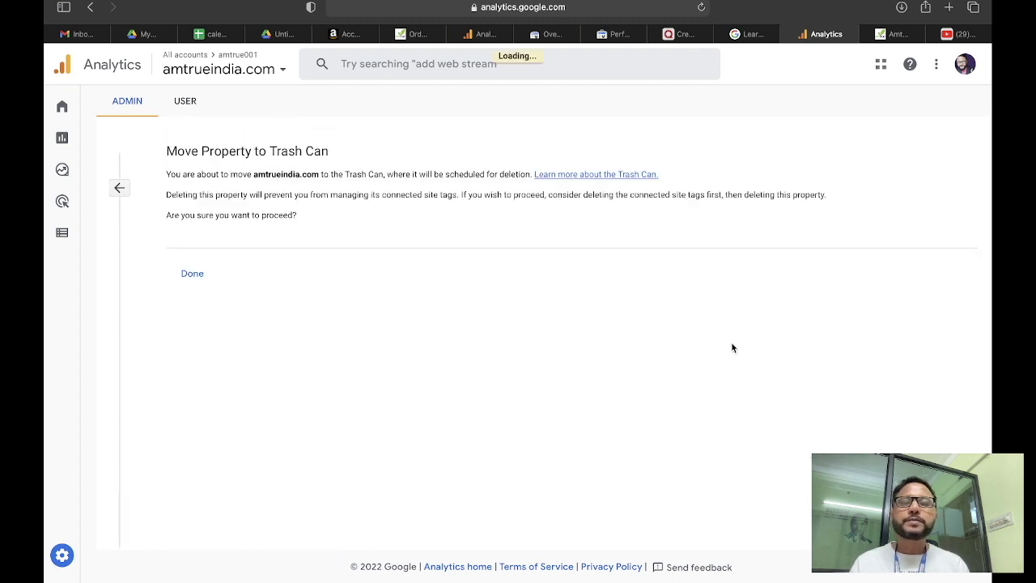
left_click(207, 277)
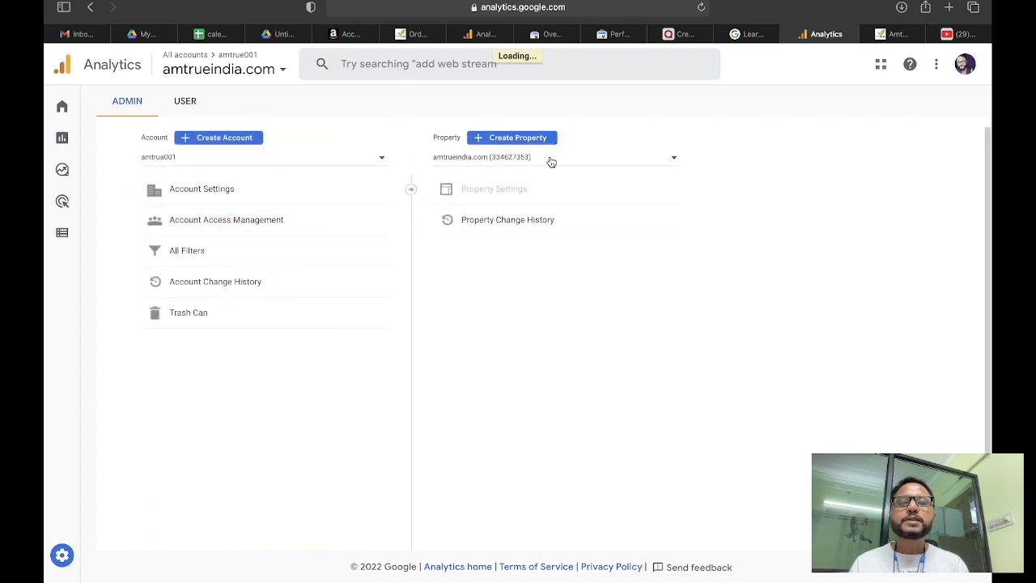
- Review the property list of the amtrue001 account and the list of available accounts
left_click(550, 162)
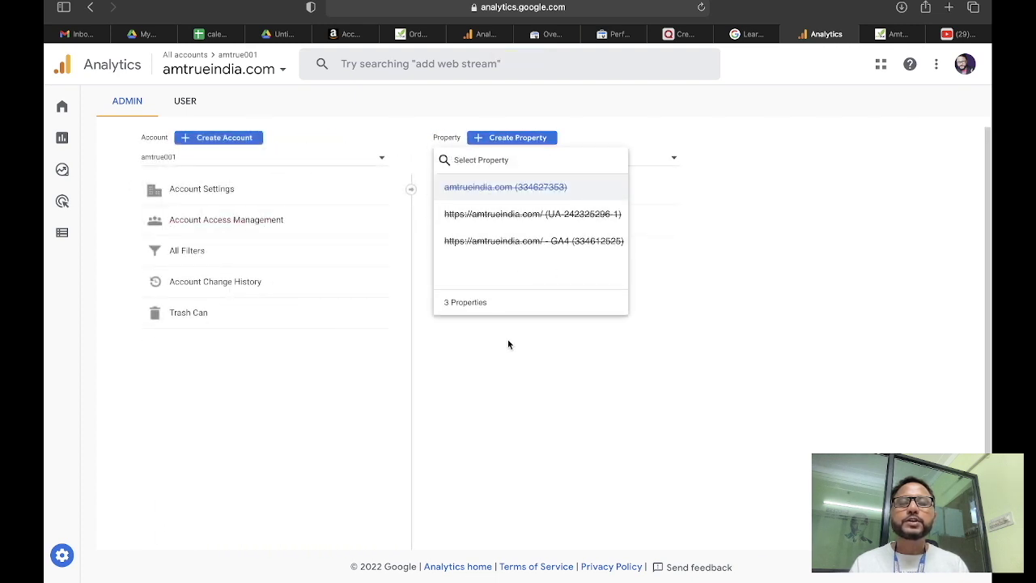
left_click(518, 386)
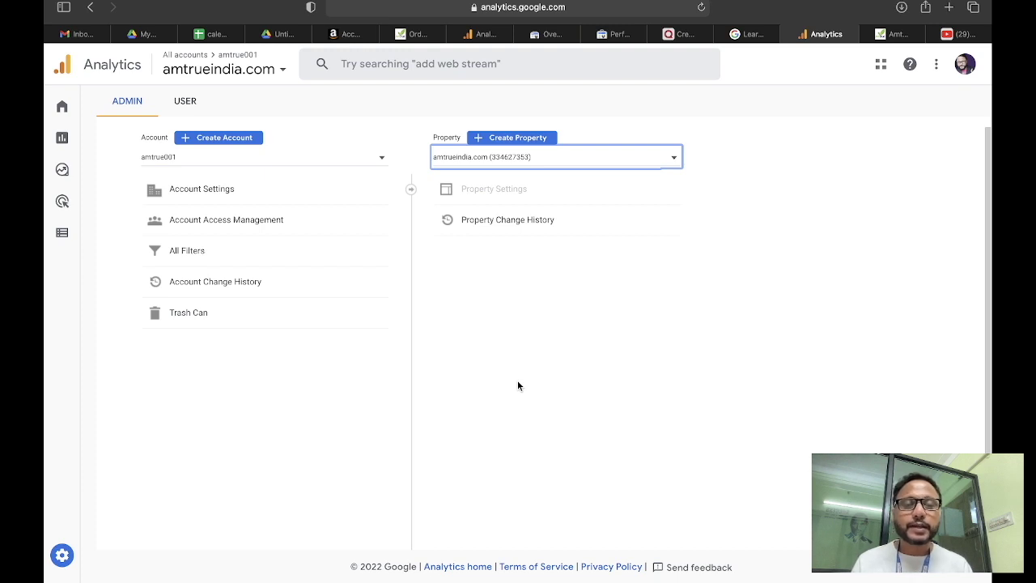
left_click(518, 384)
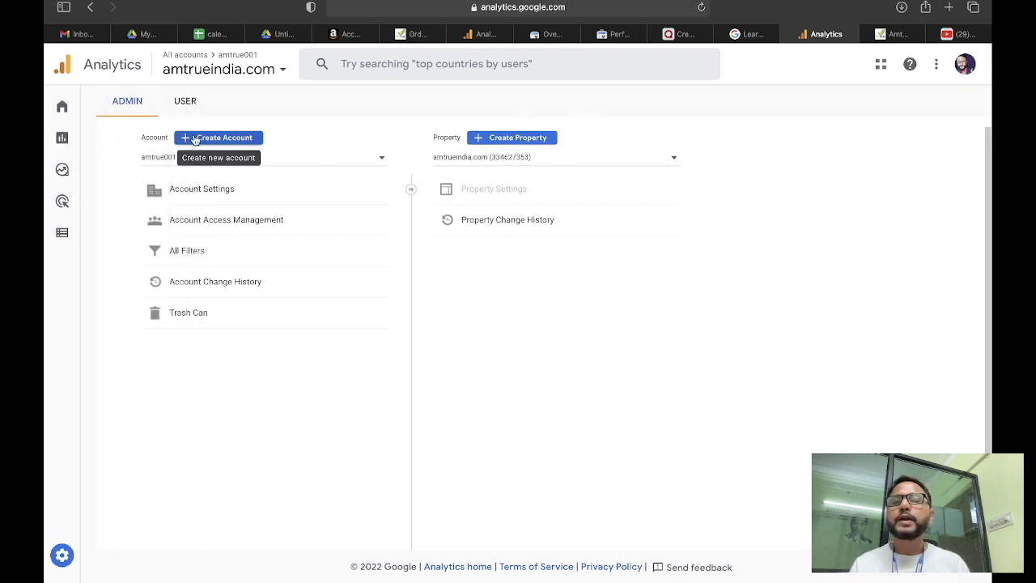
left_click(179, 161)
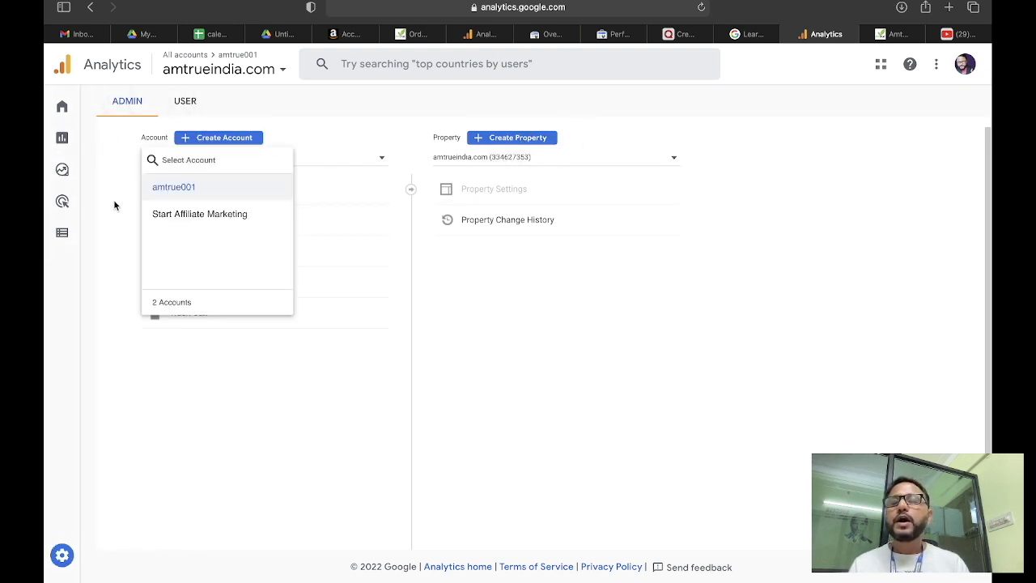
scroll(113, 205, "up", 5)
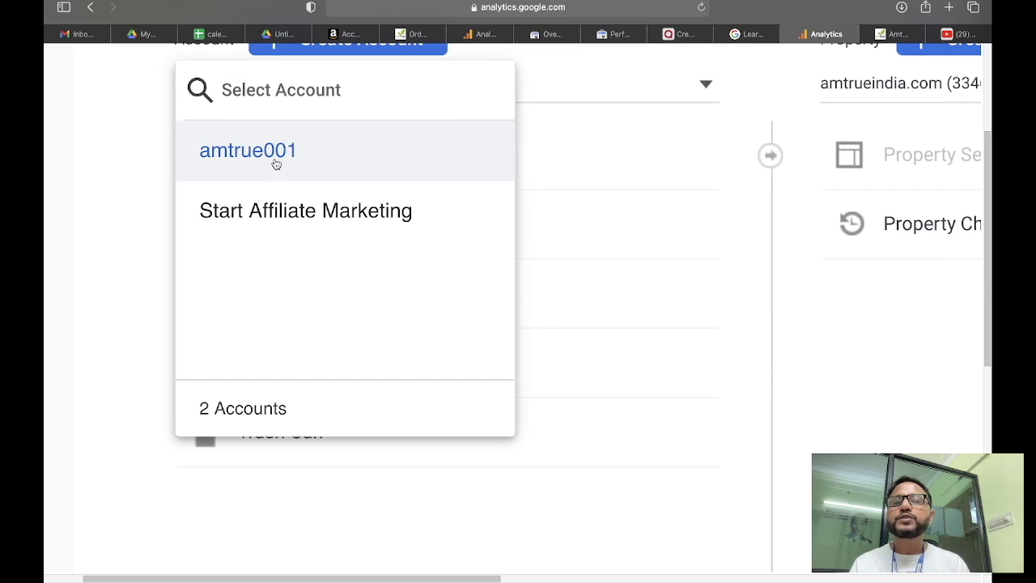
scroll(275, 164, "down", 5)
left_click(360, 377)
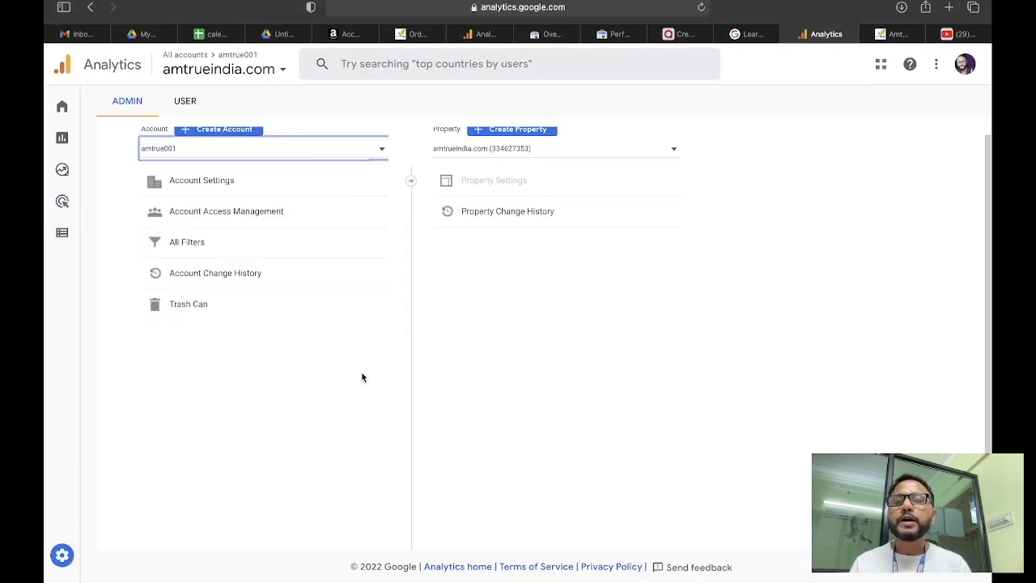
scroll(267, 211, "up", 1)
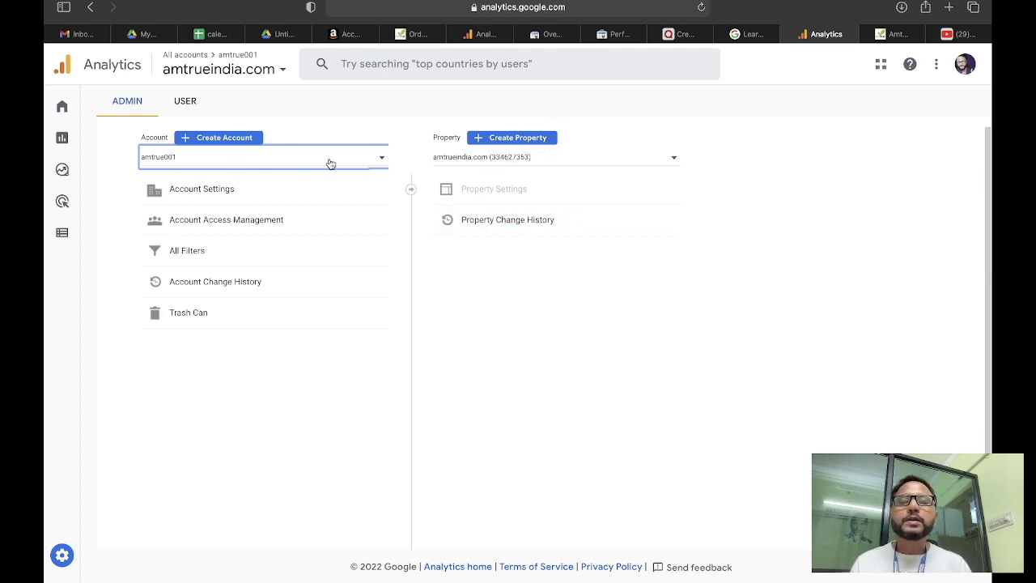
- Start creating a new Google Analytics 4 property in the amtrue001 account and name it "Am True"
left_click(534, 139)
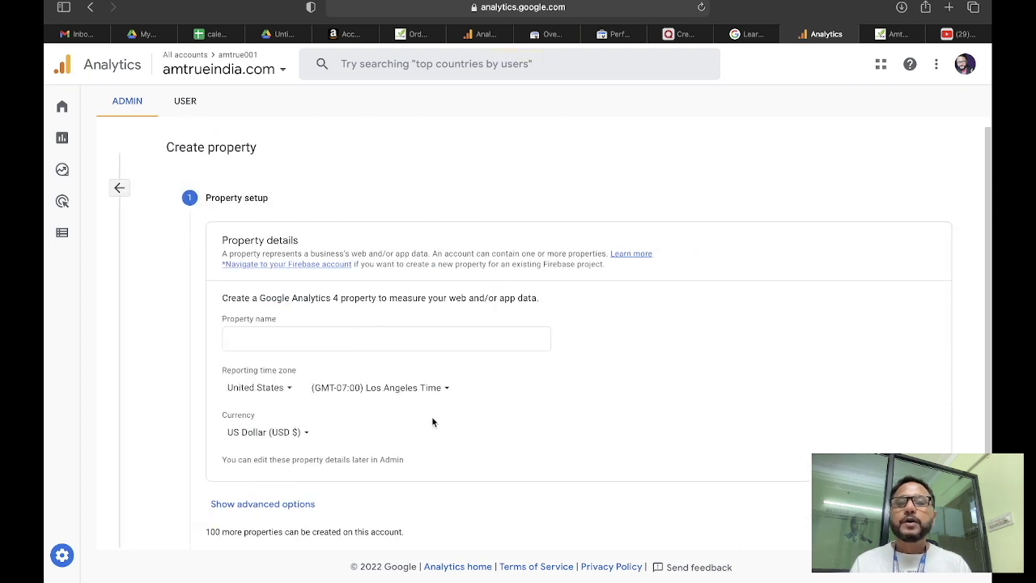
scroll(428, 422, "down", 1)
left_click(263, 304)
left_click(263, 298)
type("Am")
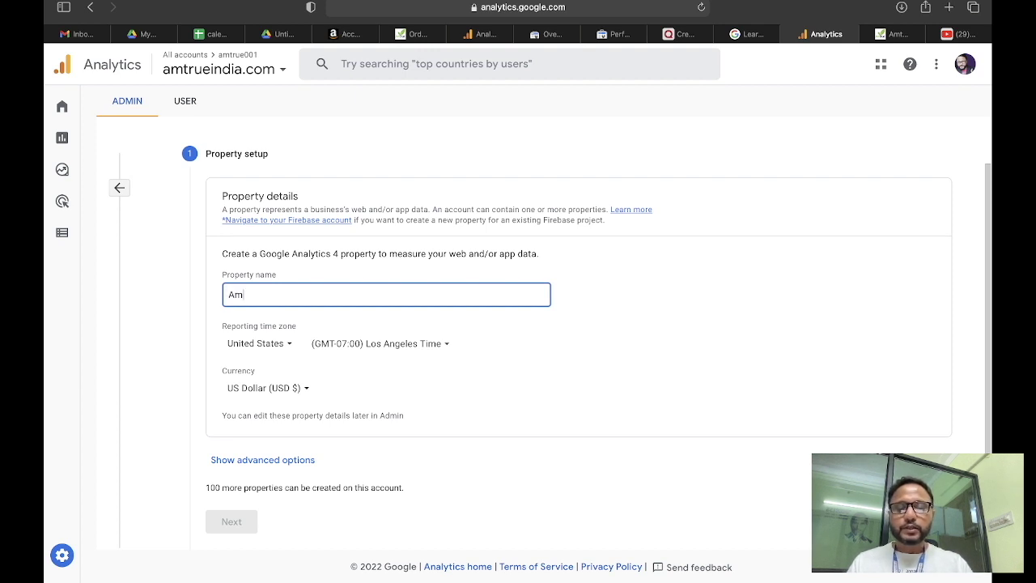
type(" True")
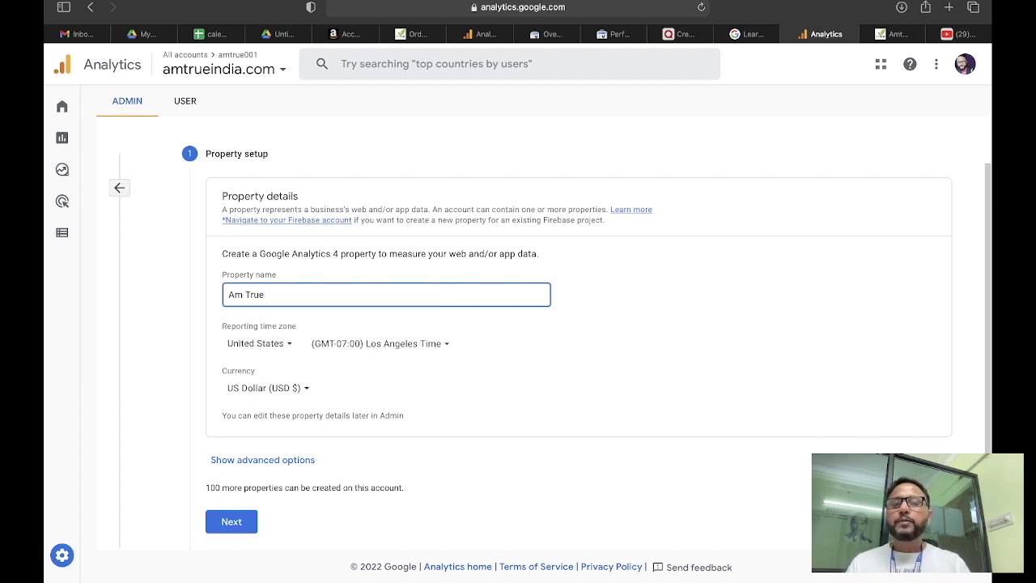
- Set the new property's reporting time zone country to India
scroll(270, 325, "down", 1)
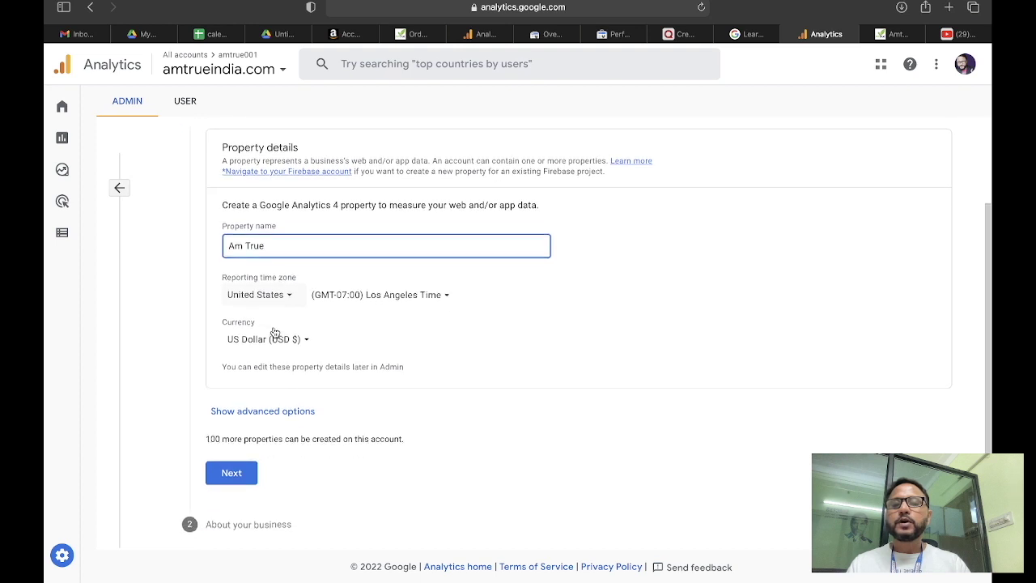
left_click(275, 299)
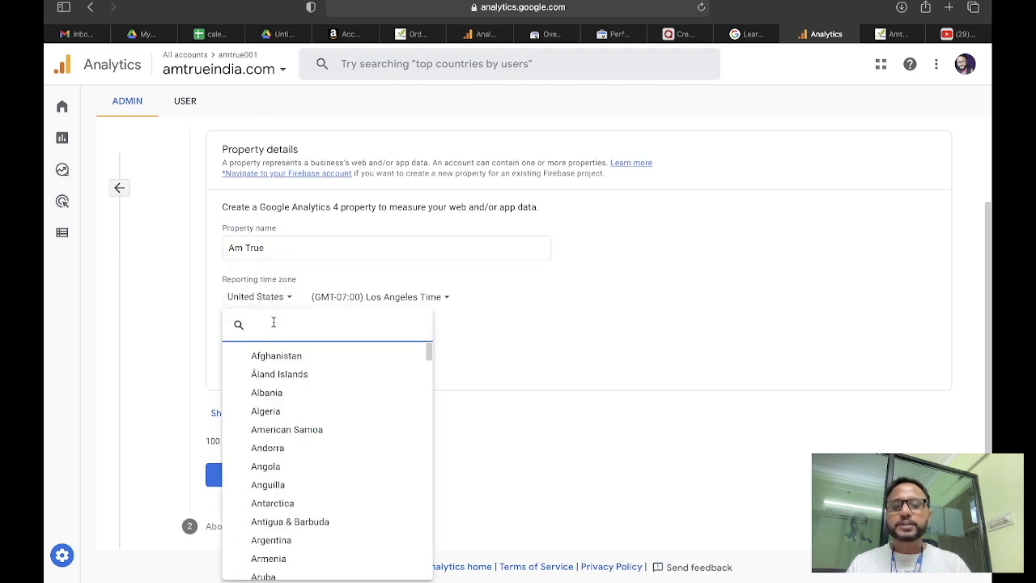
type("India")
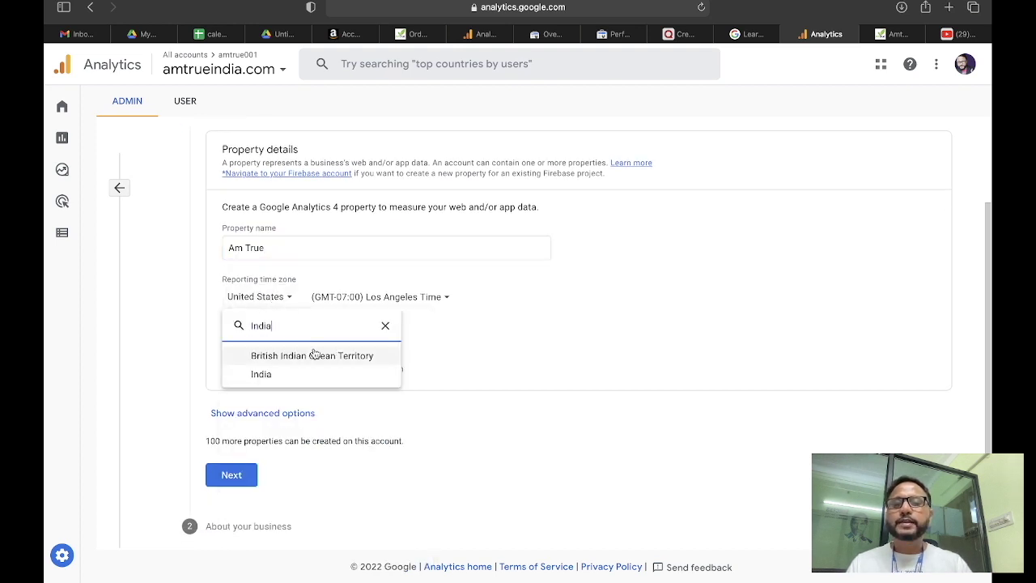
left_click(289, 374)
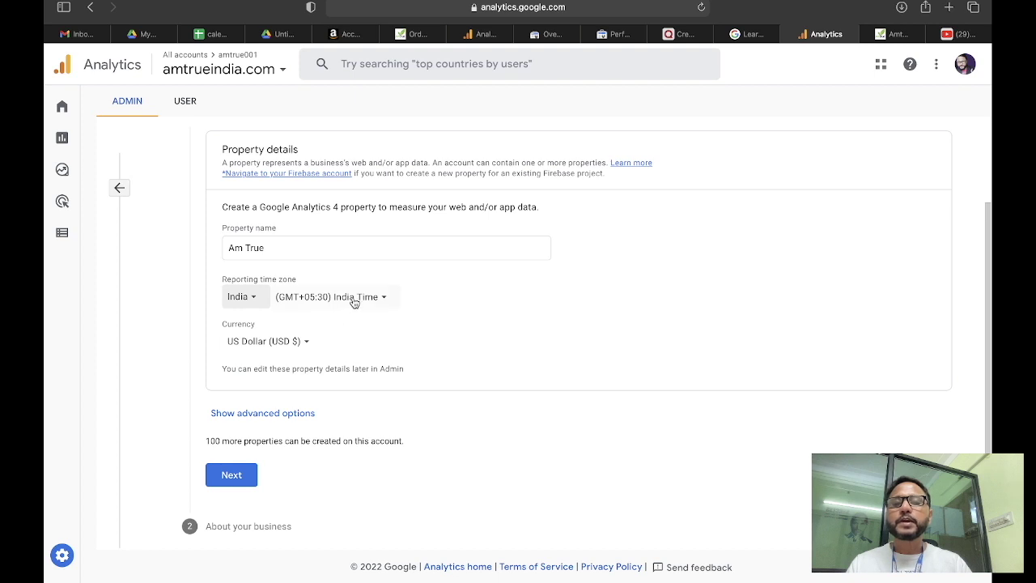
- Set the property's currency to Indian Rupee (INR ₹) and continue to the business information
scroll(185, 357, "up", 5)
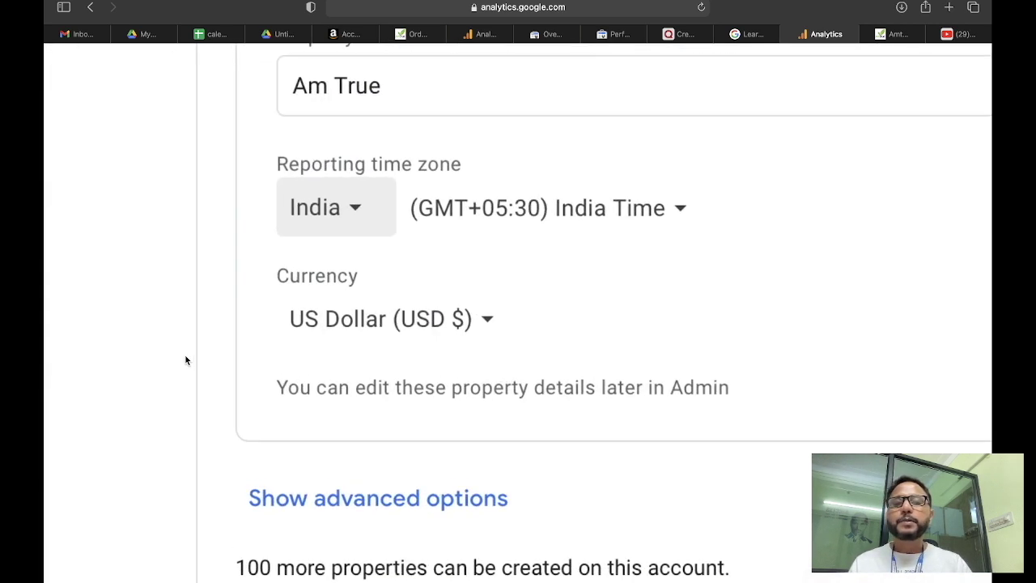
scroll(185, 357, "down", 1)
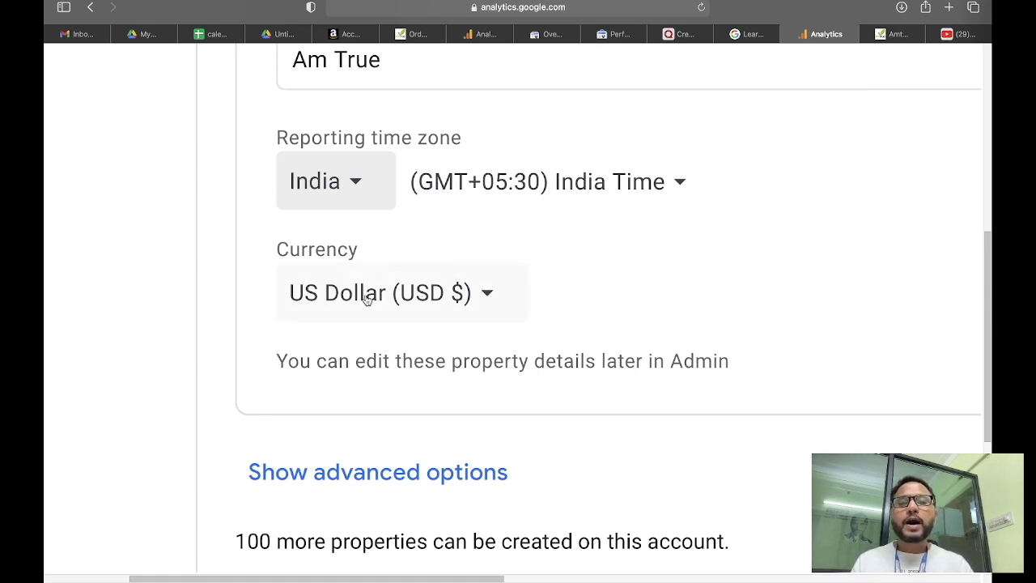
left_click(429, 287)
scroll(445, 286, "down", 5)
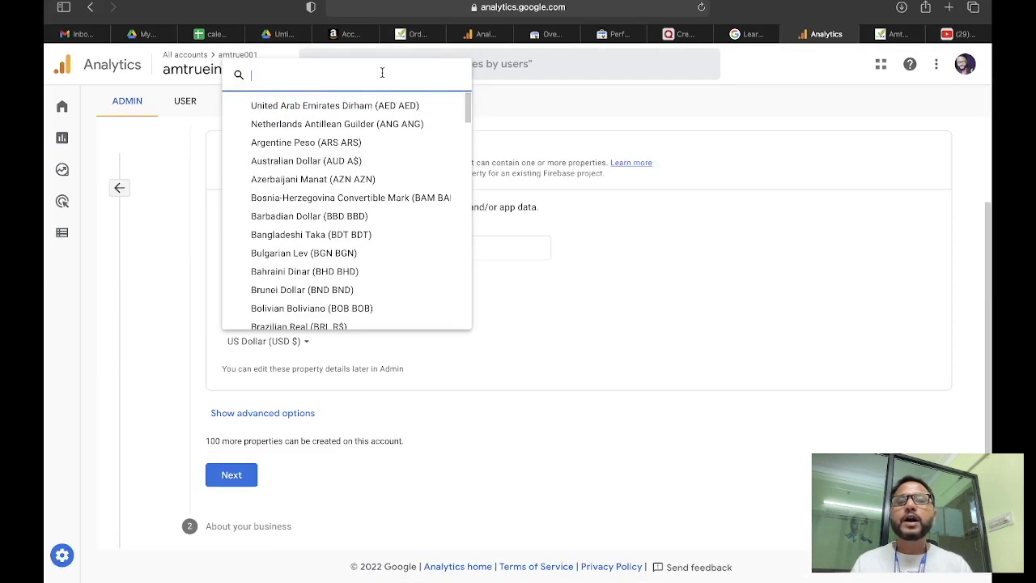
type("india")
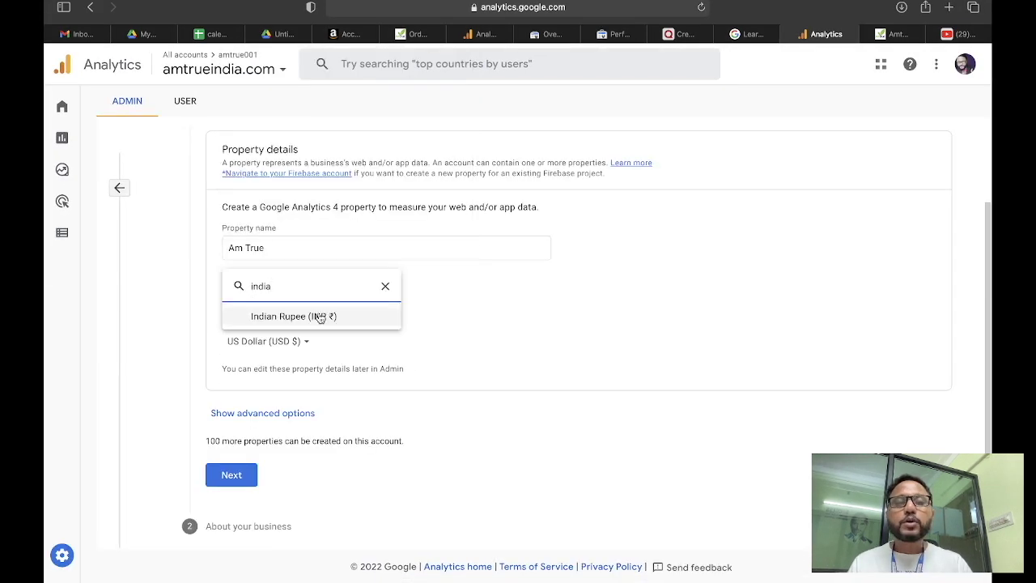
left_click(319, 317)
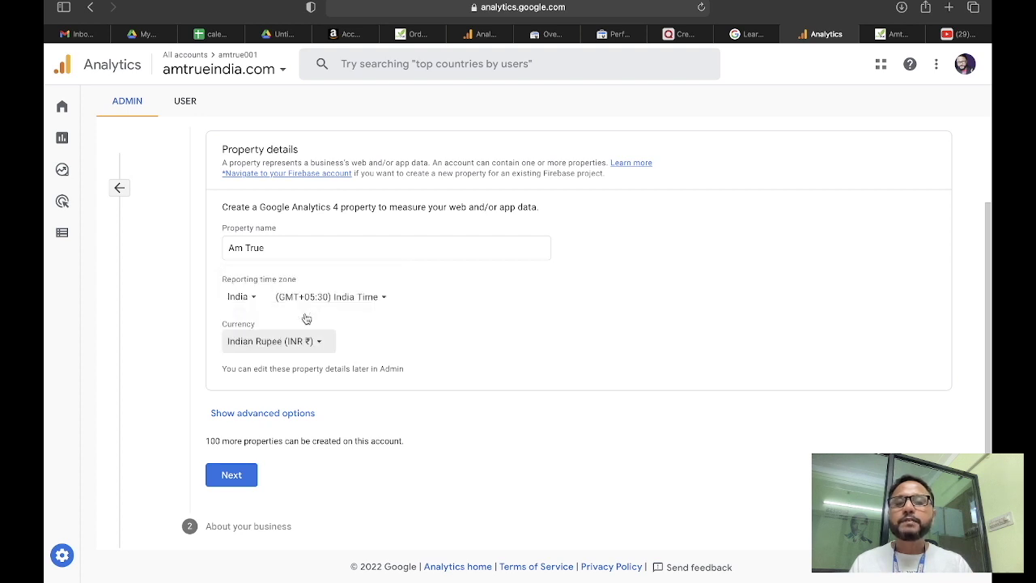
left_click(232, 476)
- Set the business size to Medium - 11 to 100 employees
scroll(234, 322, "down", 3)
scroll(234, 322, "up", 5, "ctrl")
scroll(234, 321, "up", 4)
scroll(234, 322, "down", 2)
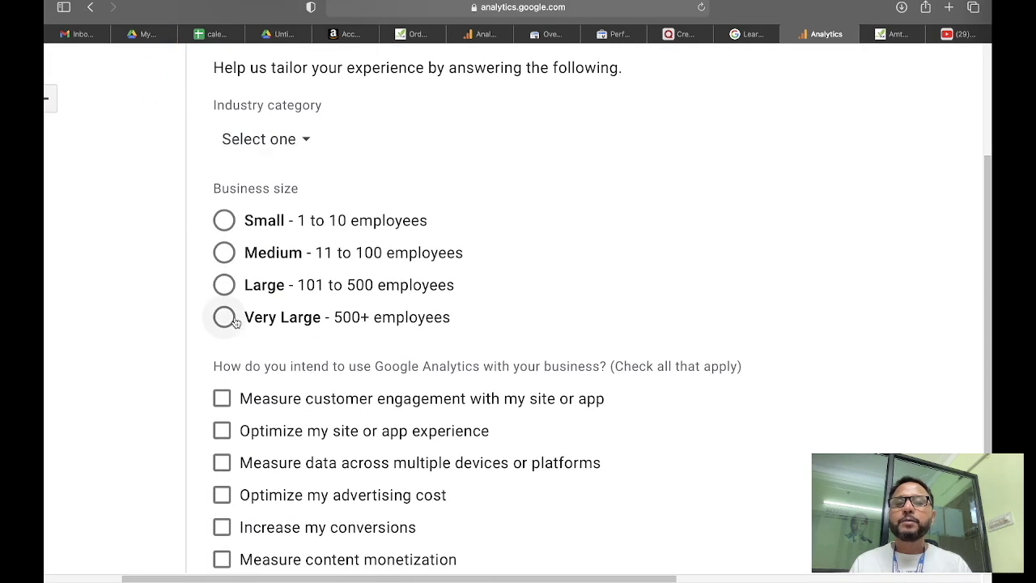
left_click(226, 254)
- Select every intended use from measuring customer engagement through measuring lead generation, leaving Other unselected, and create the property
scroll(243, 324, "down", 3)
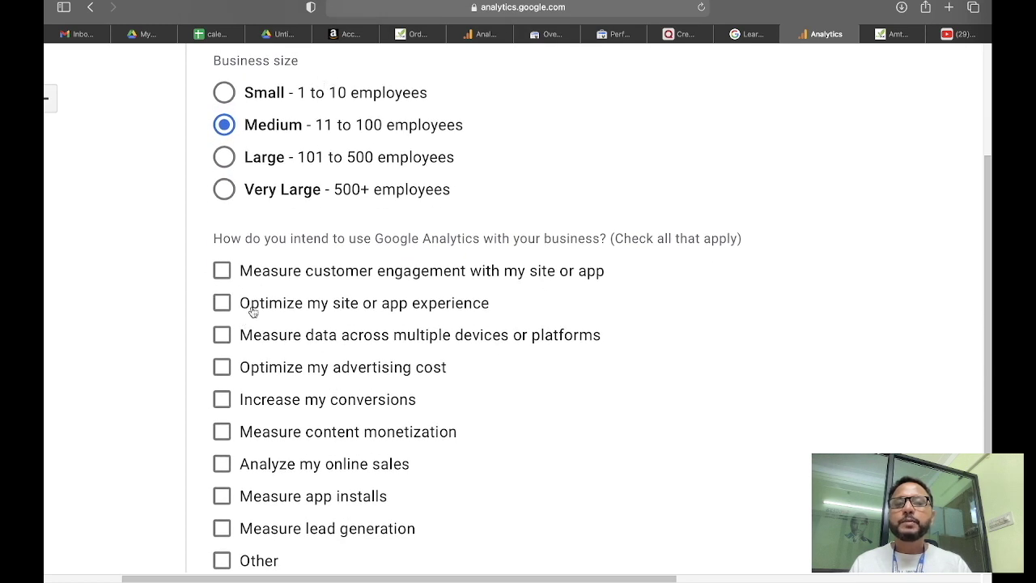
left_click(222, 270)
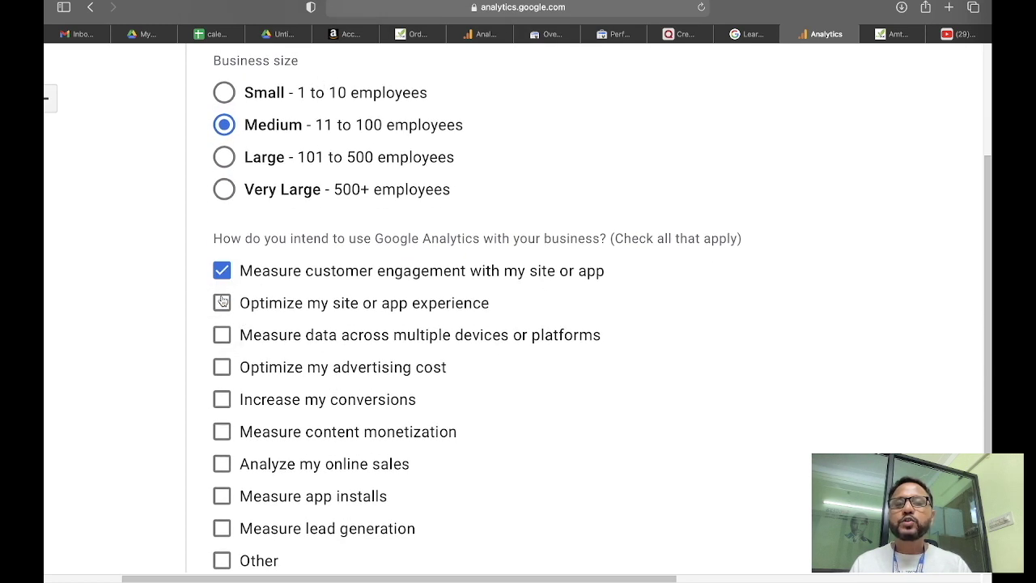
left_click(222, 303)
left_click(223, 333)
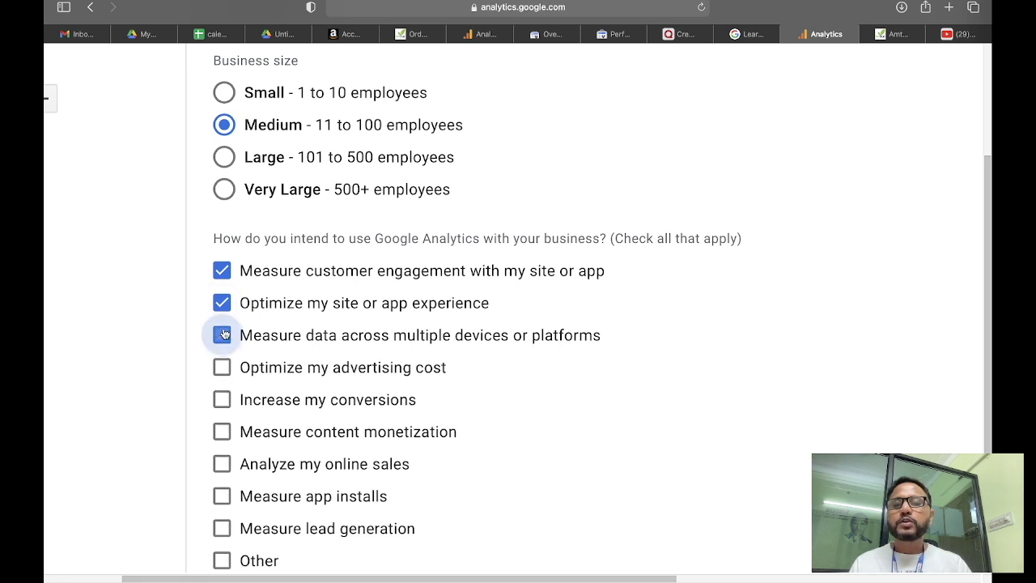
left_click(222, 366)
left_click(222, 399)
left_click(226, 431)
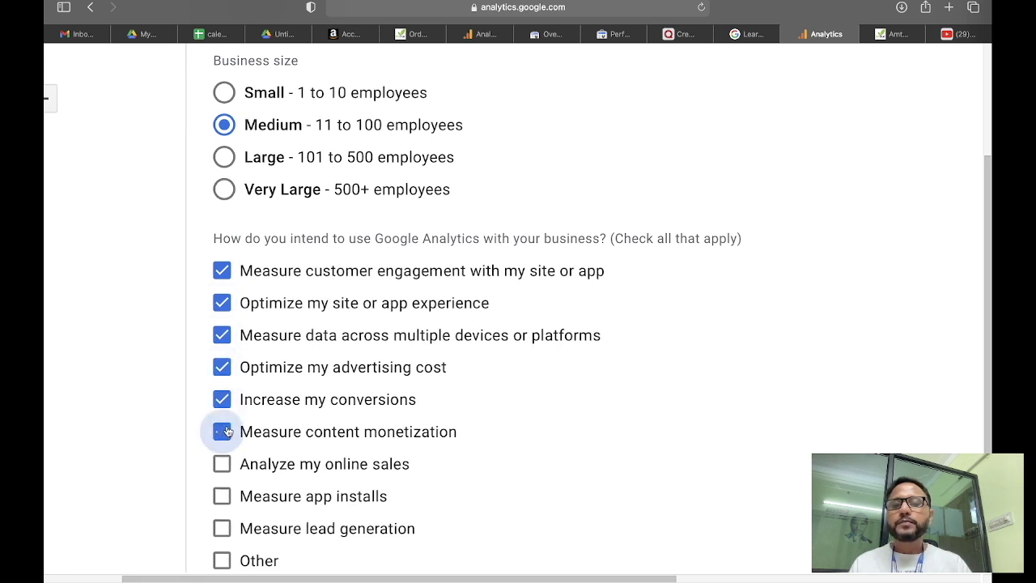
left_click(222, 464)
left_click(222, 497)
left_click(222, 529)
left_click(222, 560)
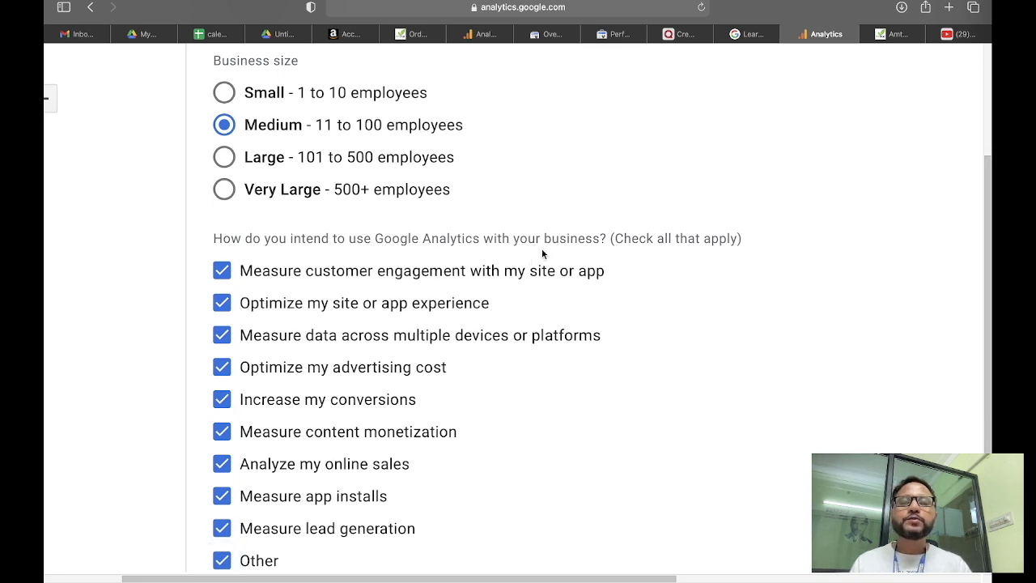
scroll(331, 459, "down", 2)
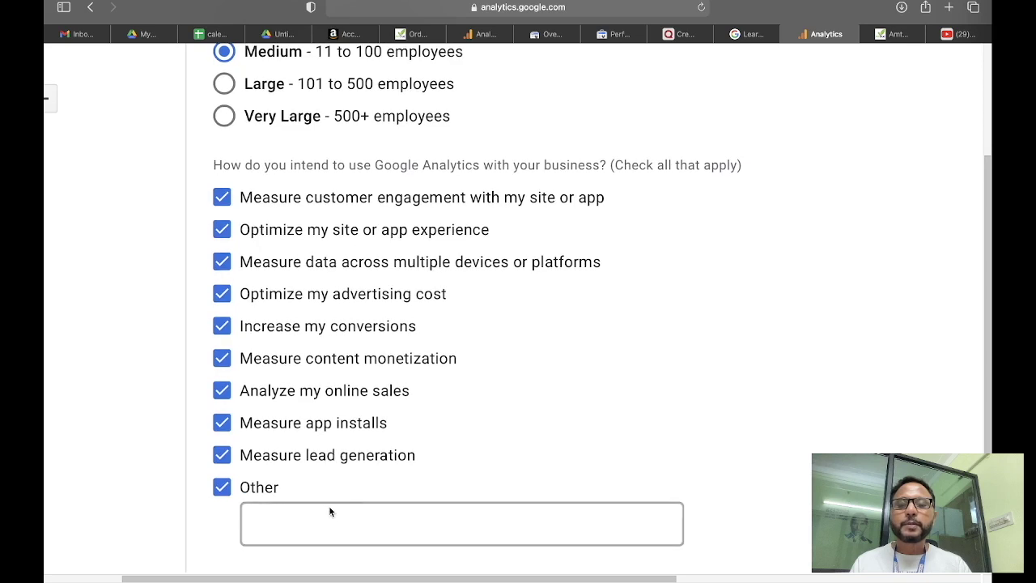
left_click(223, 488)
scroll(241, 496, "down", 5)
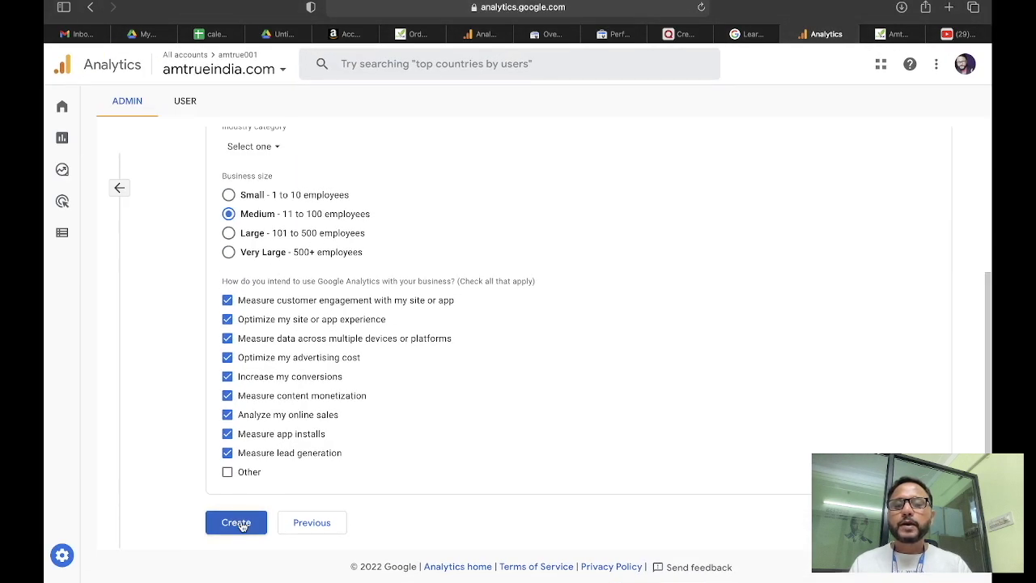
left_click(242, 525)
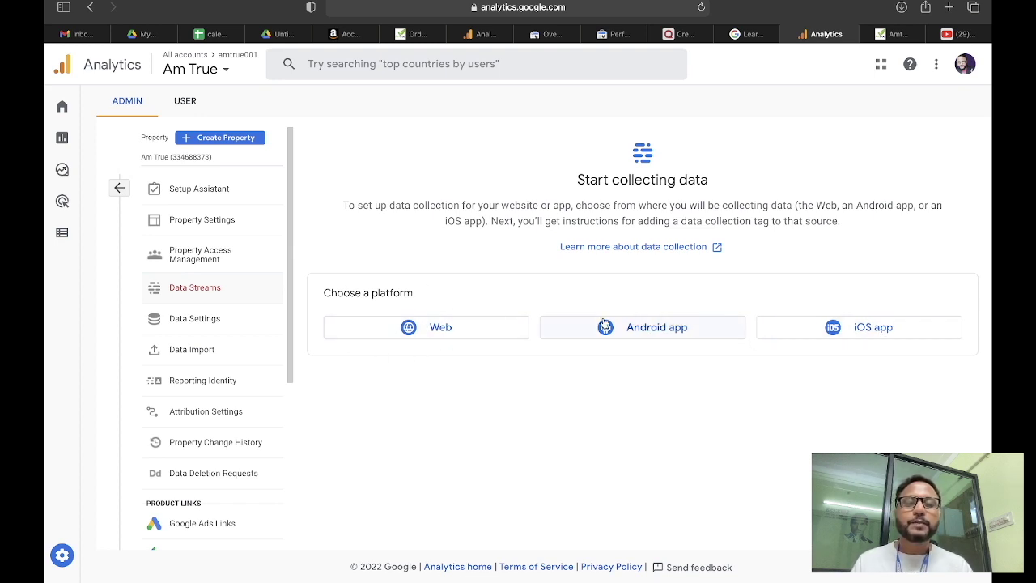
left_click(442, 327)
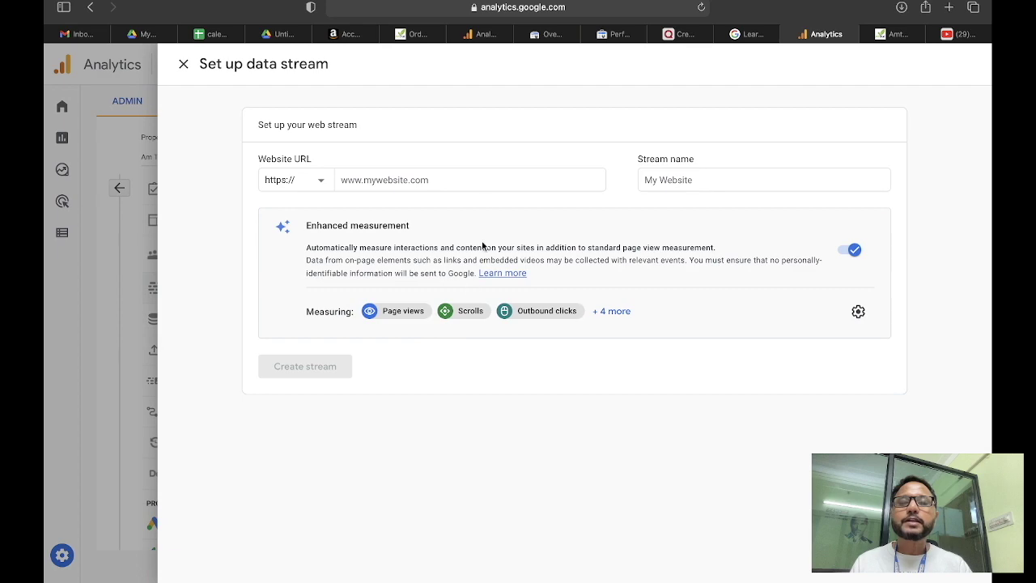
left_click(395, 181)
left_click(897, 34)
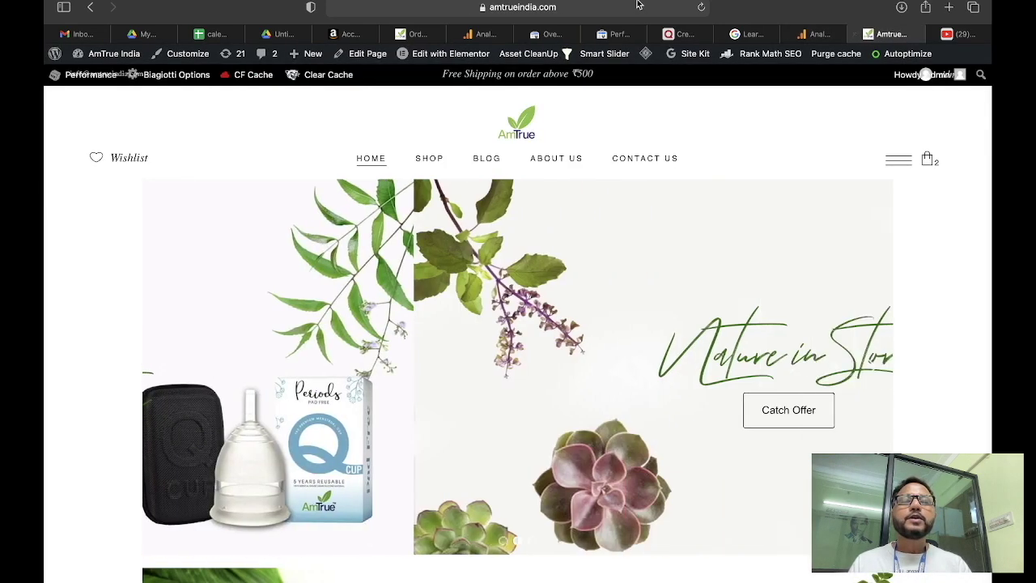
left_click(633, 6)
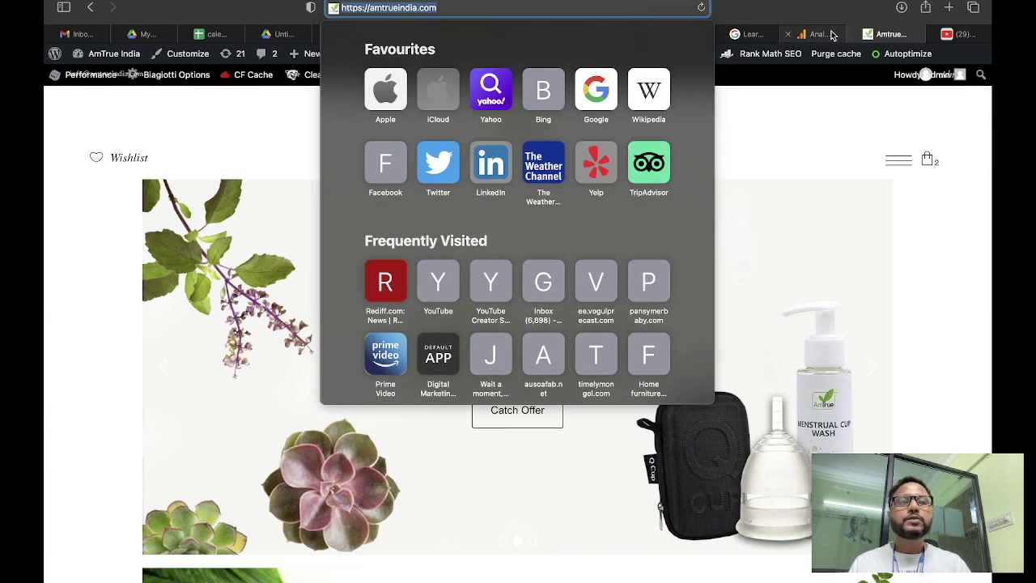
left_click(814, 34)
type("https://amtrueindia.com")
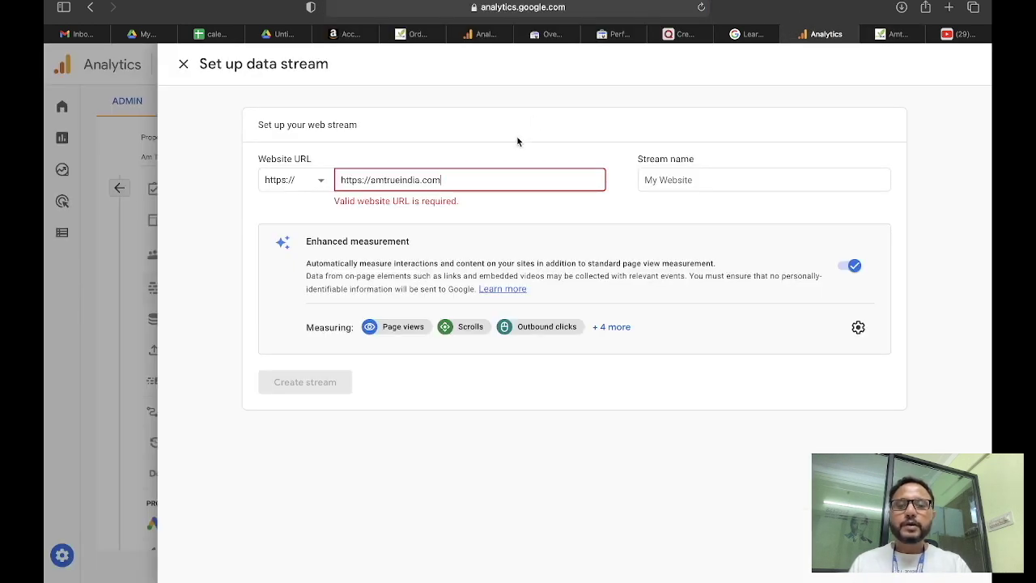
left_click(371, 176)
key("BackSpace")
key("BackSpace")
key("BackSpace")
key("BackSpace")
key("BackSpace")
key("BackSpace")
key("BackSpace")
key("BackSpace")
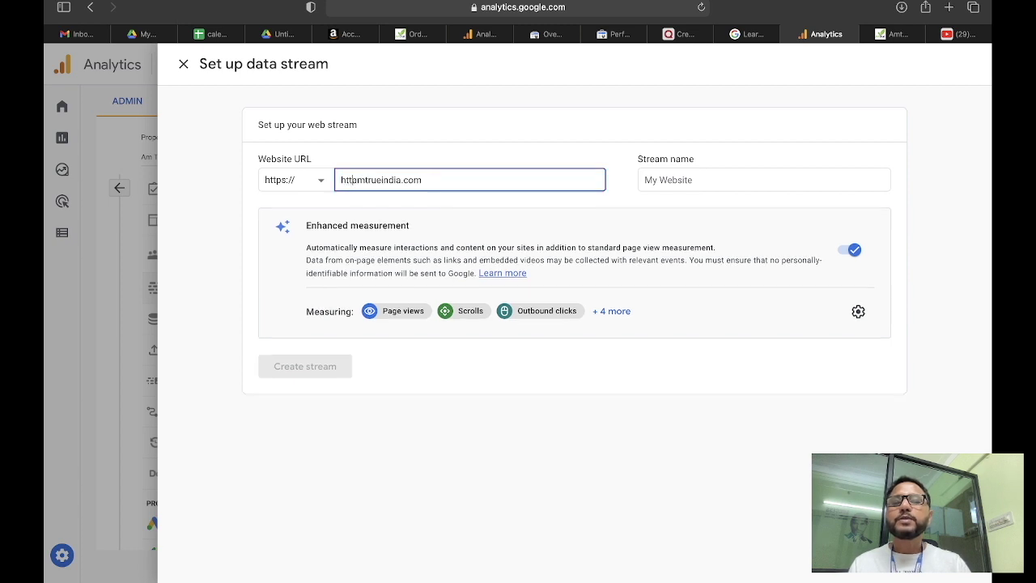
- Name the stream Am True India and create it
left_click(669, 179)
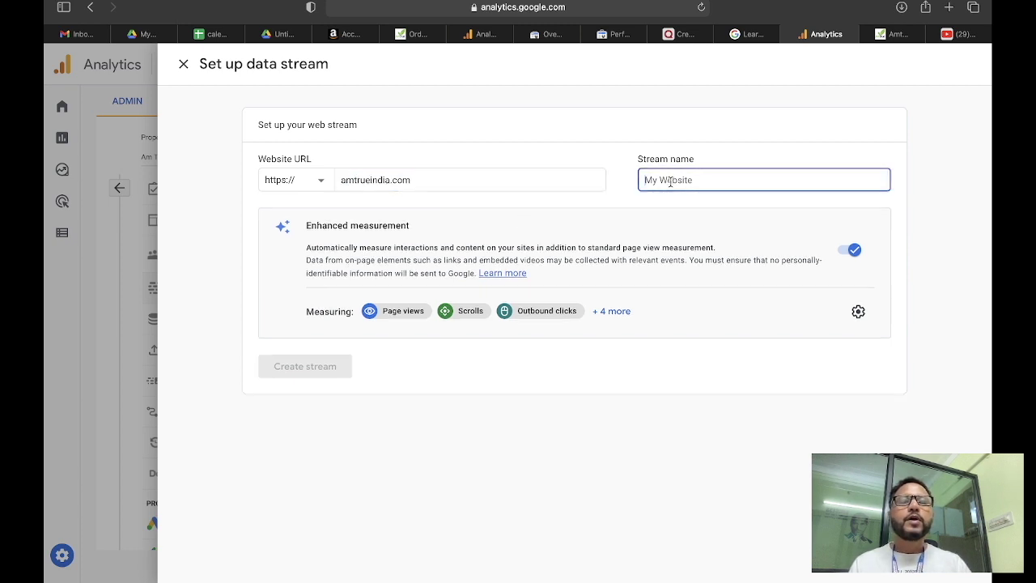
type("Am")
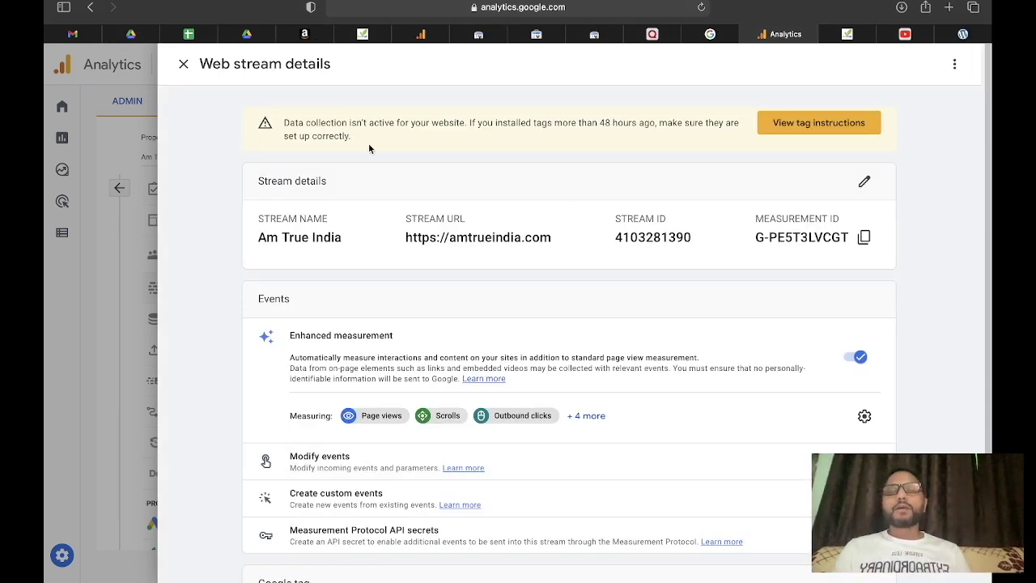
- Examine the new web stream's name, URL, stream ID and measurement ID
scroll(368, 143, "up", 5)
scroll(368, 143, "right", 2)
scroll(368, 142, "up", 1)
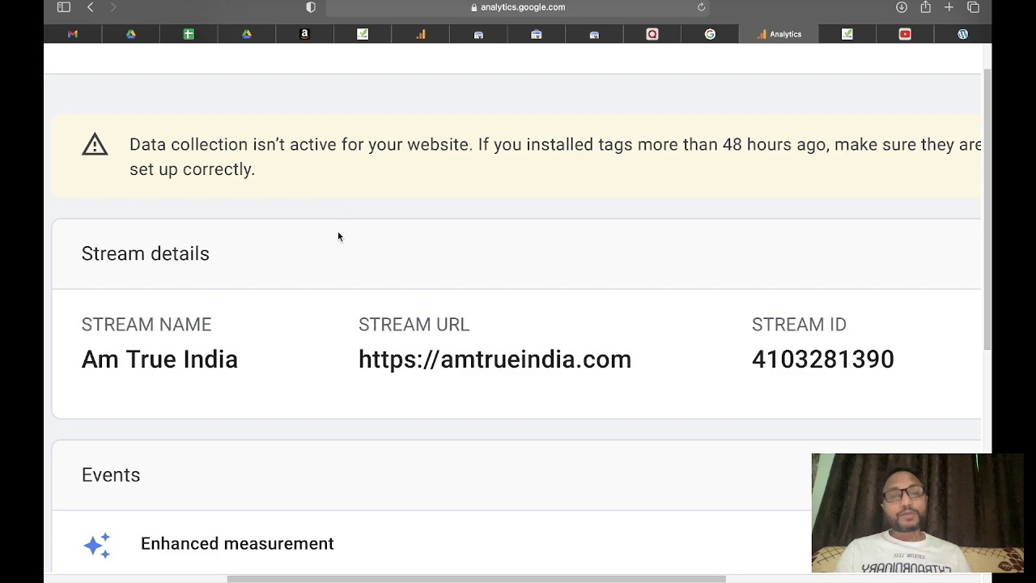
scroll(308, 314, "left", 3)
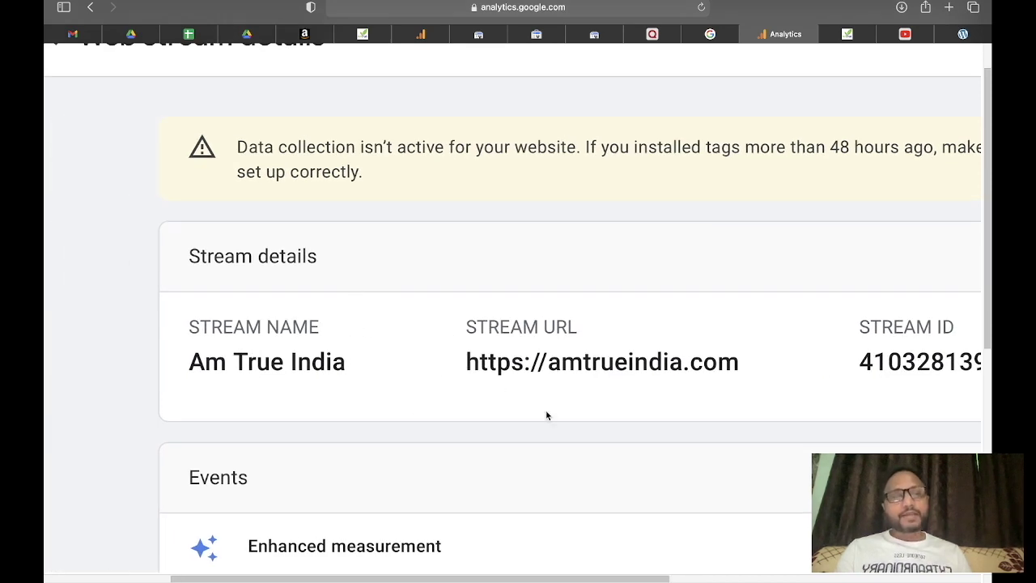
scroll(547, 413, "right", 6)
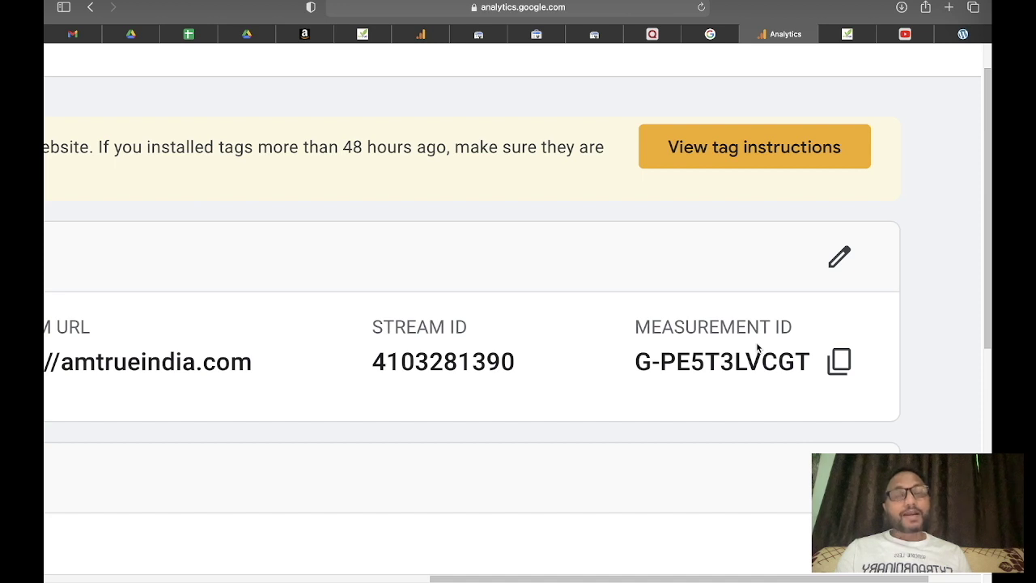
scroll(757, 344, "left", 6)
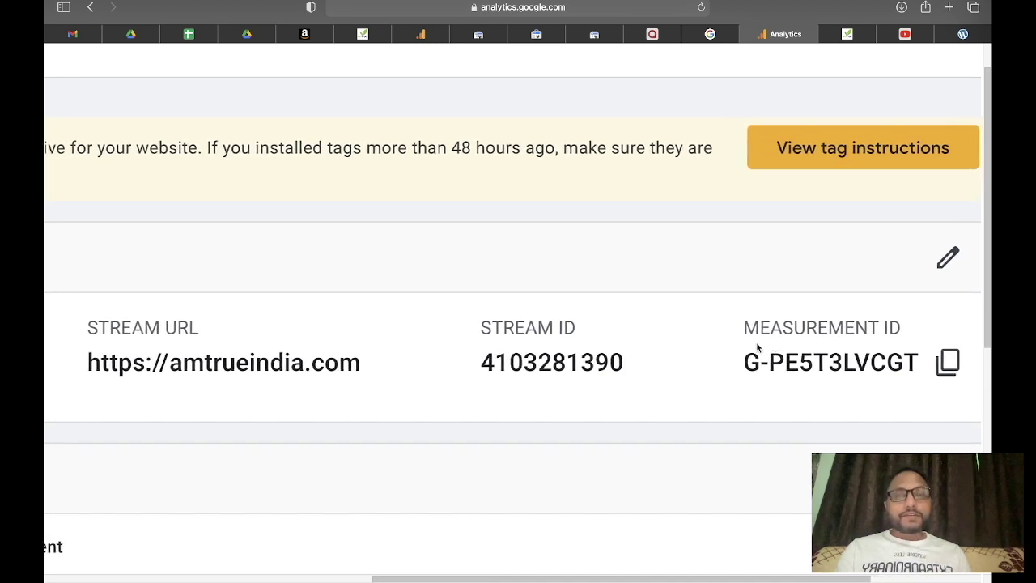
scroll(532, 278, "left", 2)
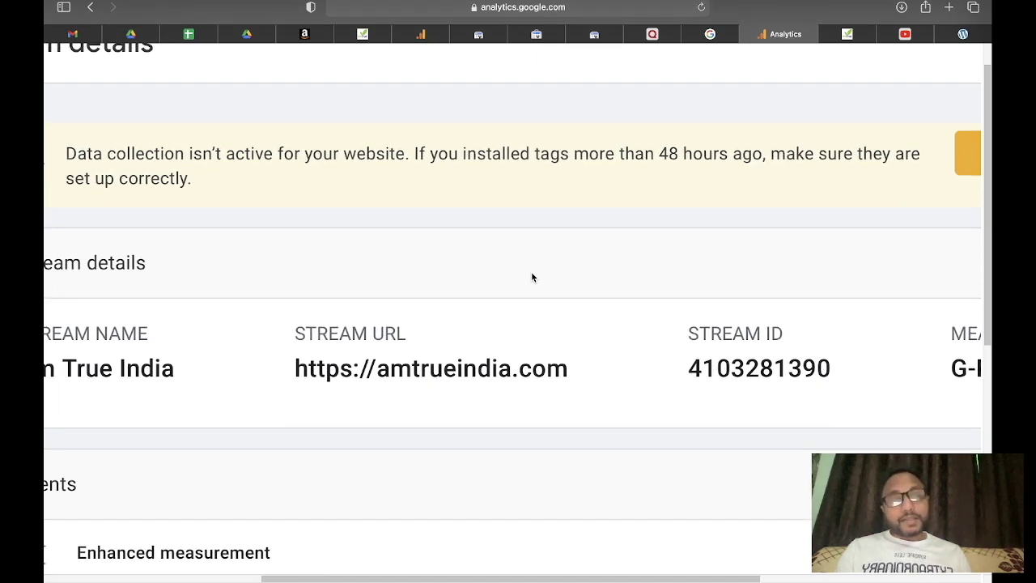
scroll(532, 277, "down", 5)
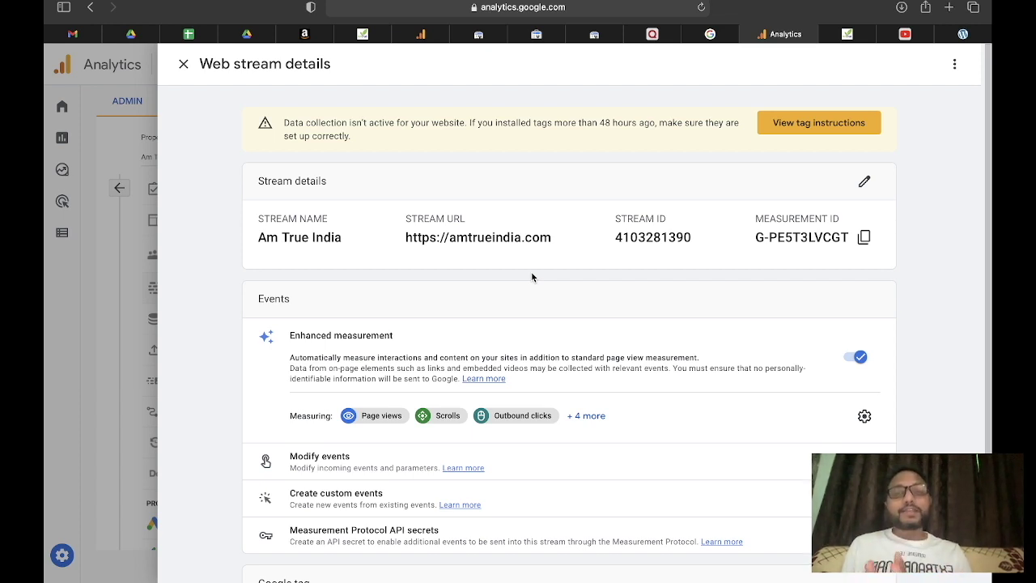
- Read the data collection notice above the web stream's details
scroll(514, 157, "up", 5)
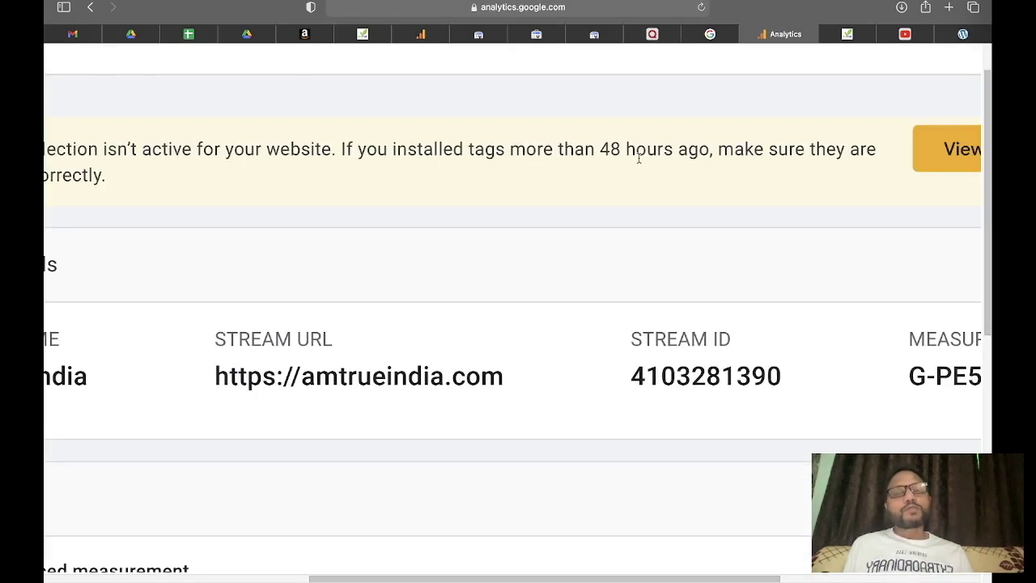
scroll(680, 170, "left", 2)
scroll(679, 167, "left", 5)
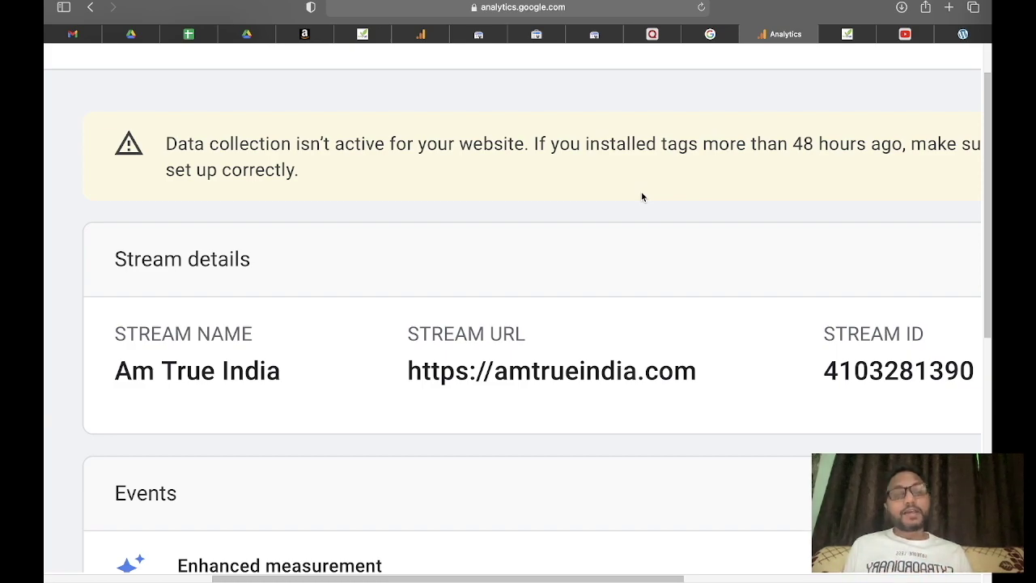
scroll(641, 196, "right", 2)
scroll(641, 196, "down", 5)
scroll(641, 197, "down", 5)
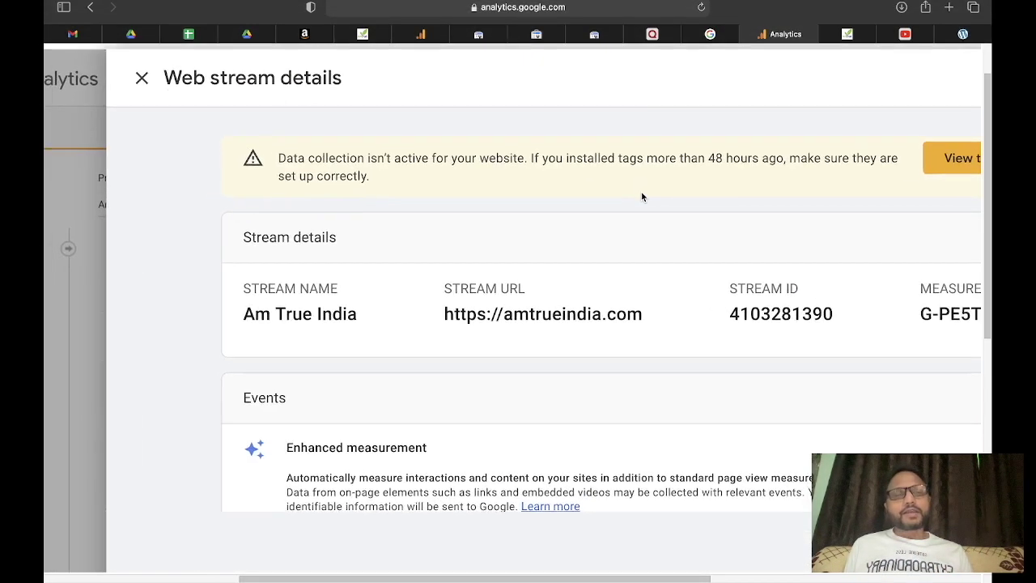
scroll(587, 308, "right", 2)
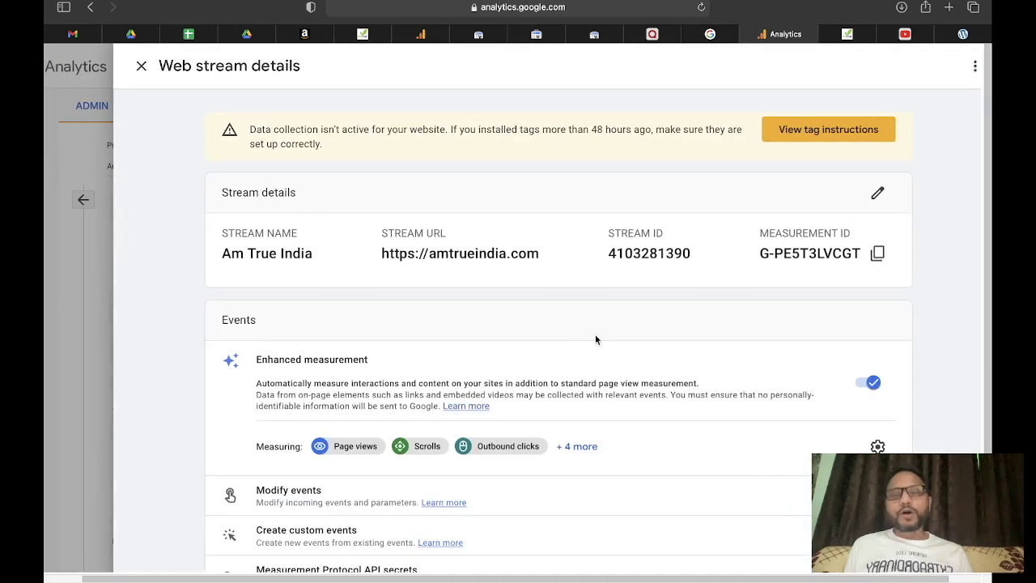
- Review the stream's Events and Google tag options and open the tag installation instructions
scroll(595, 339, "down", 5)
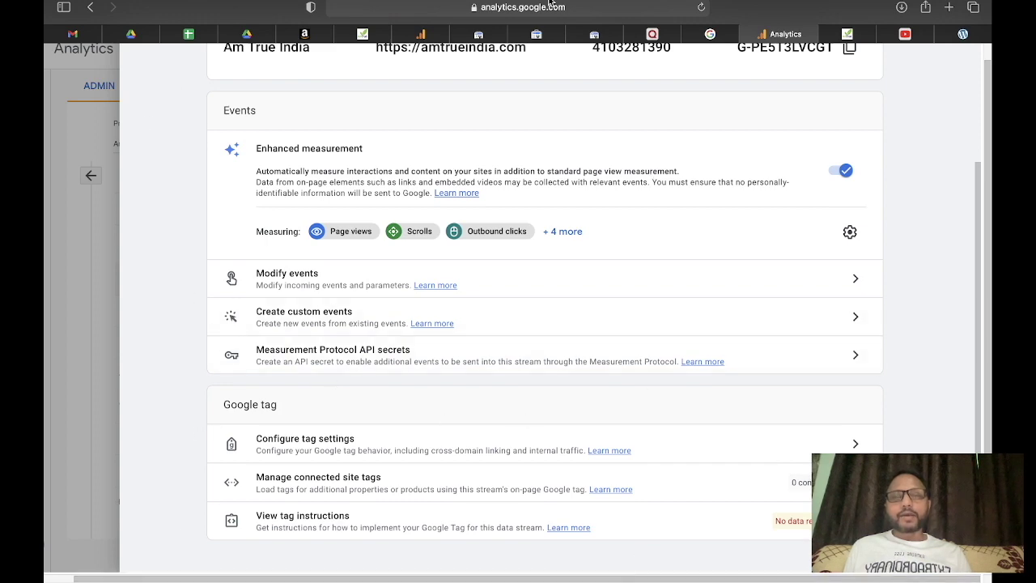
scroll(335, 152, "up", 5)
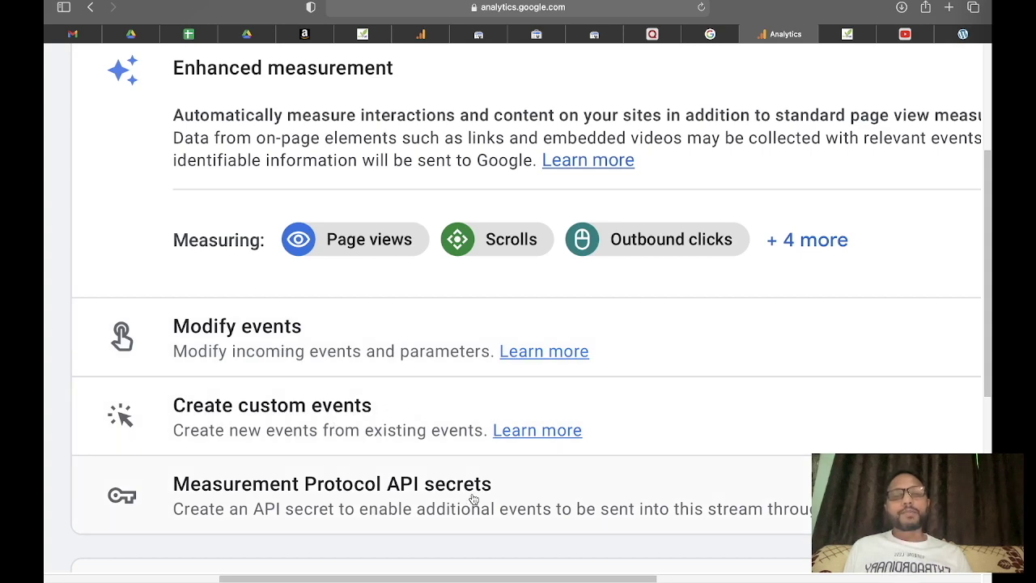
scroll(474, 500, "down", 5)
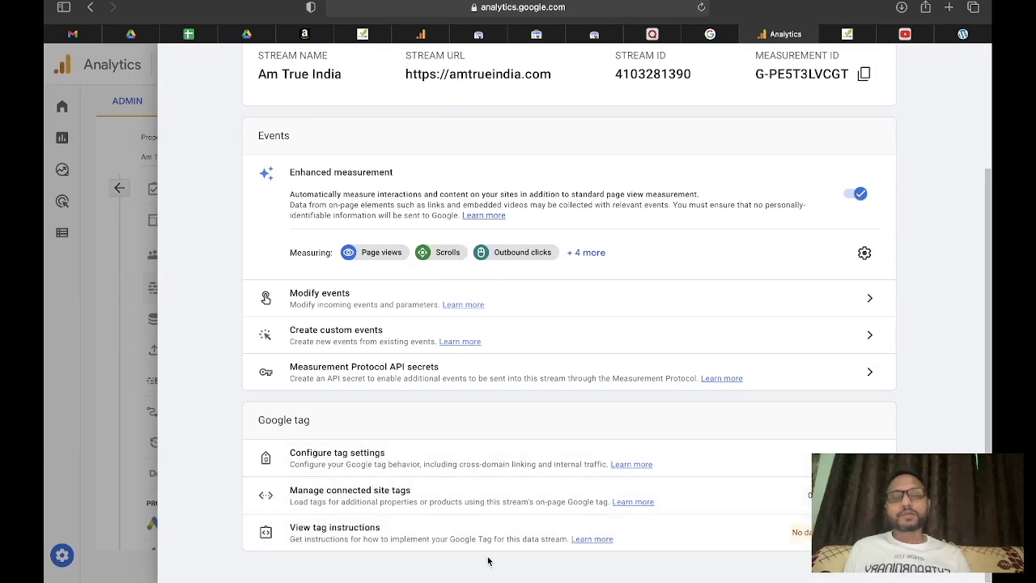
scroll(482, 571, "up", 5)
scroll(482, 572, "down", 5)
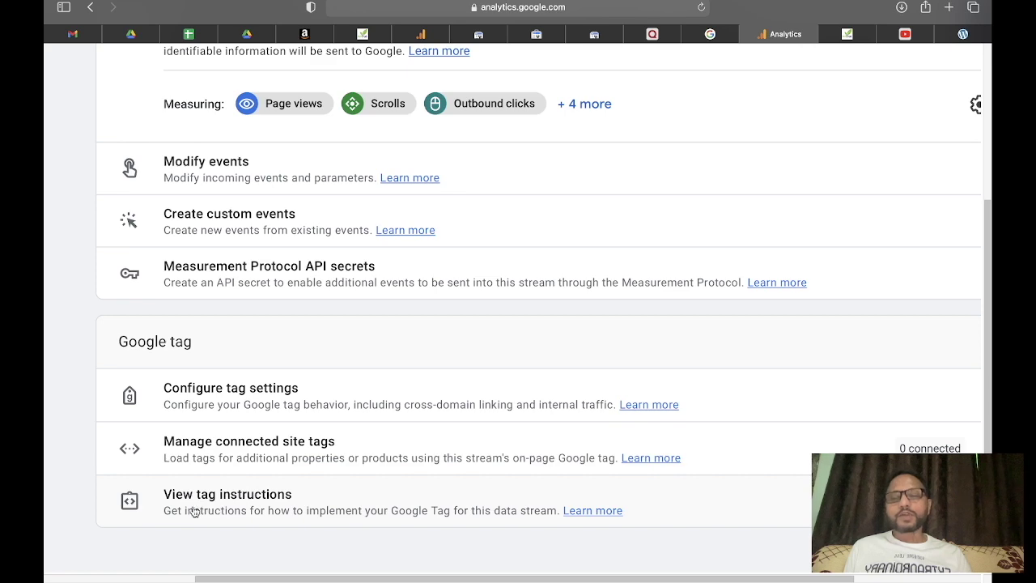
scroll(270, 514, "right", 3)
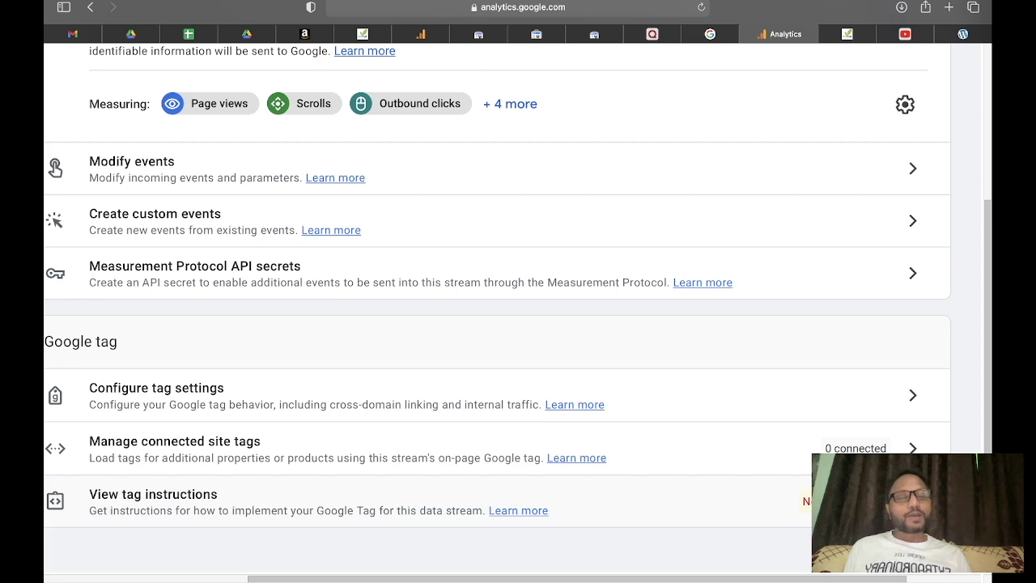
scroll(518, 308, "down", 3)
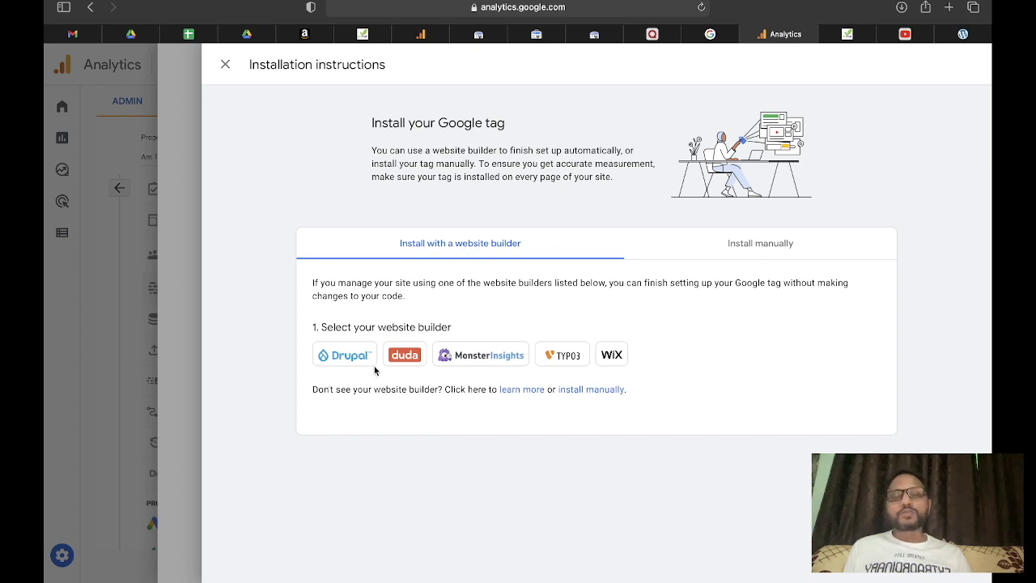
- Review the website builders offered for installing the Google tag and display the manual installation code
scroll(416, 365, "up", 5)
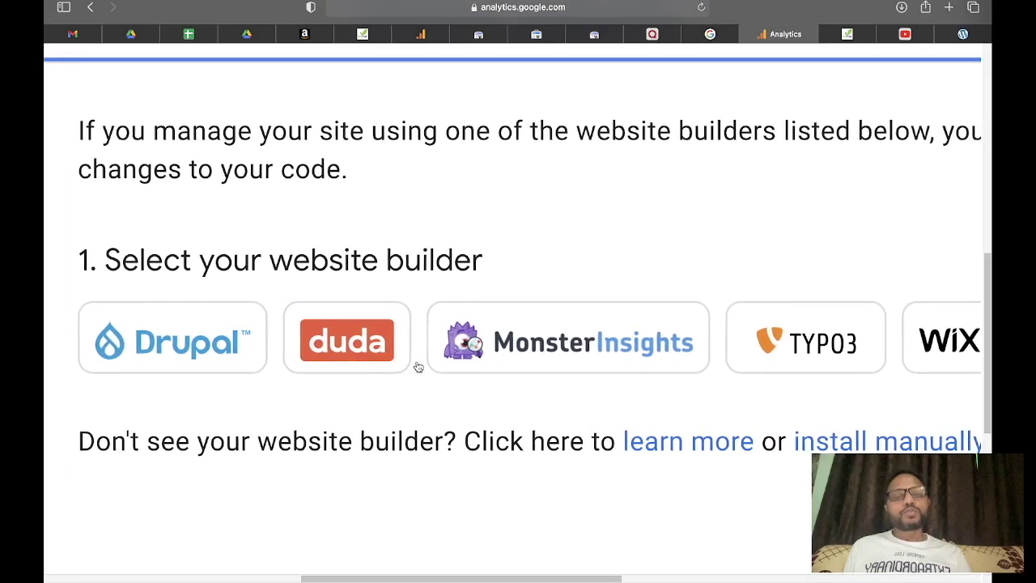
scroll(417, 367, "right", 5)
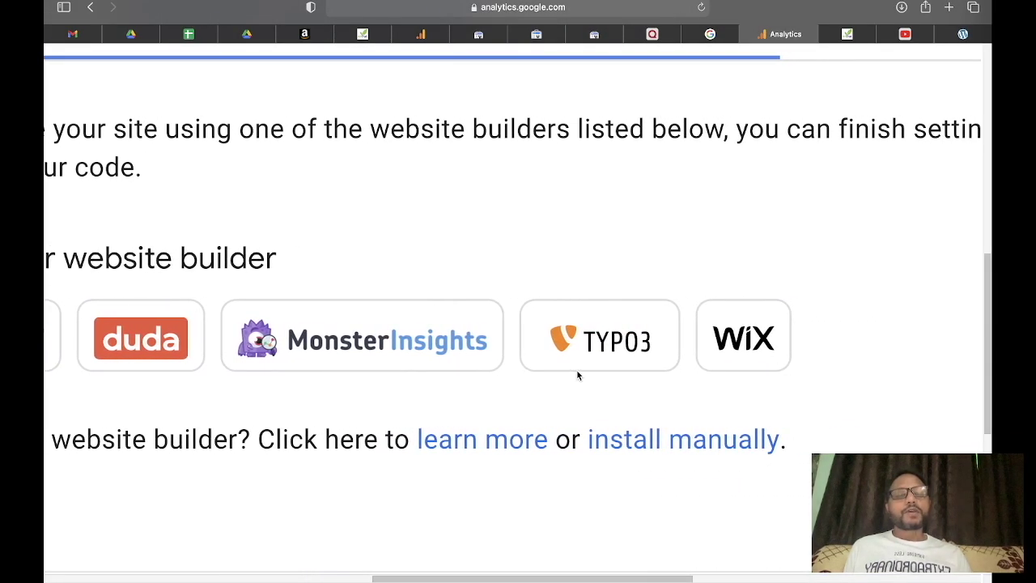
scroll(601, 373, "down", 5)
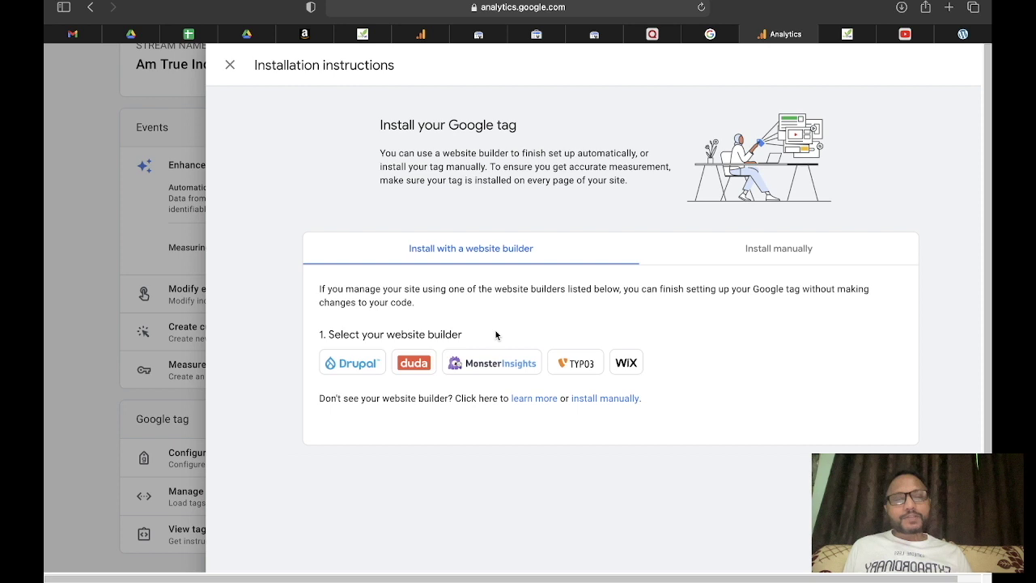
left_click(786, 254)
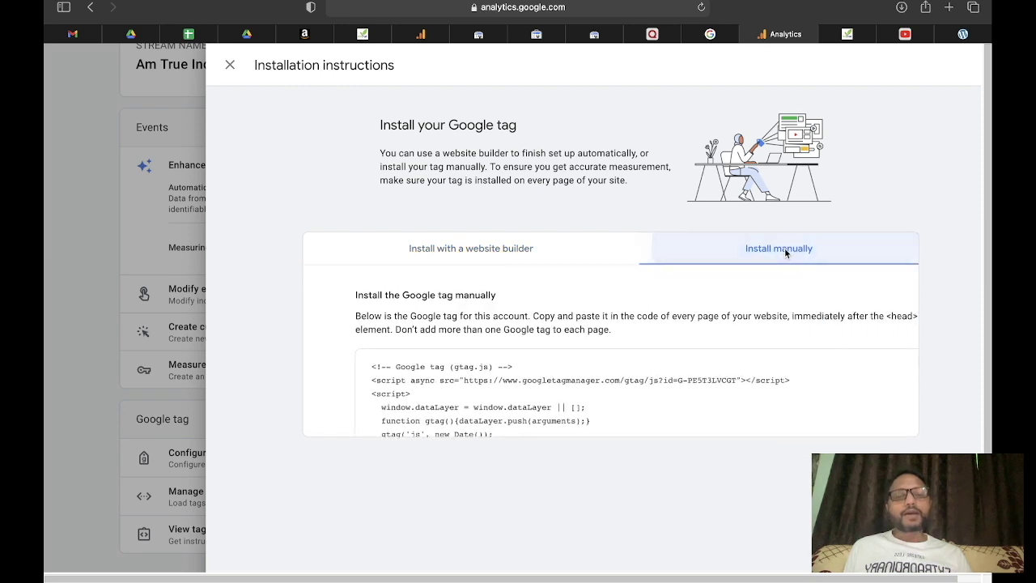
scroll(660, 463, "down", 1)
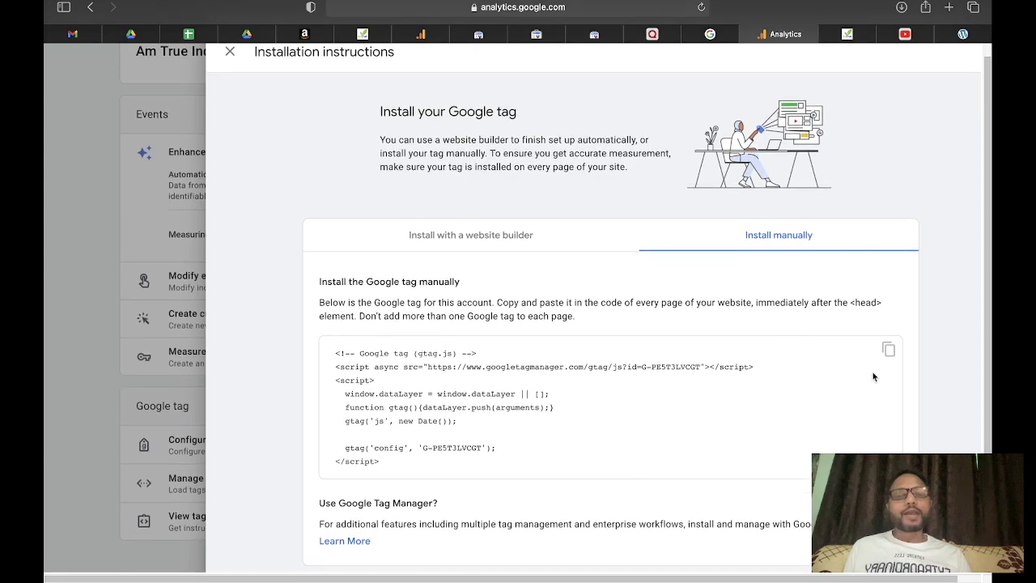
scroll(930, 397, "up", 5)
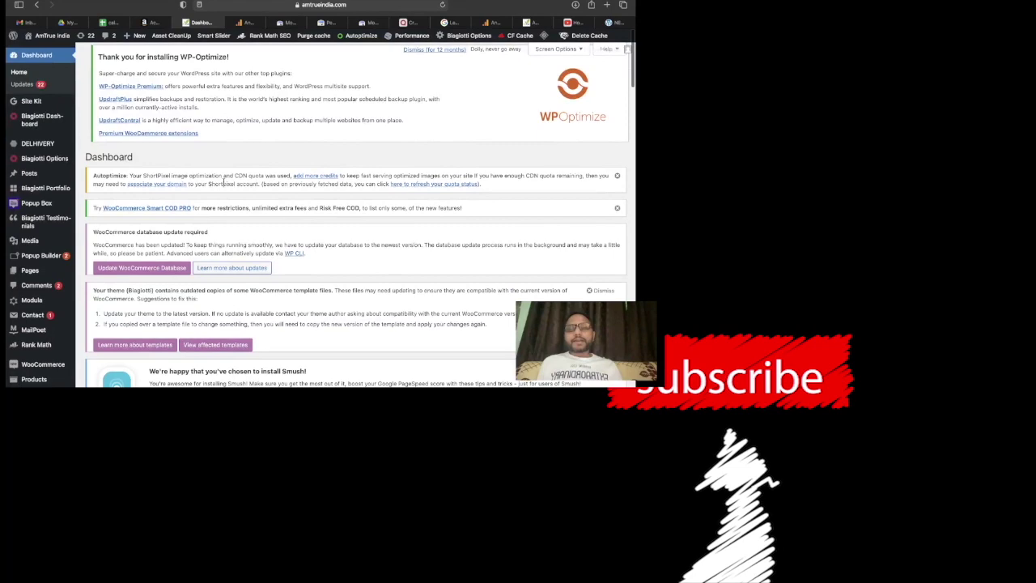
- Switch to the amtrueindia.com WordPress dashboard, open the page for adding plugins, and search for Header footer code manager
scroll(45, 278, "down", 5)
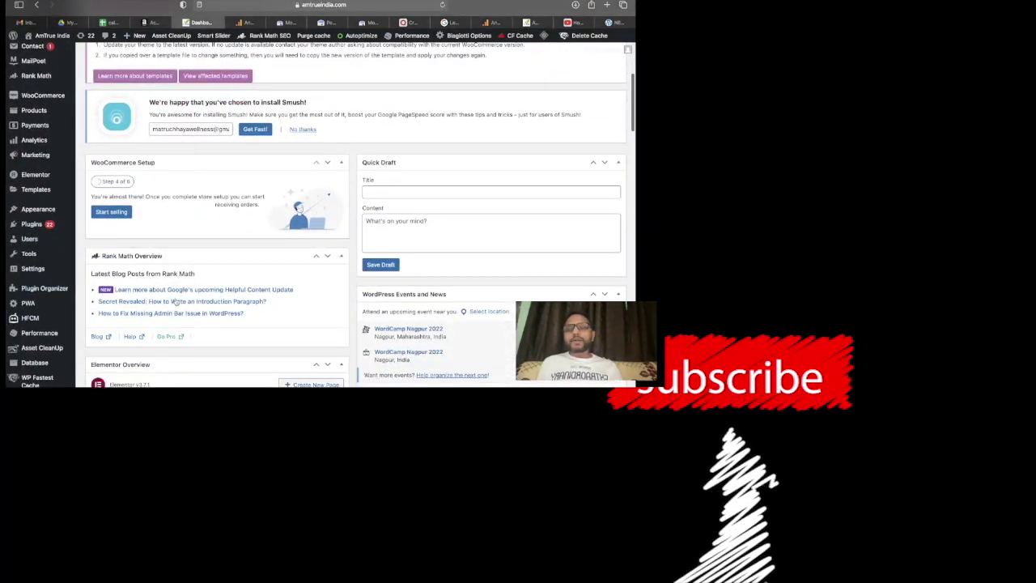
mouse_move(74, 224)
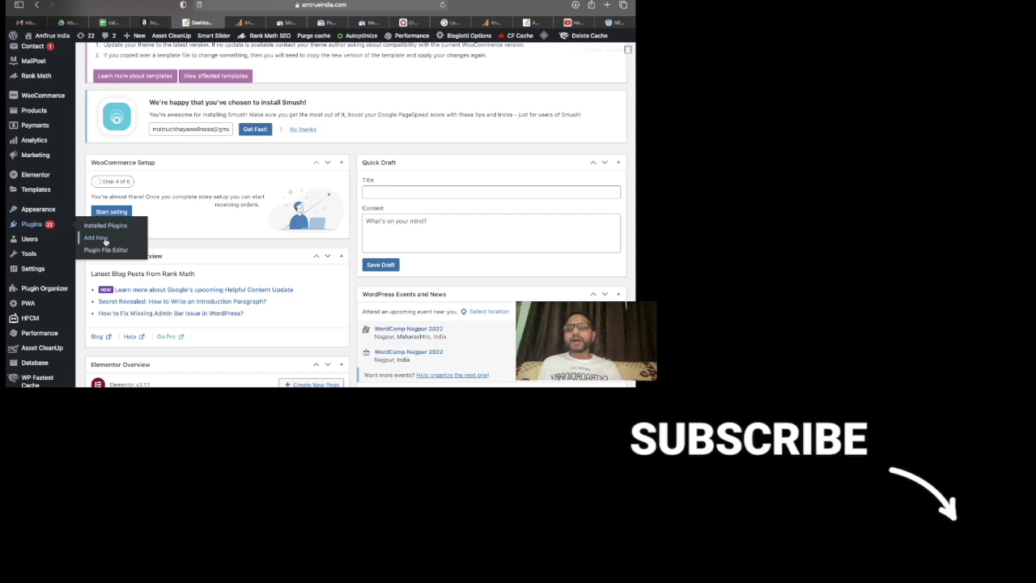
left_click(105, 240)
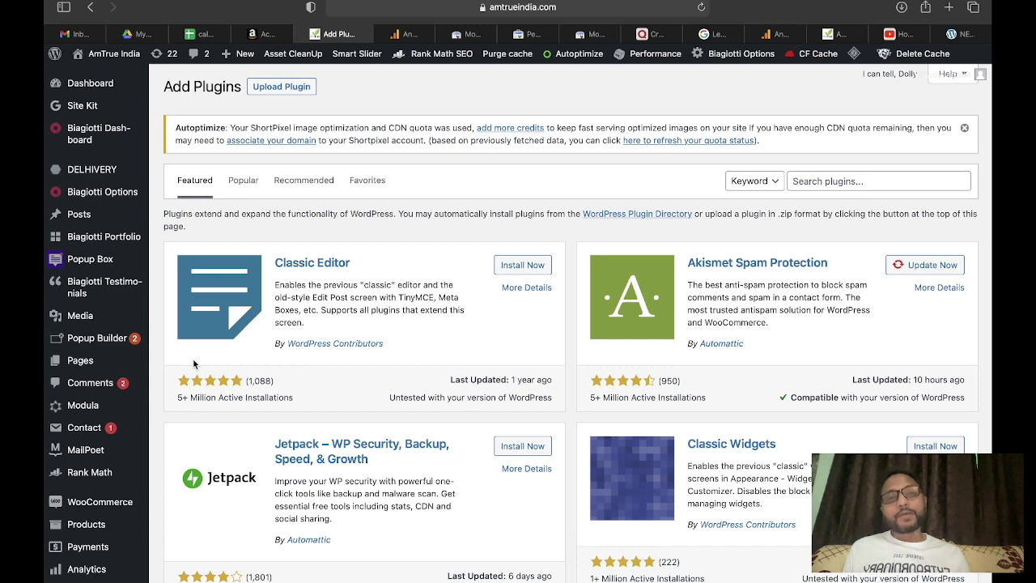
left_click(807, 185)
type("Header foot")
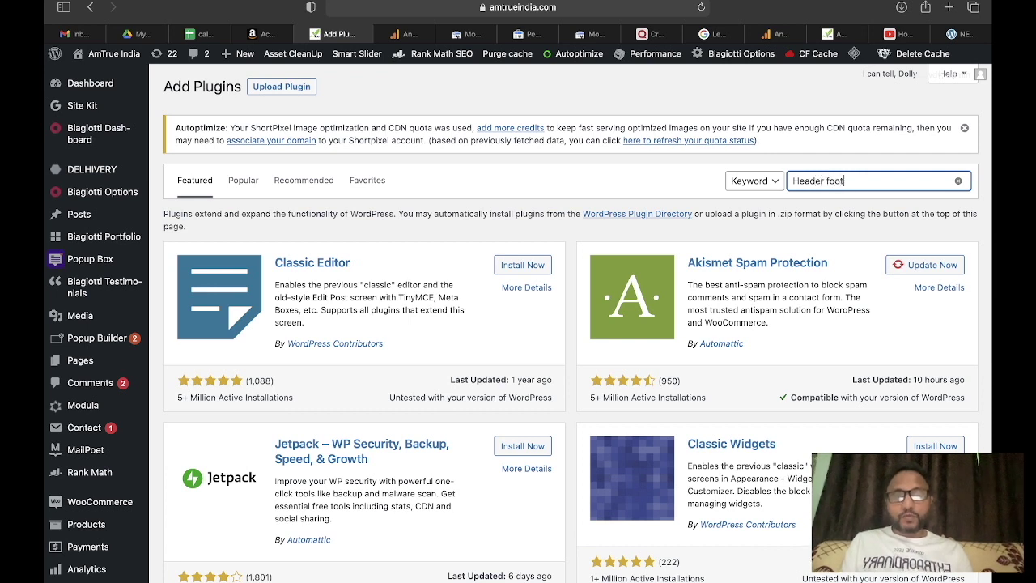
type("er code manage")
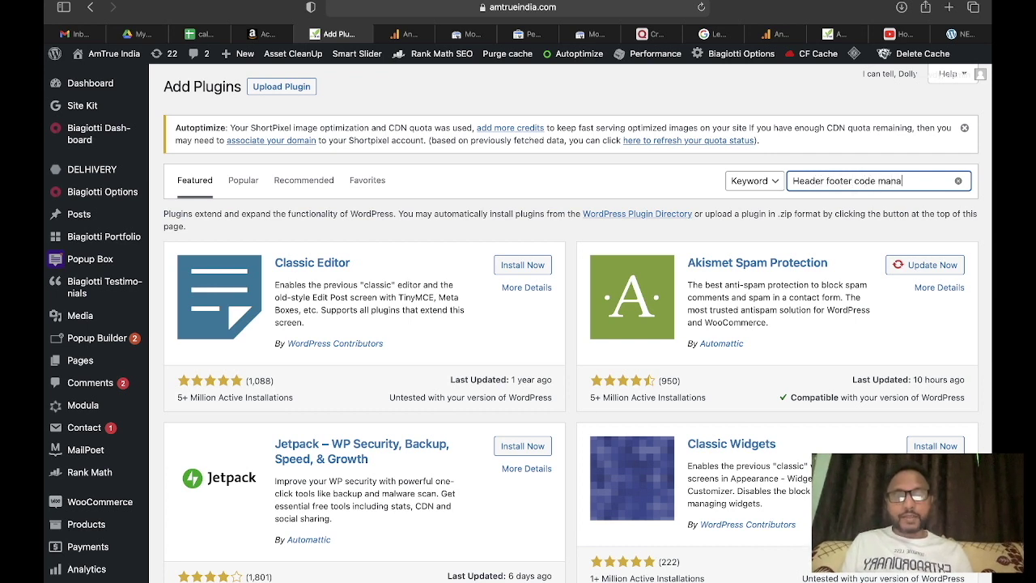
type("r")
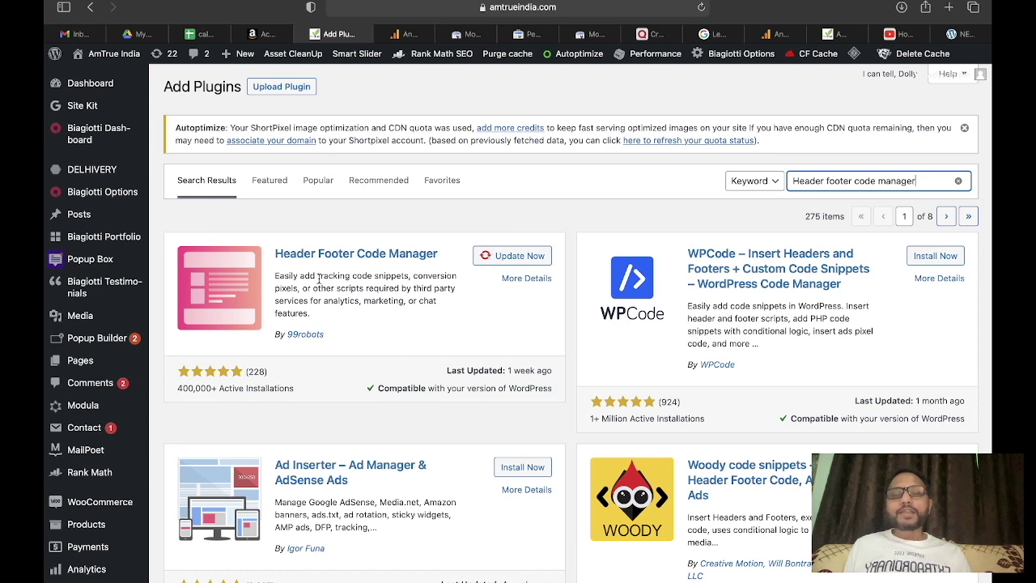
- Update the Header Footer Code Manager plugin and open its form for adding a new snippet
left_click(528, 256)
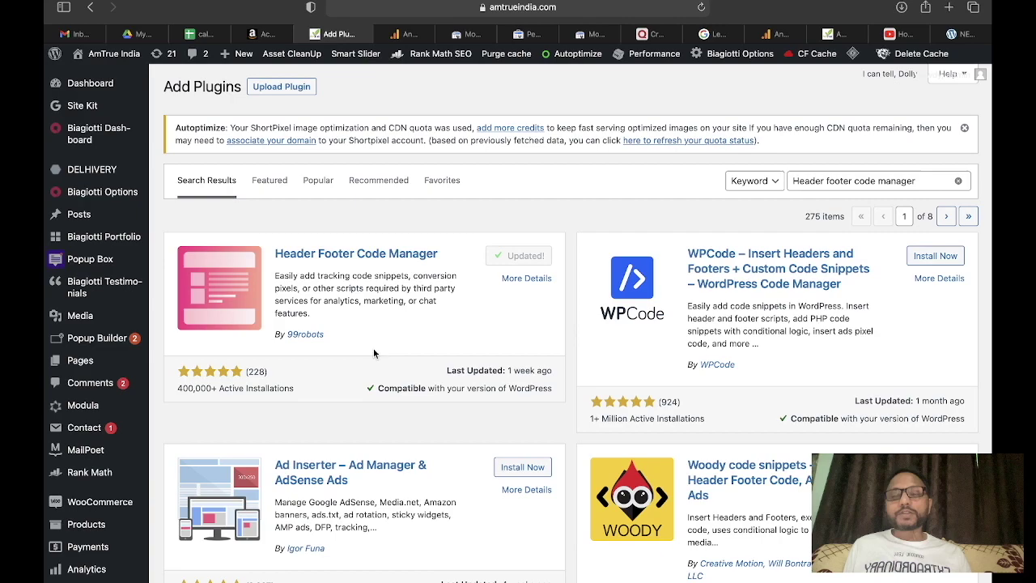
scroll(89, 510, "down", 15)
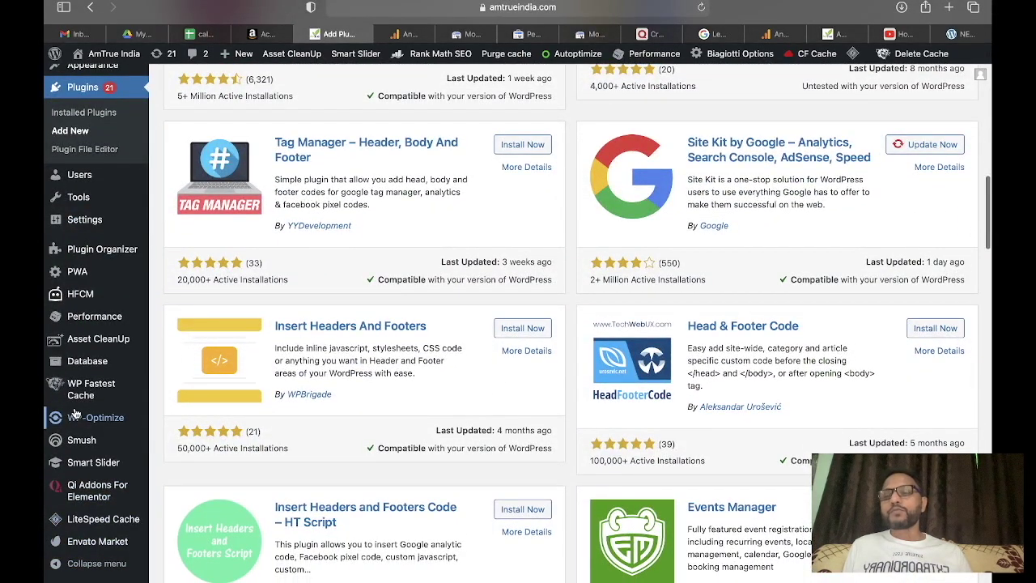
mouse_move(77, 301)
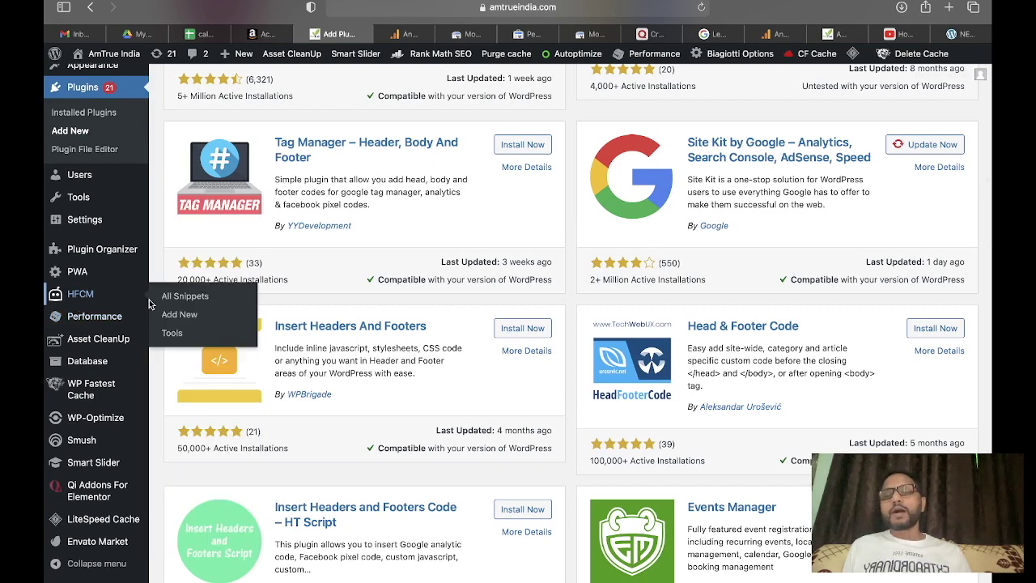
left_click(187, 316)
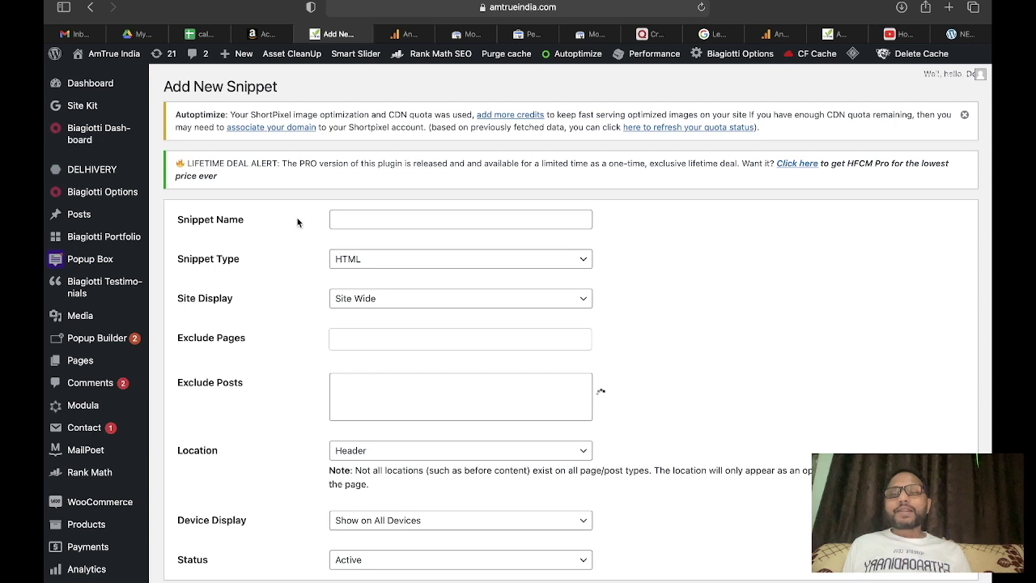
- Name the new snippet Google Analytics
left_click(373, 218)
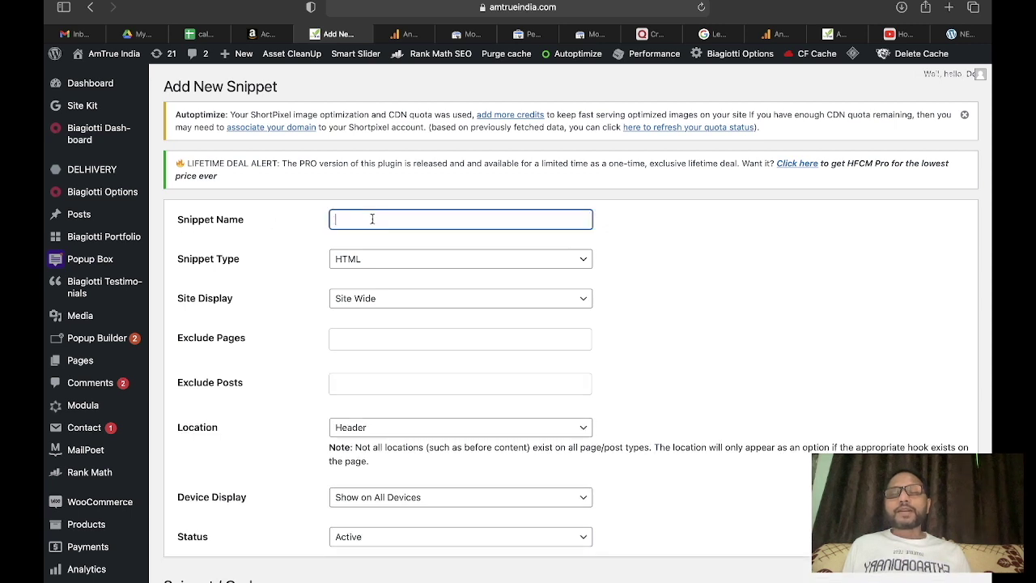
type("Google ANalytics")
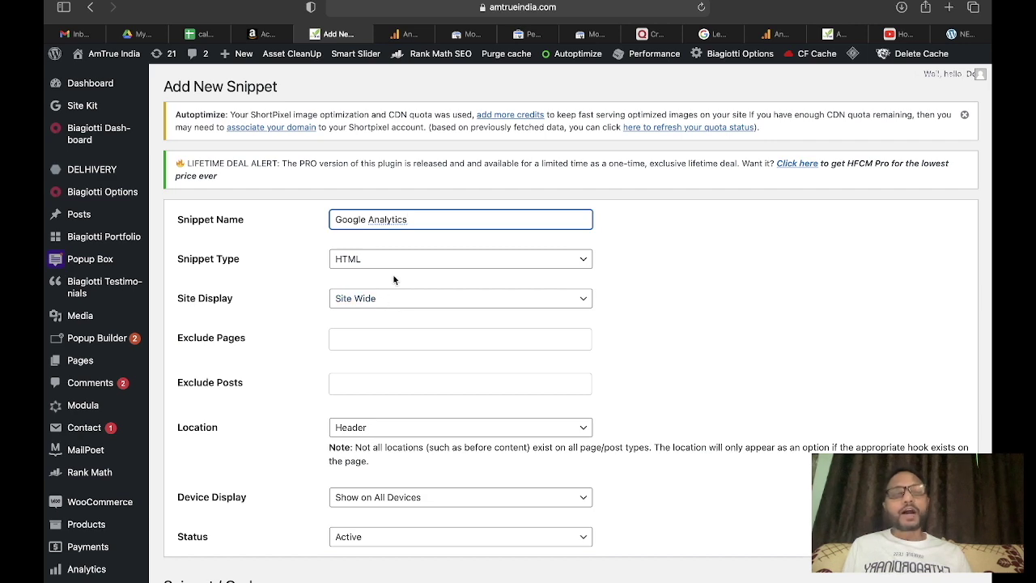
left_click(774, 33)
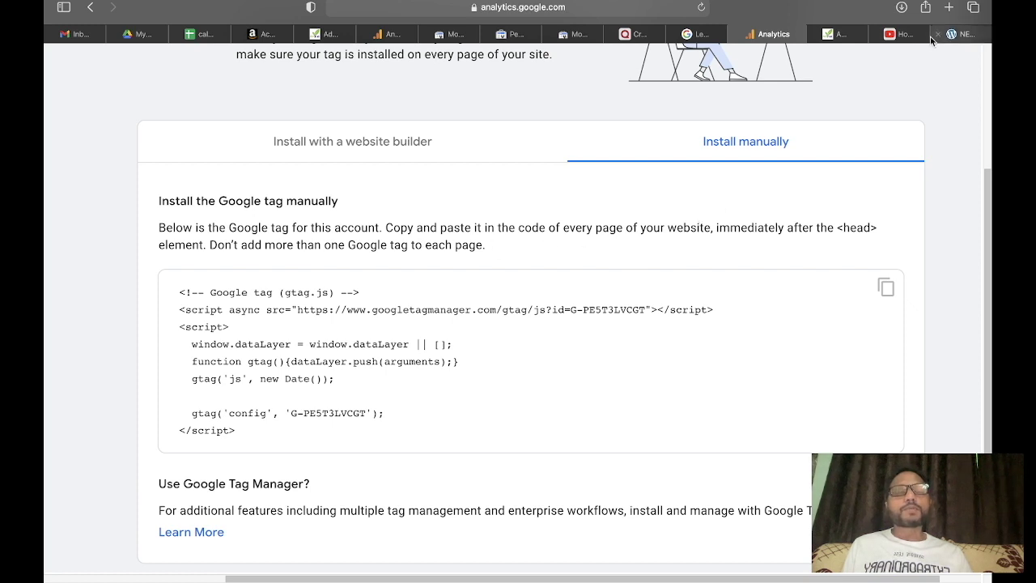
left_click(324, 33)
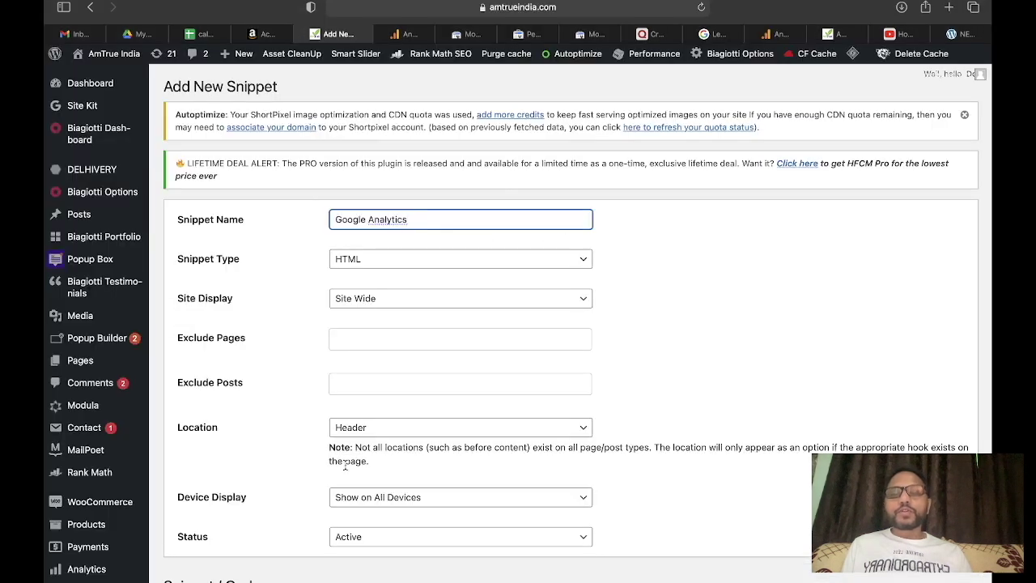
- Configure the snippet to display Site Wide, in the Header location, and on all devices
left_click(381, 298)
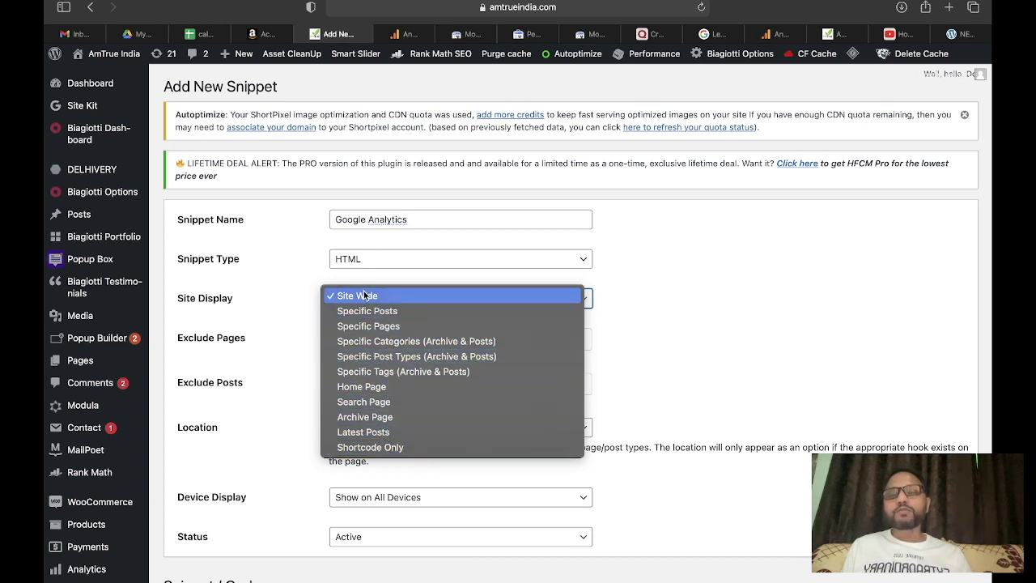
left_click(364, 295)
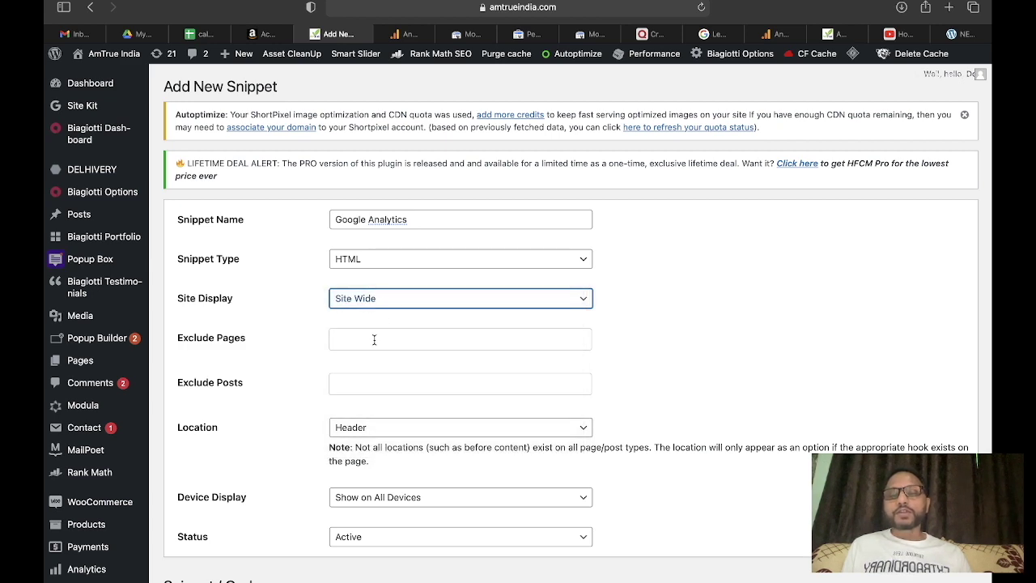
scroll(374, 340, "down", 4)
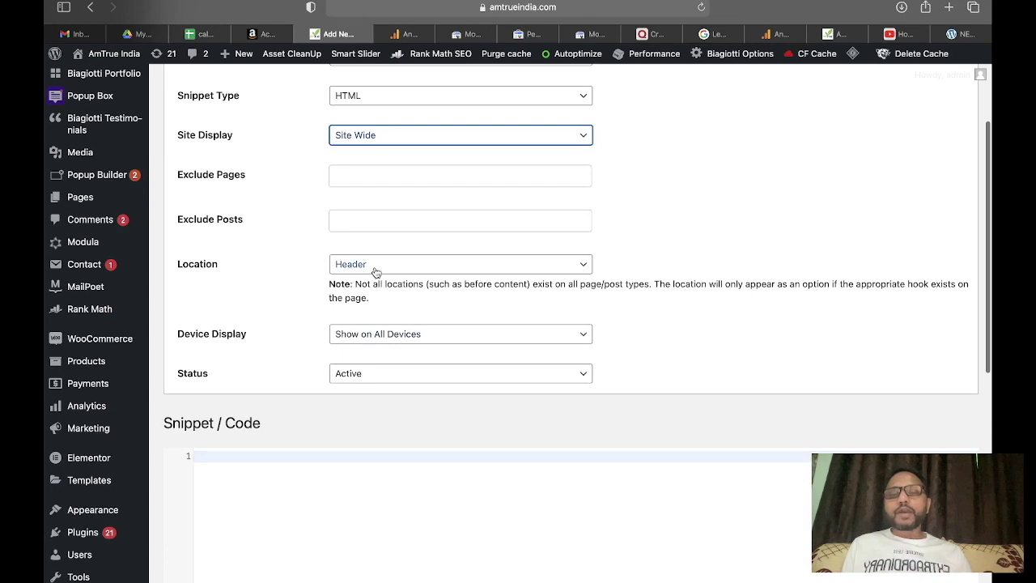
left_click(378, 270)
left_click(377, 264)
scroll(310, 518, "down", 3)
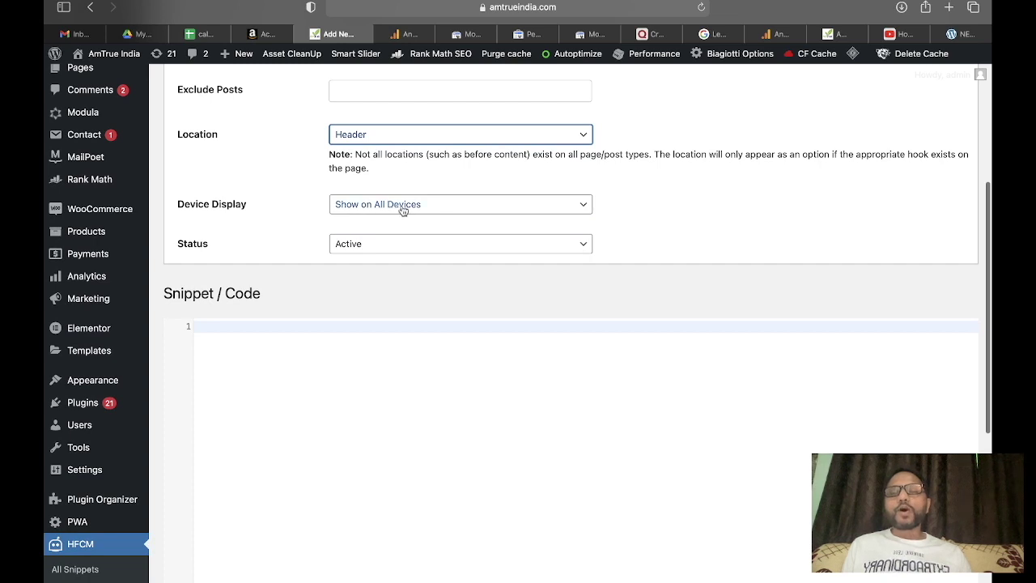
left_click(403, 207)
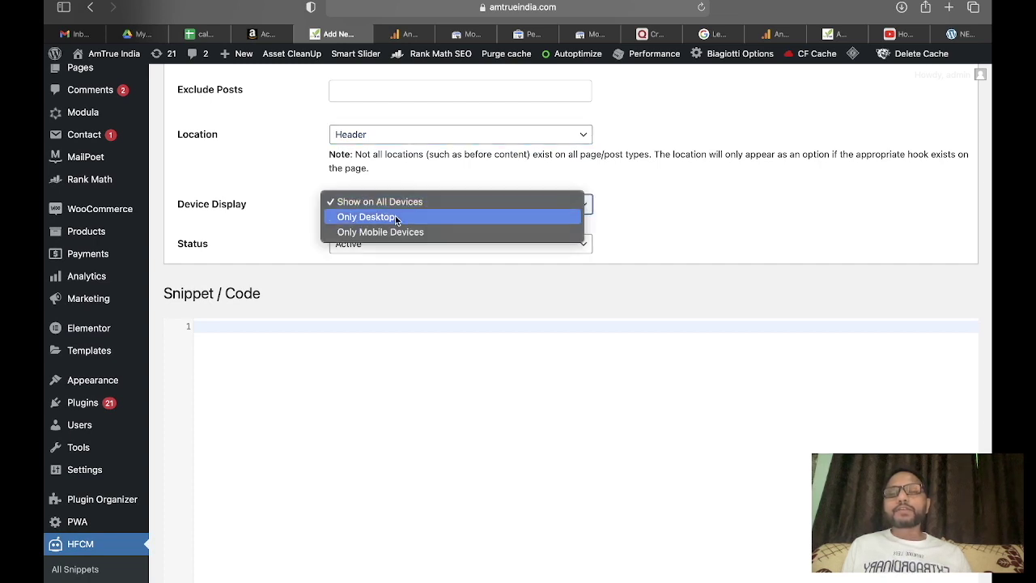
left_click(406, 198)
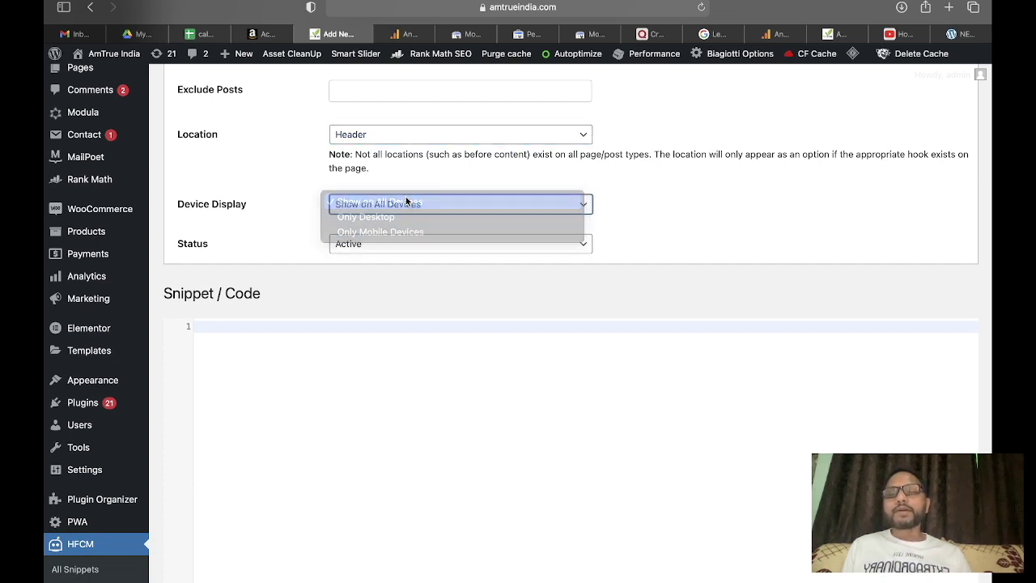
- Copy the Google tag code from the Analytics installation instructions into the snippet's code area and save the snippet
left_click(316, 382)
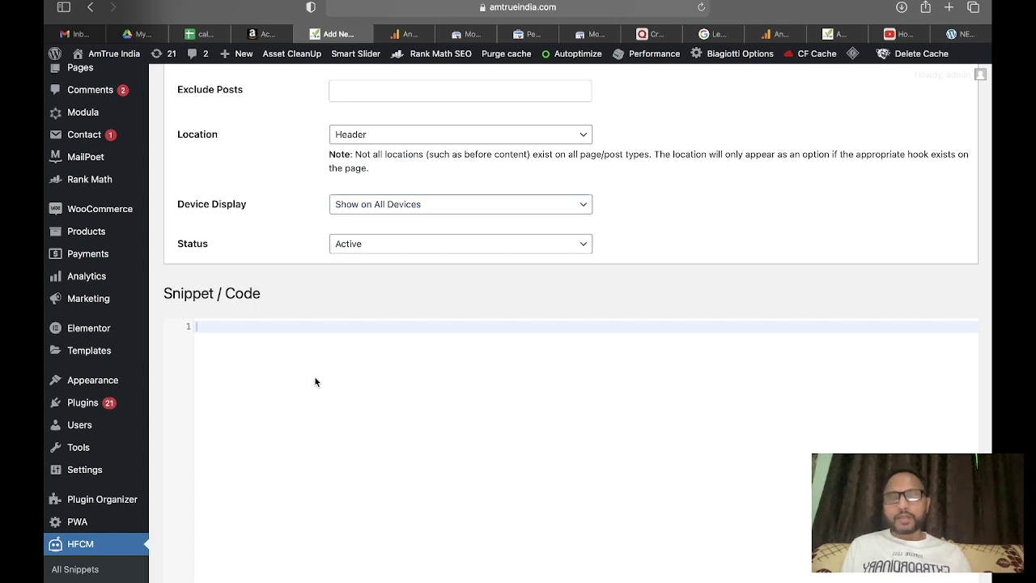
left_click(775, 36)
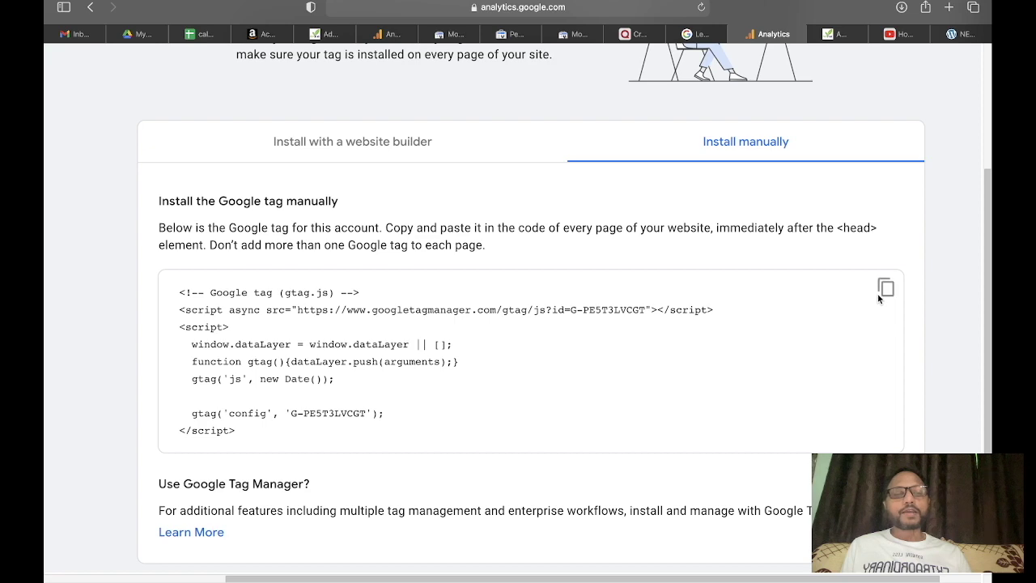
left_click(333, 34)
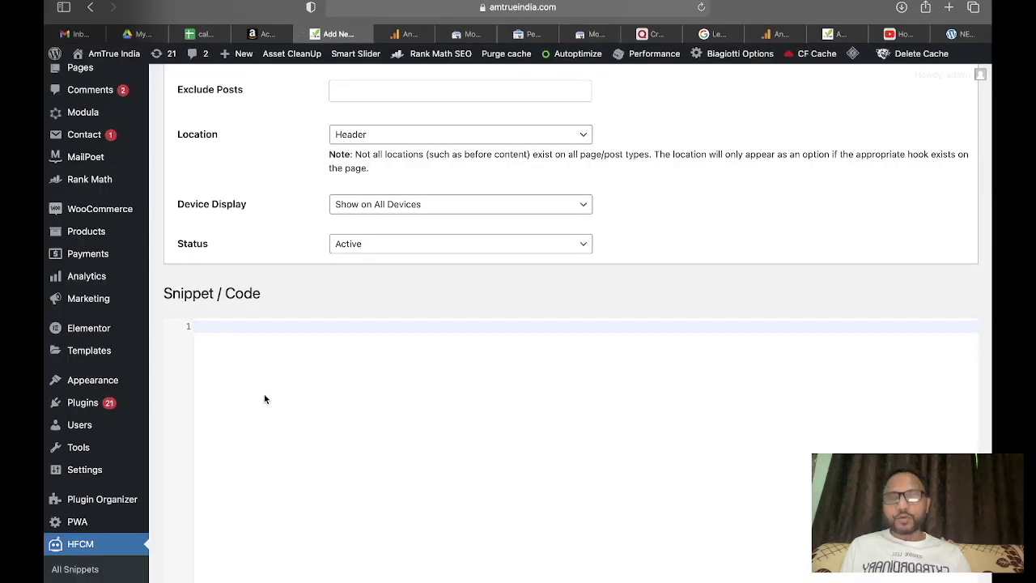
type("<!-- Google tag (gtag.js) --> <script async src=\"https://www.googletagmanager.com/gtag/js?id=G-PE5T3LVCGT\"></script> <script>   window.dataLayer = window.dataLayer || [];   function gtag(){dataLayer.push(arguments);}   gtag('js', new Date());    gtag('config', 'G-PE5T3LVCGT'); </script>")
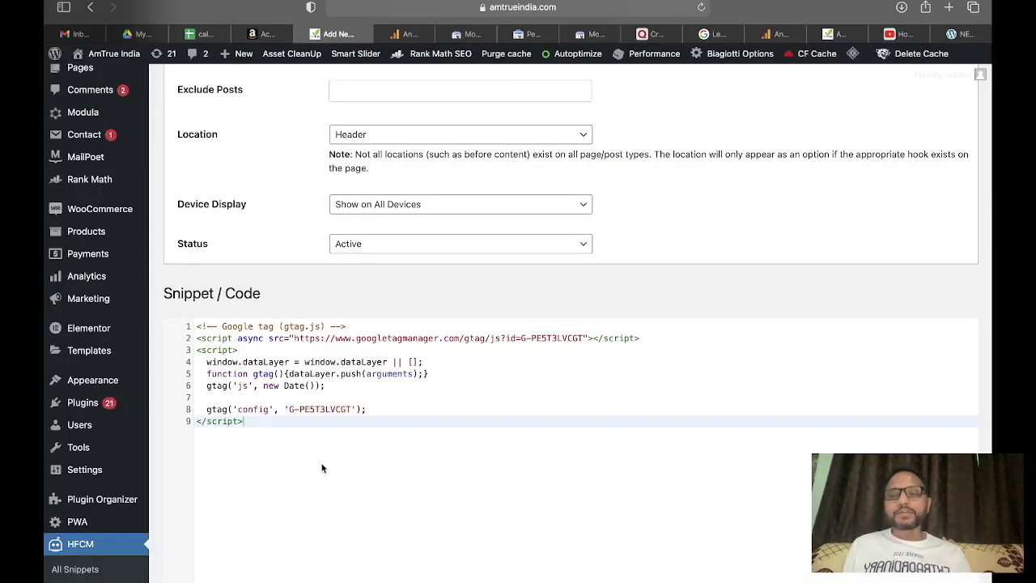
scroll(322, 468, "down", 5)
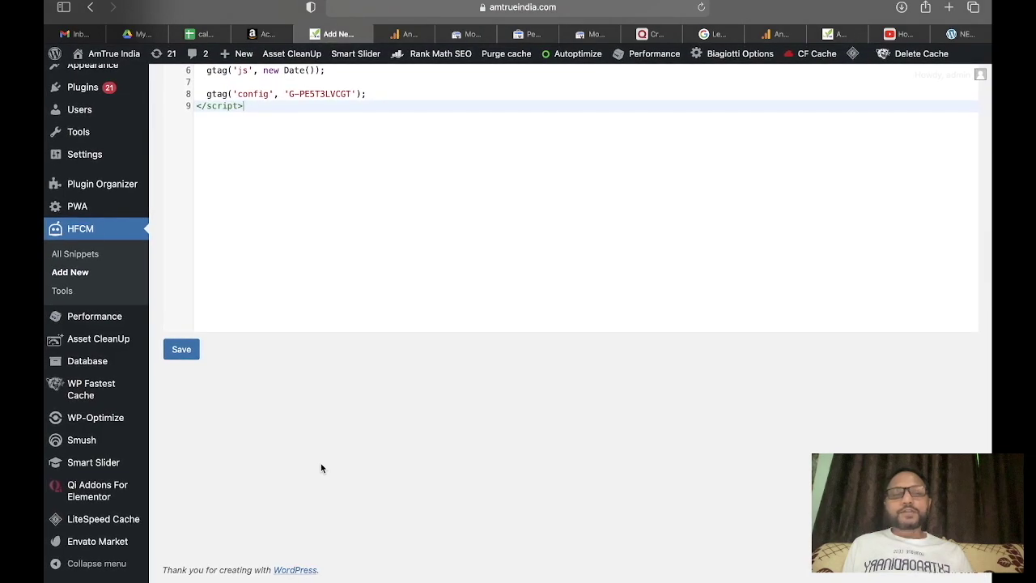
key("super+shift+backslash")
left_click(191, 353)
left_click(182, 352)
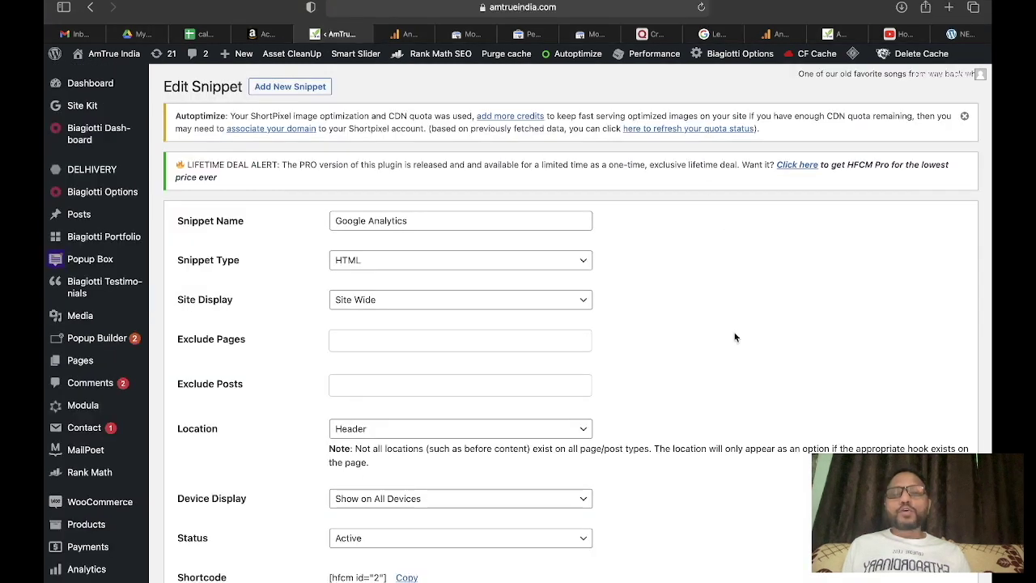
- Return to Google Analytics, close the installation instructions, and read the data collection notice in the web stream's details
left_click(771, 34)
scroll(694, 363, "up", 5)
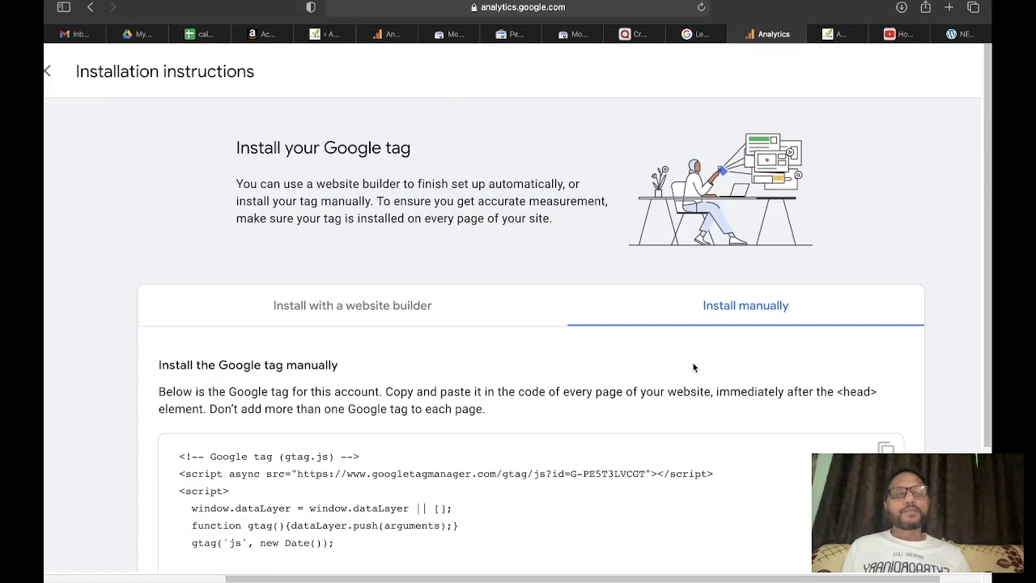
key("Escape")
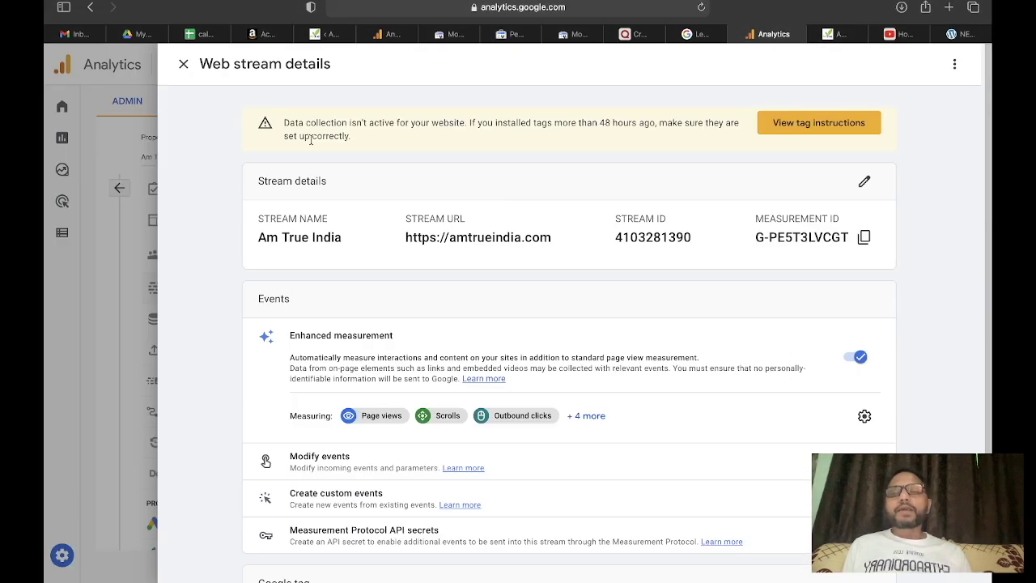
scroll(324, 141, "up", 5, "ctrl")
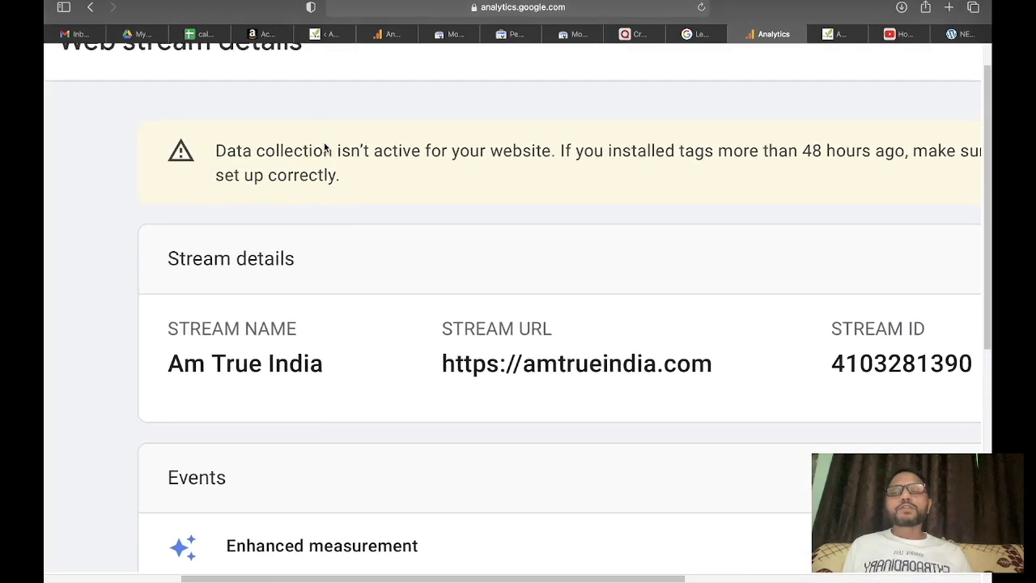
scroll(324, 143, "right", 2)
scroll(323, 143, "right", 2)
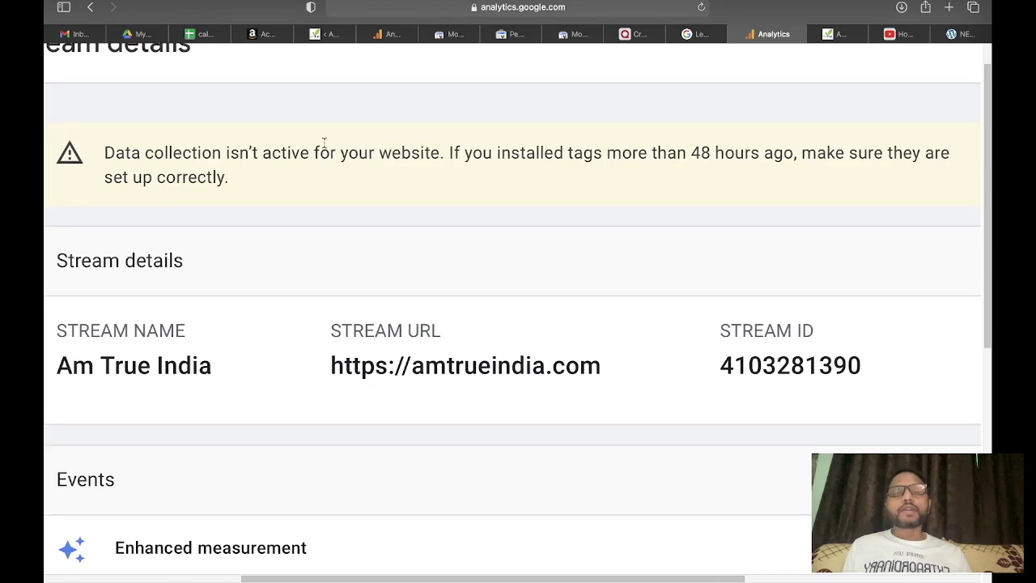
scroll(591, 200, "left", 1)
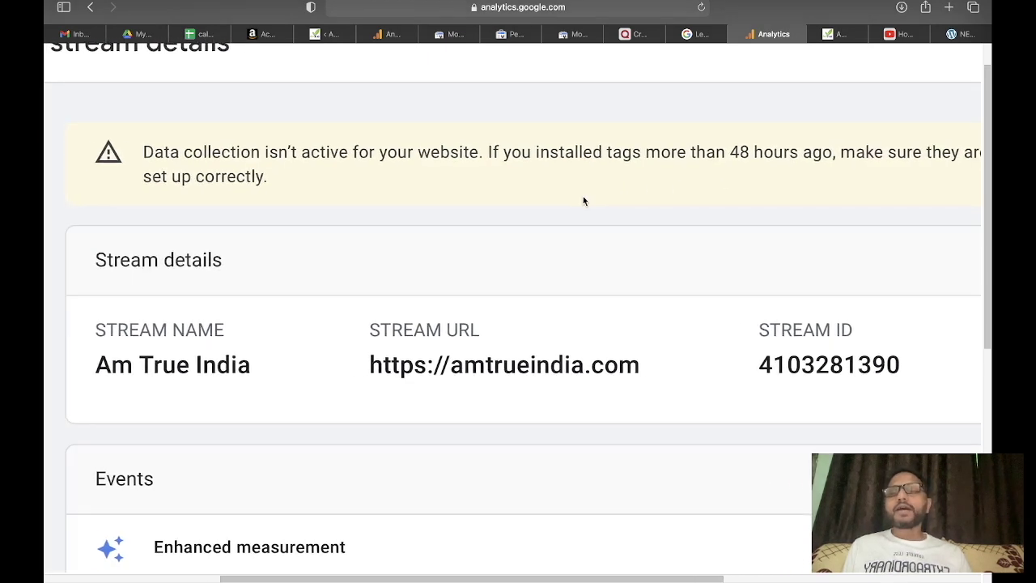
scroll(583, 201, "down", 5, "ctrl")
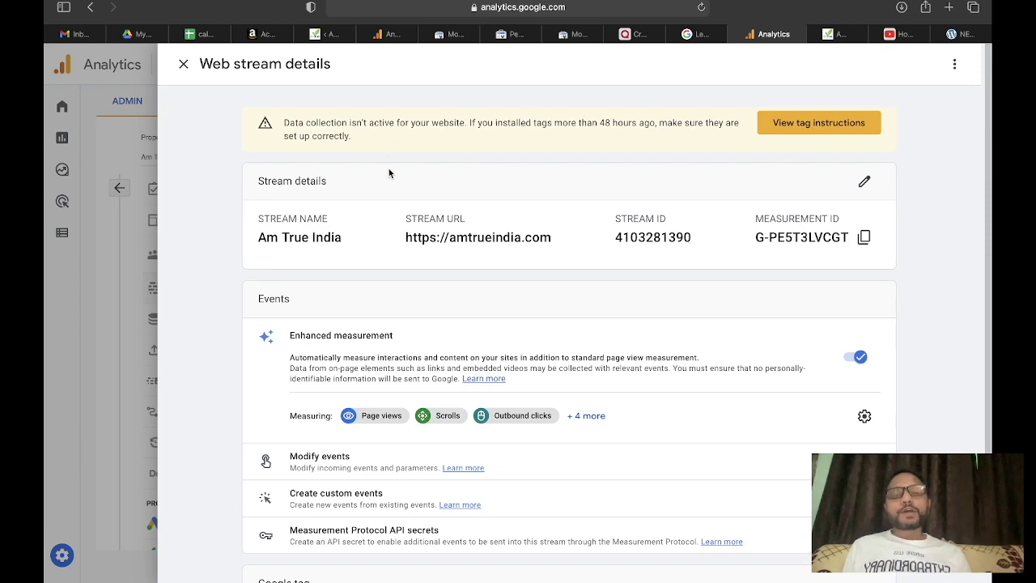
- Check the Google tag section of the web stream's details for its tag status
scroll(389, 157, "down", 3)
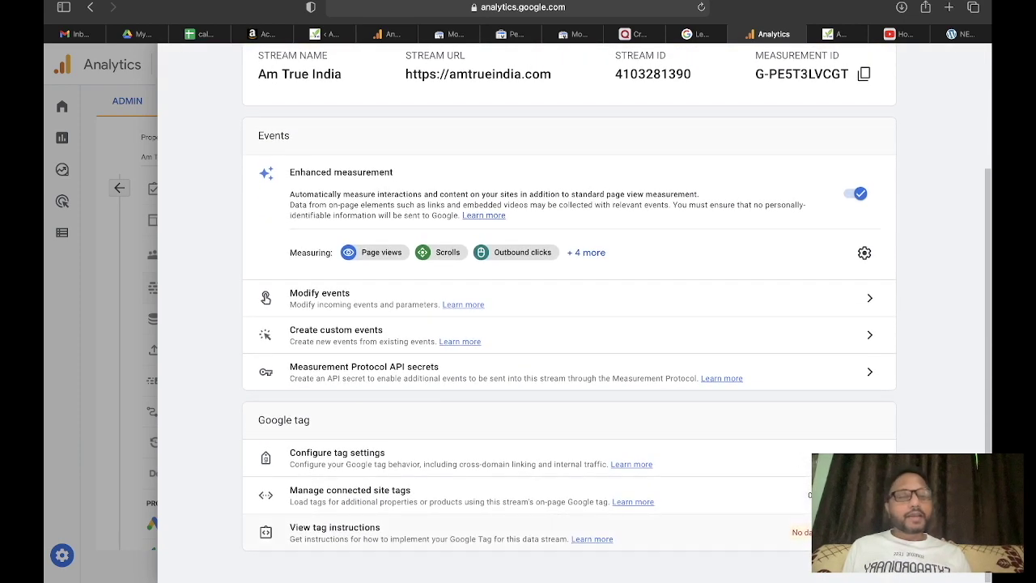
scroll(833, 561, "up", 5, "ctrl")
scroll(833, 560, "down", 5, "ctrl")
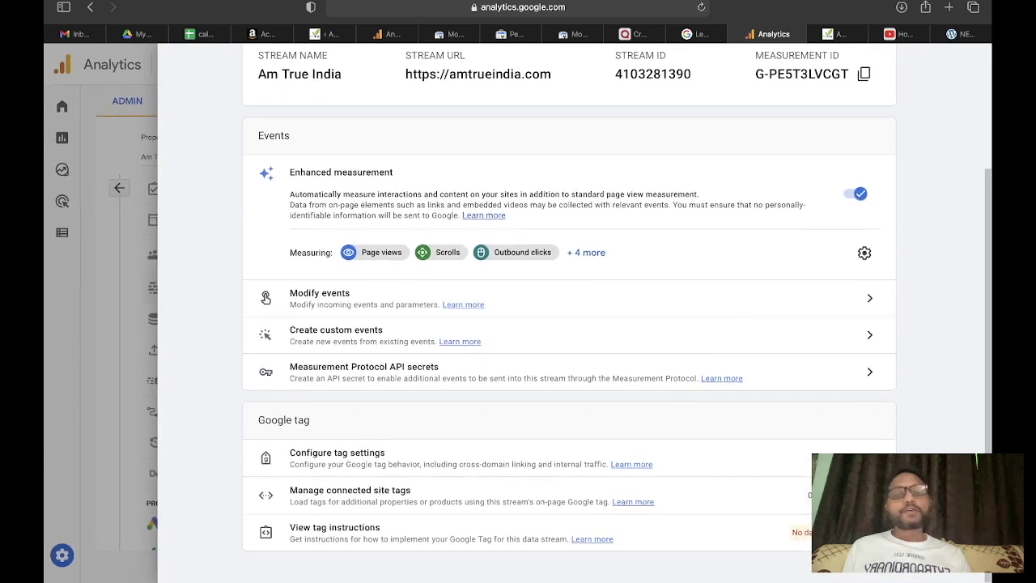
scroll(438, 260, "up", 5)
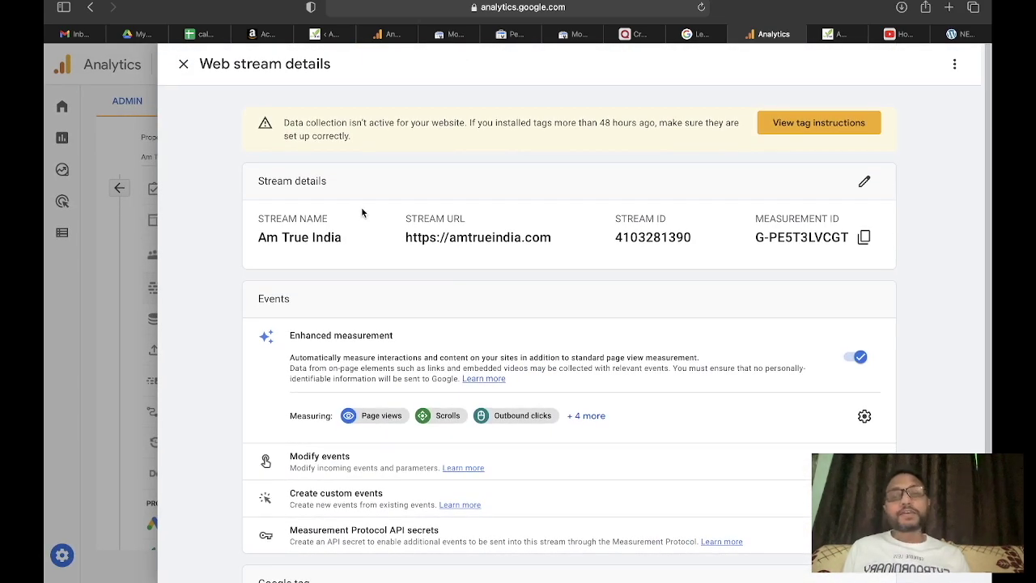
- Close the web stream's details and check the Am True India stream's data status in the Data Streams list
left_click(181, 64)
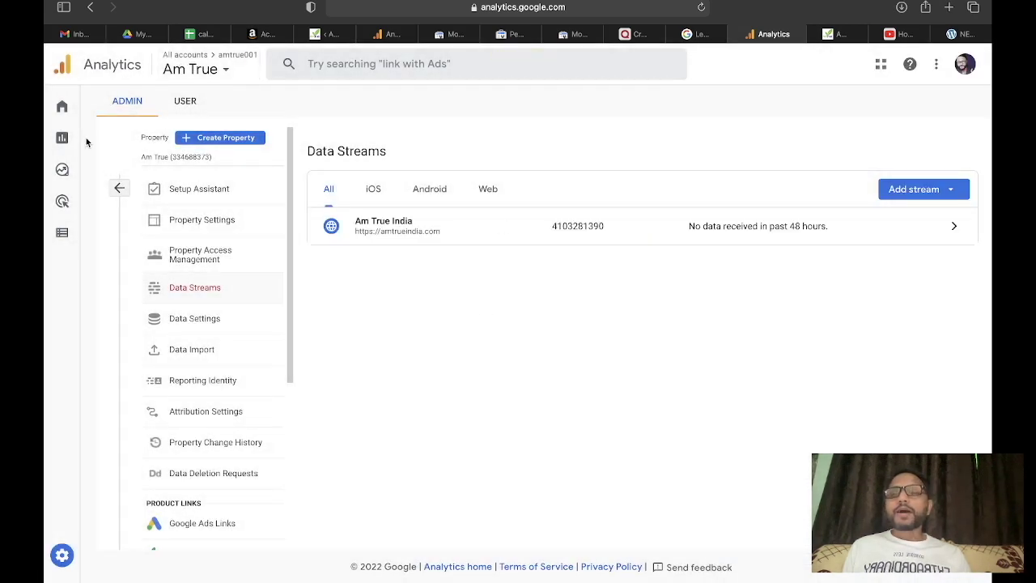
scroll(841, 216, "up", 5)
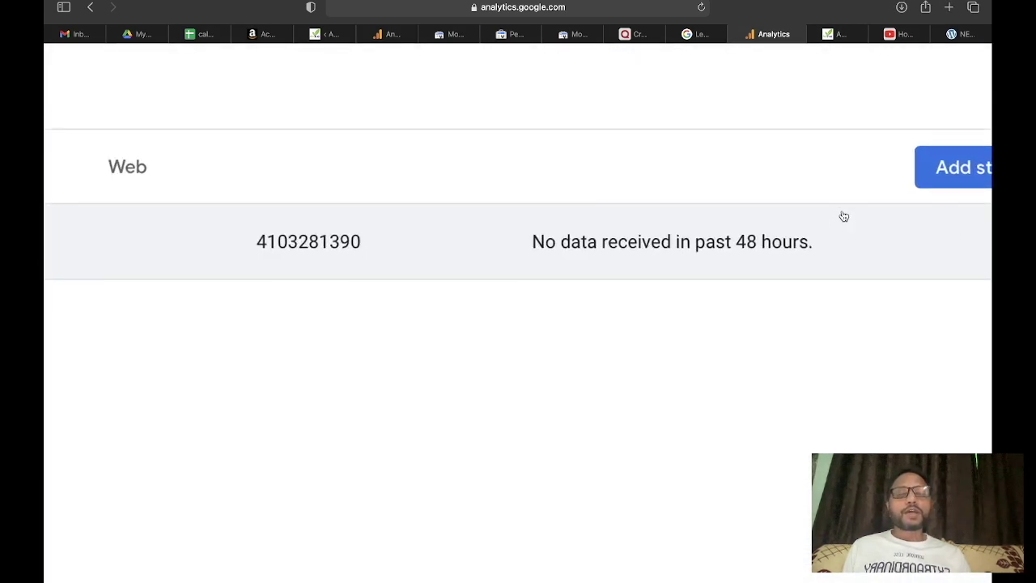
scroll(842, 216, "down", 5)
- Open the Am True property's Home page and read its data collection notice and the Measurement ID to use
mouse_move(46, 148)
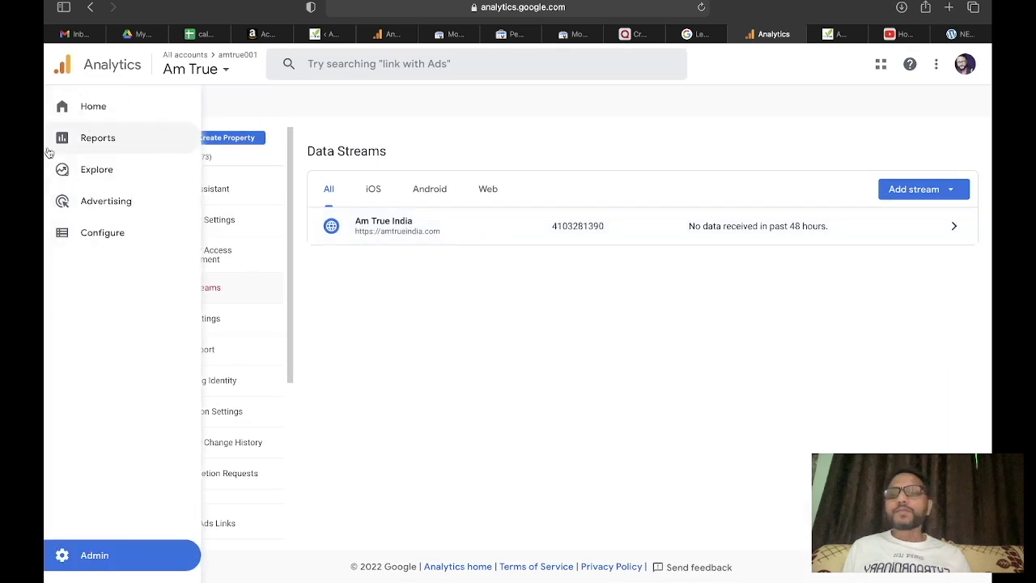
left_click(90, 111)
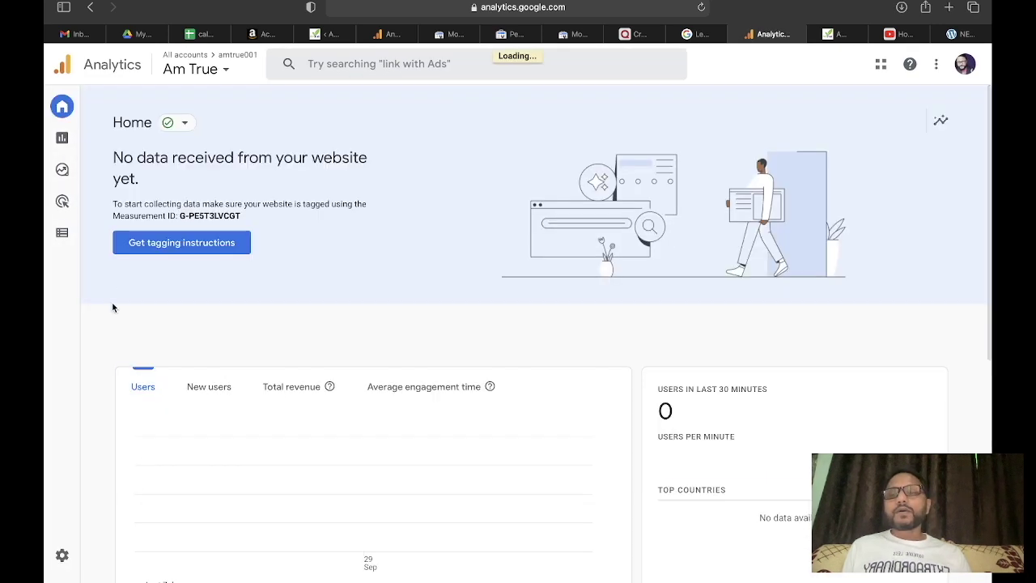
scroll(118, 271, "up", 5)
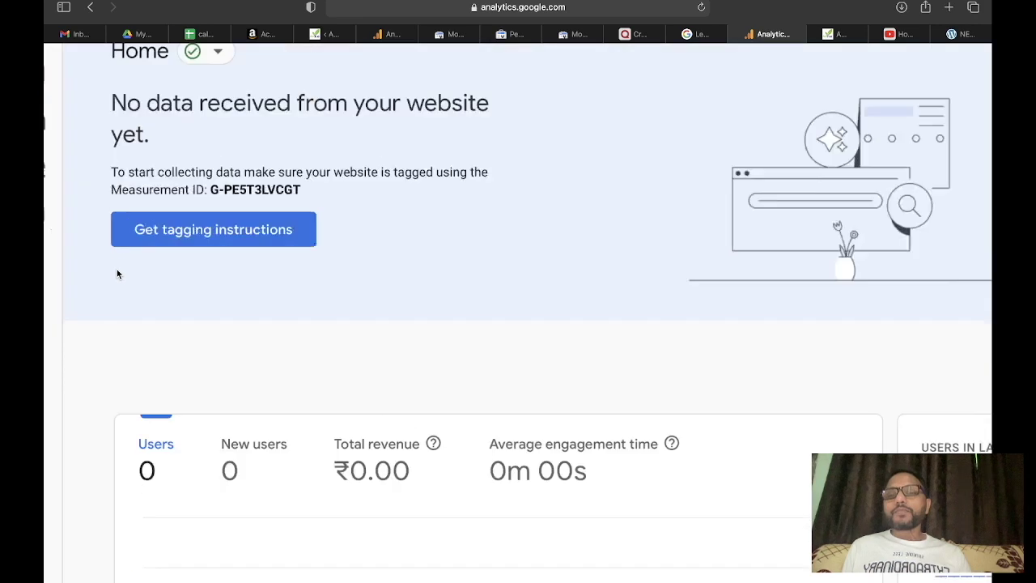
scroll(117, 274, "down", 5)
scroll(105, 222, "up", 5)
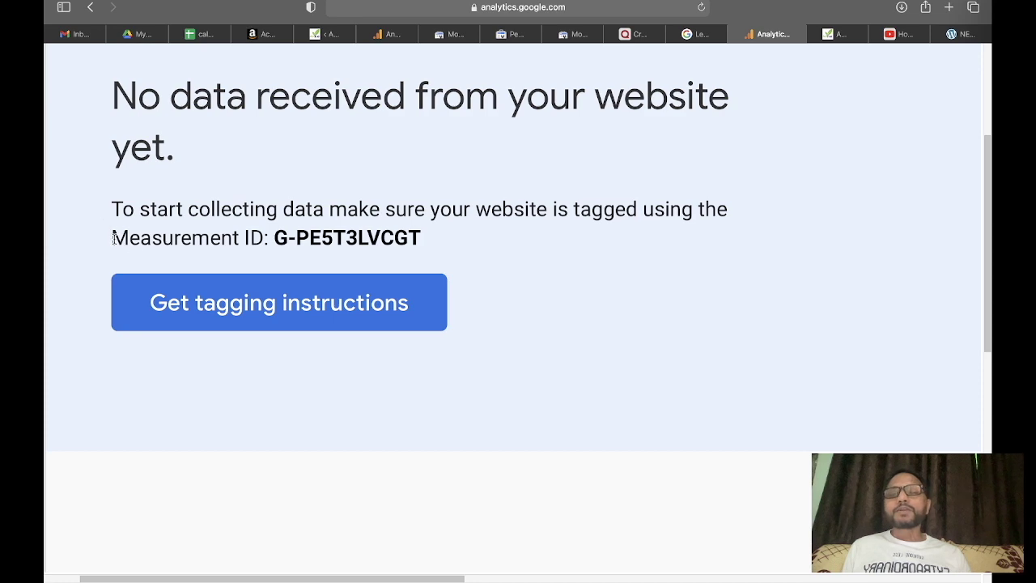
- Review the Home page's overview metrics and the Users in last 30 minutes card for any recorded visits
scroll(269, 243, "down", 5)
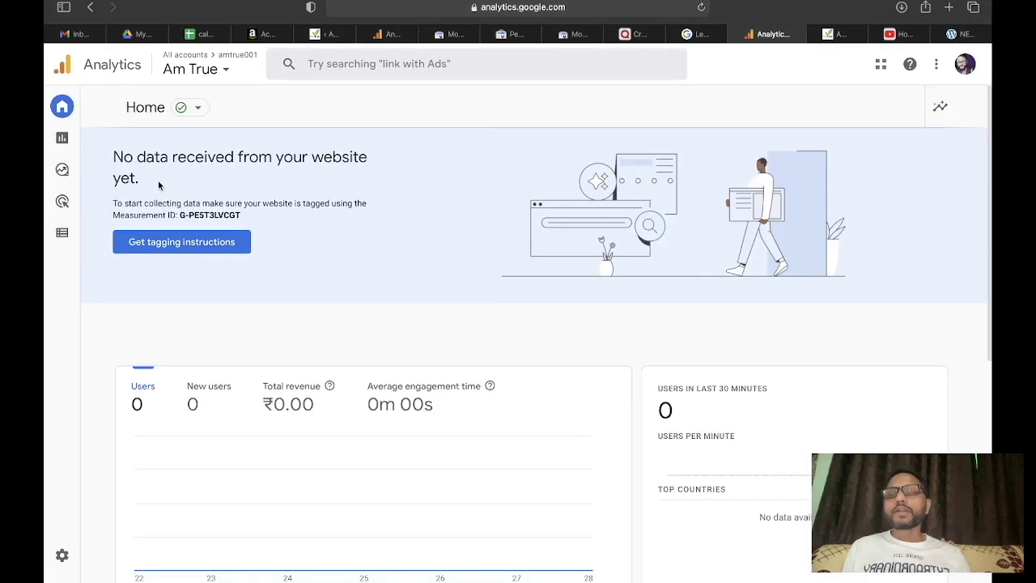
scroll(207, 320, "down", 5)
scroll(208, 320, "up", 3)
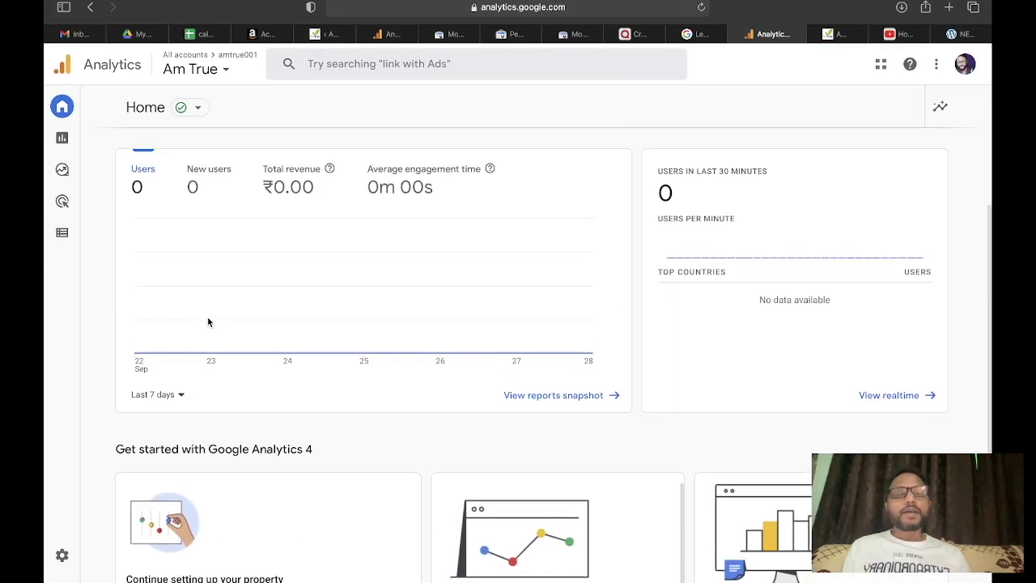
scroll(779, 217, "up", 5)
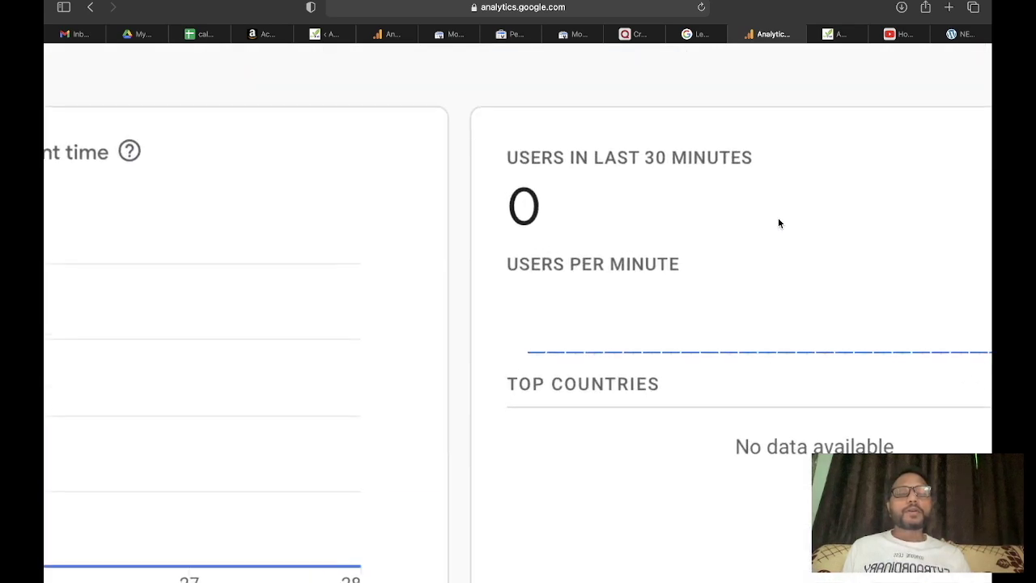
scroll(573, 269, "down", 5)
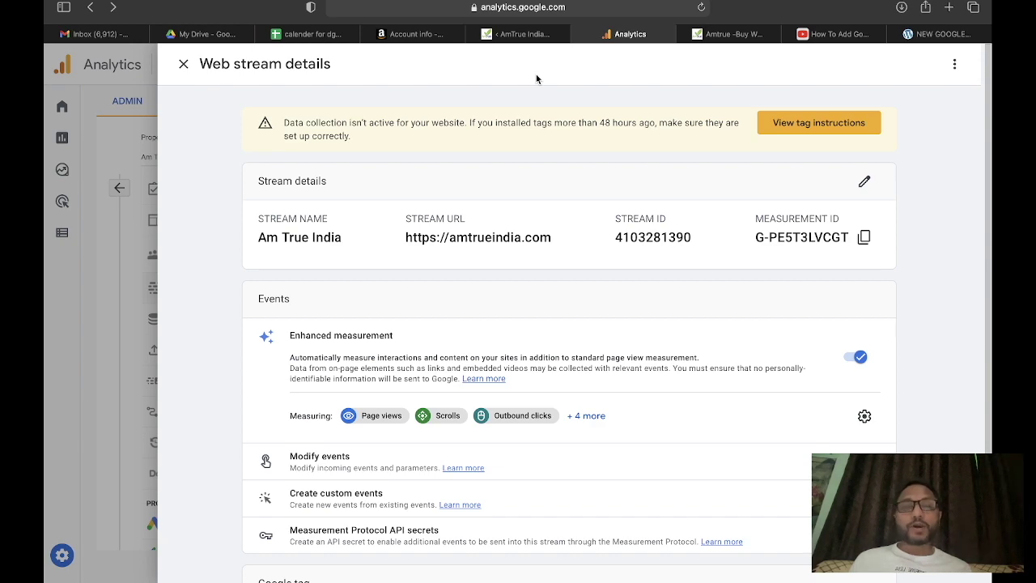
- Review the Am True India web stream's details and its Google tag section for the data collection status
scroll(477, 343, "down", 4)
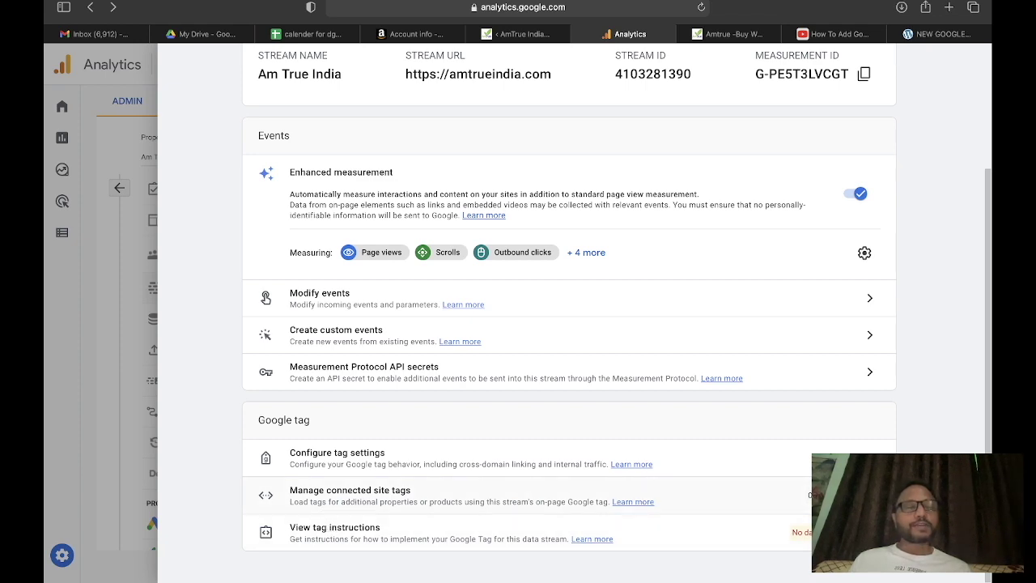
scroll(859, 506, "up", 5)
scroll(859, 505, "down", 5)
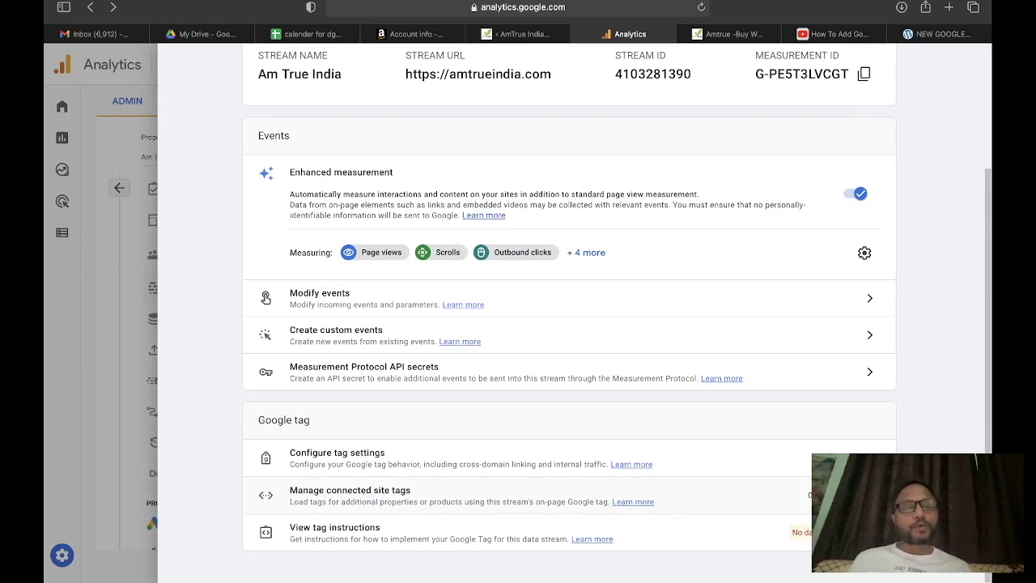
- Open the property's Home page and compare its realtime users card against a visit to the amtrueindia.com site
left_click(73, 114)
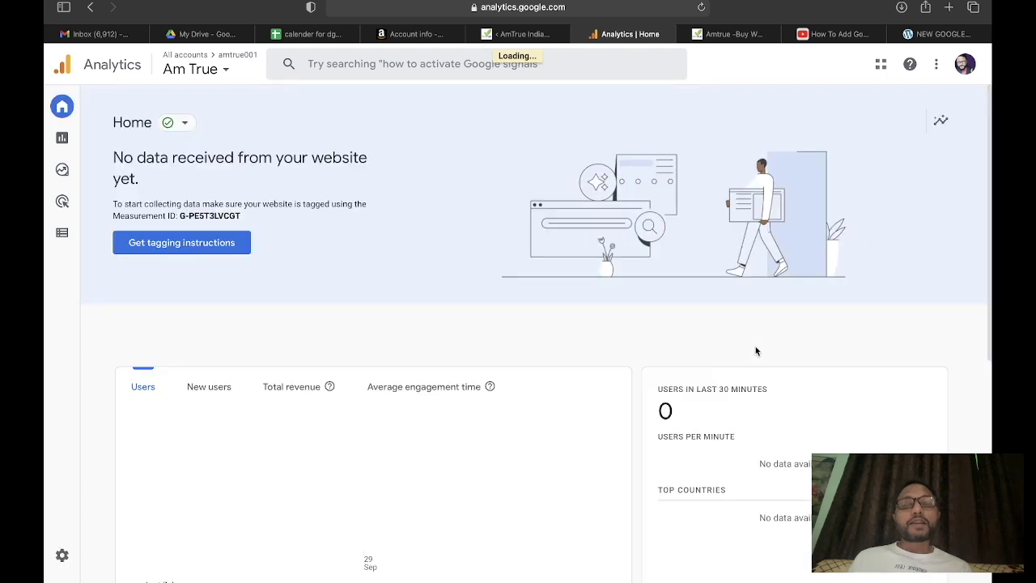
scroll(789, 463, "down", 5)
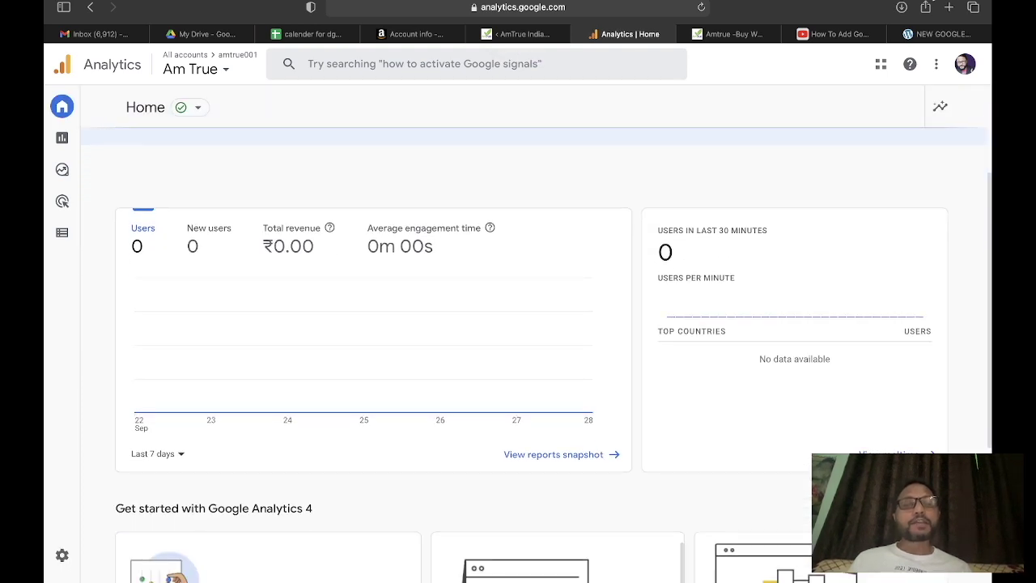
left_click(753, 36)
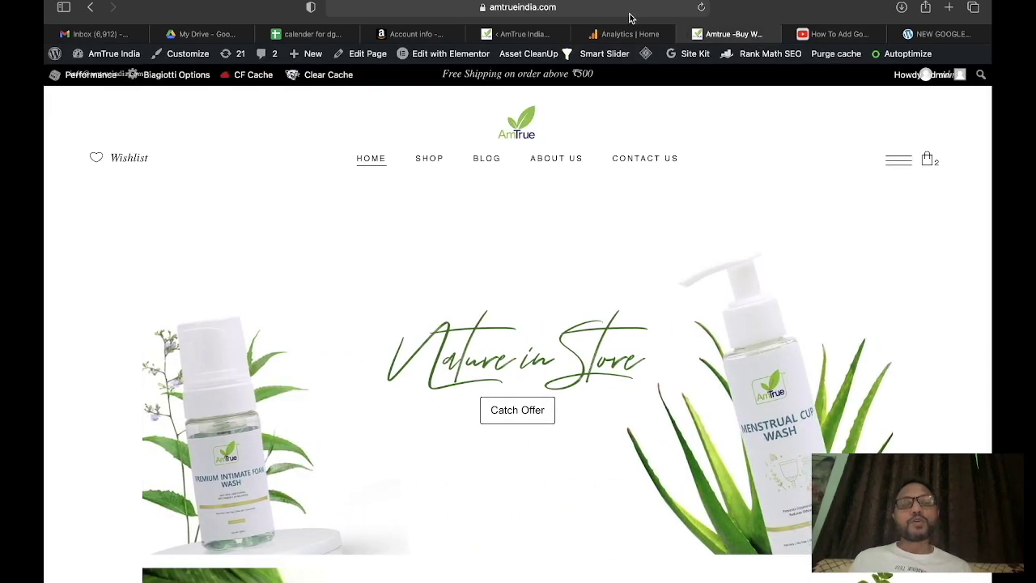
left_click(628, 35)
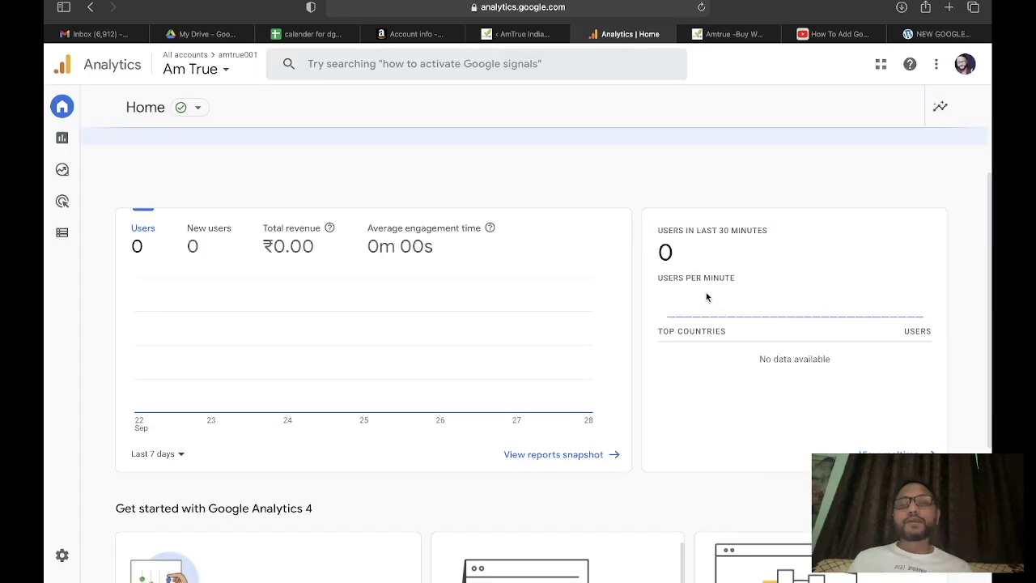
- Go back to the Am True India web stream's details and copy its Measurement ID
left_click(94, 12)
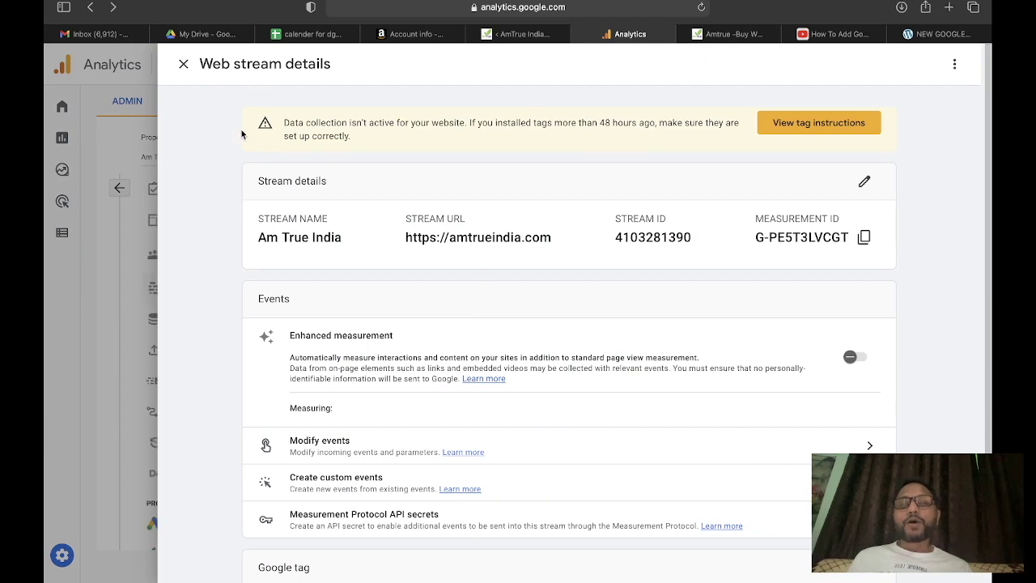
scroll(452, 411, "down", 4)
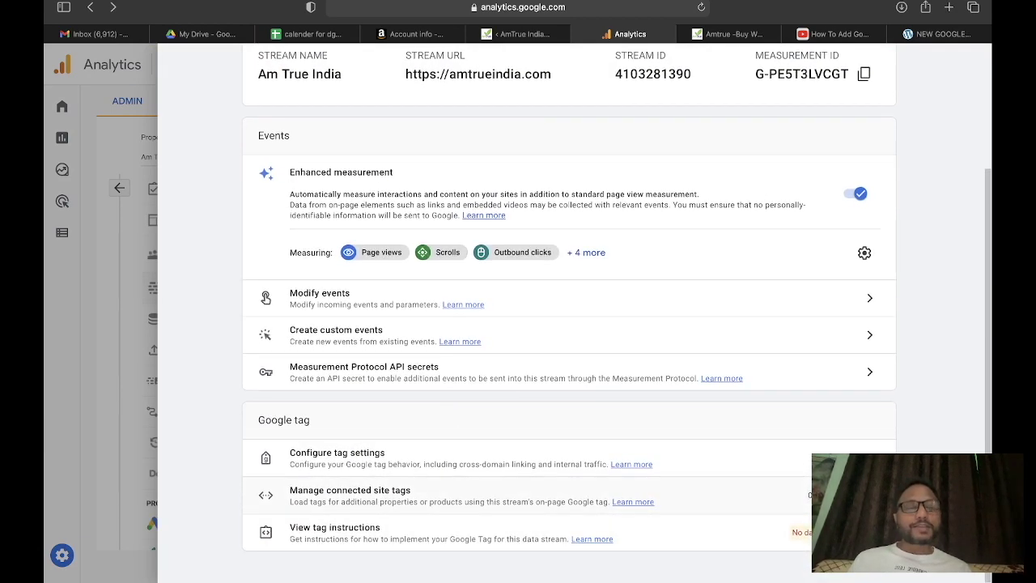
scroll(810, 215, "up", 3)
scroll(809, 216, "up", 5)
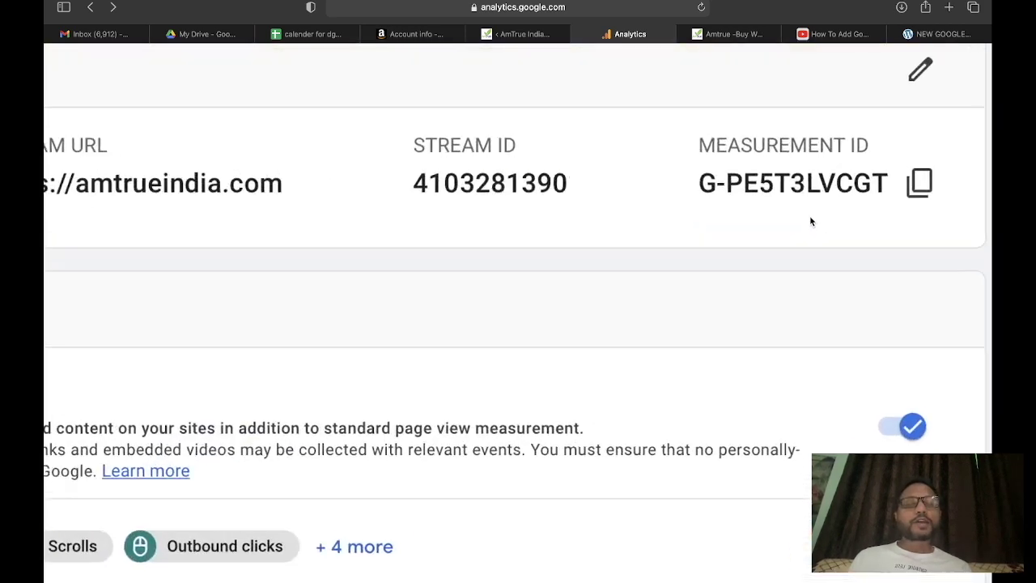
scroll(810, 216, "right", 1)
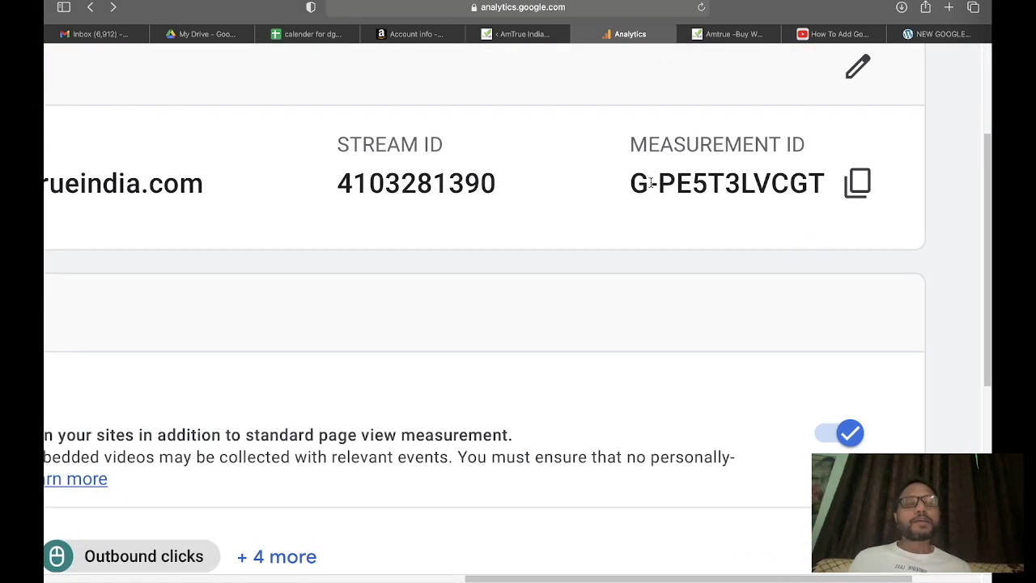
left_click_drag(630, 185, 838, 189)
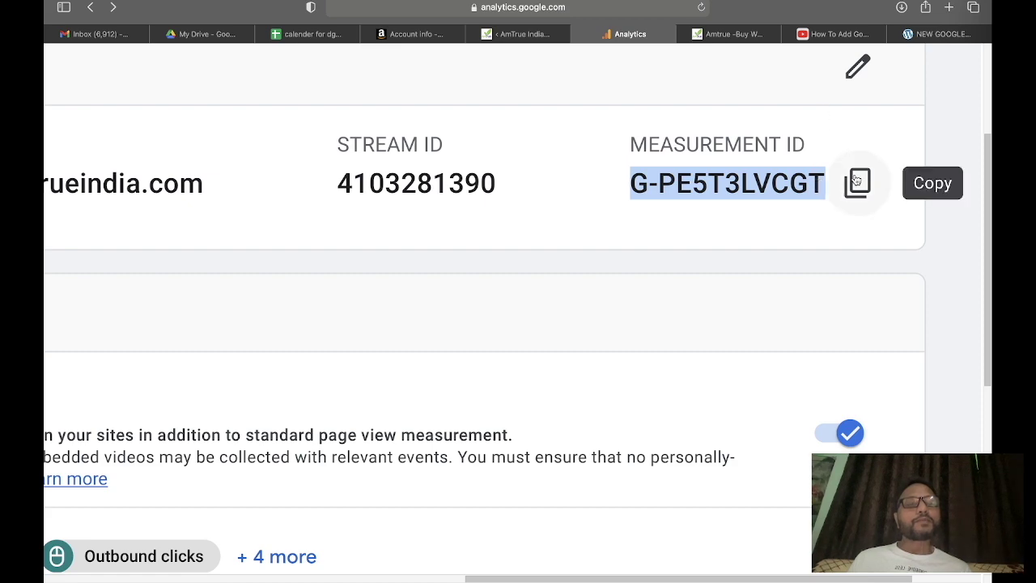
left_click(858, 183)
key("super+0")
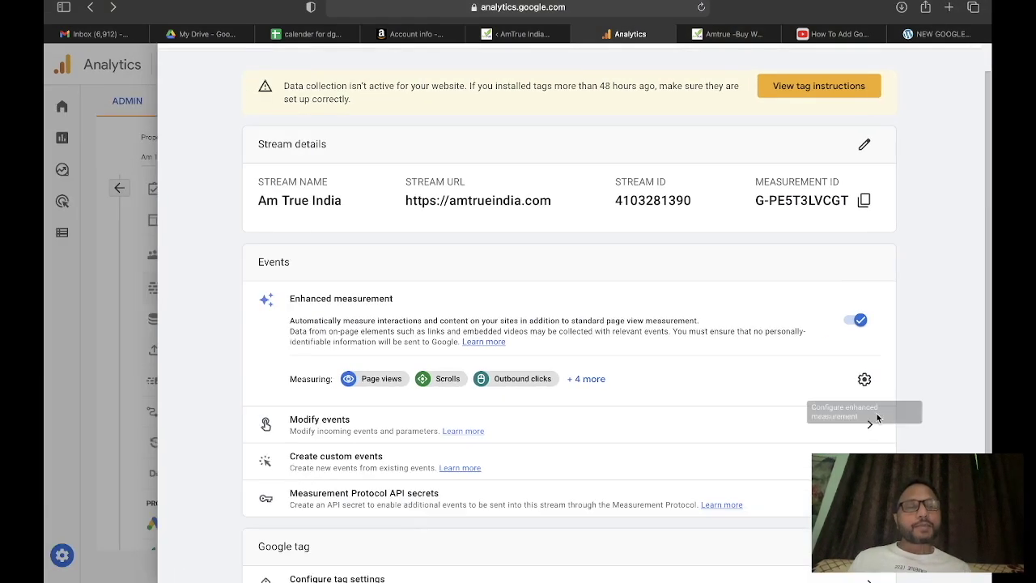
- Connect the site tag G-PE5T3LVCGT to the web stream with the nickname Am True India
scroll(374, 491, "down", 3)
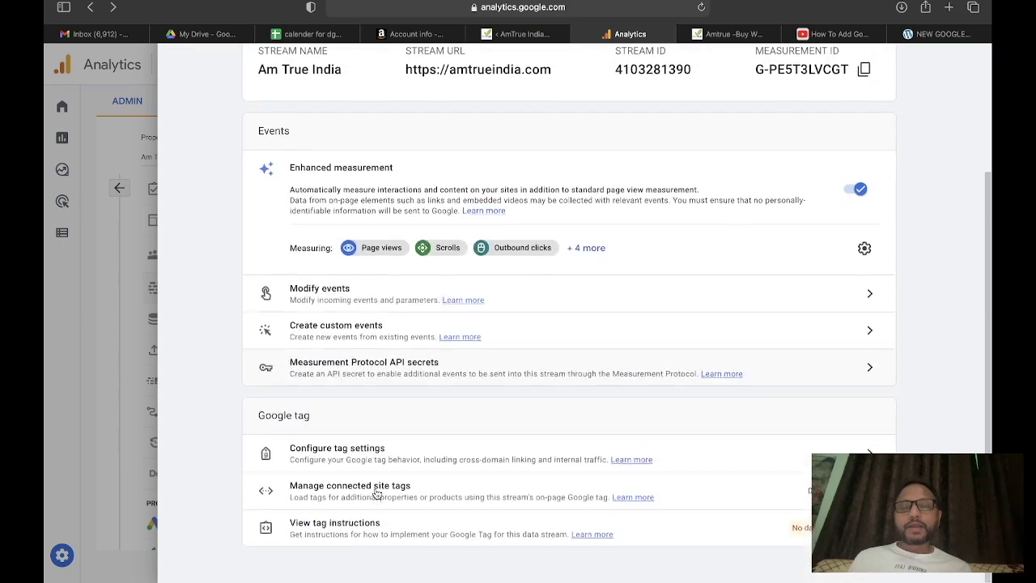
key("super+equal")
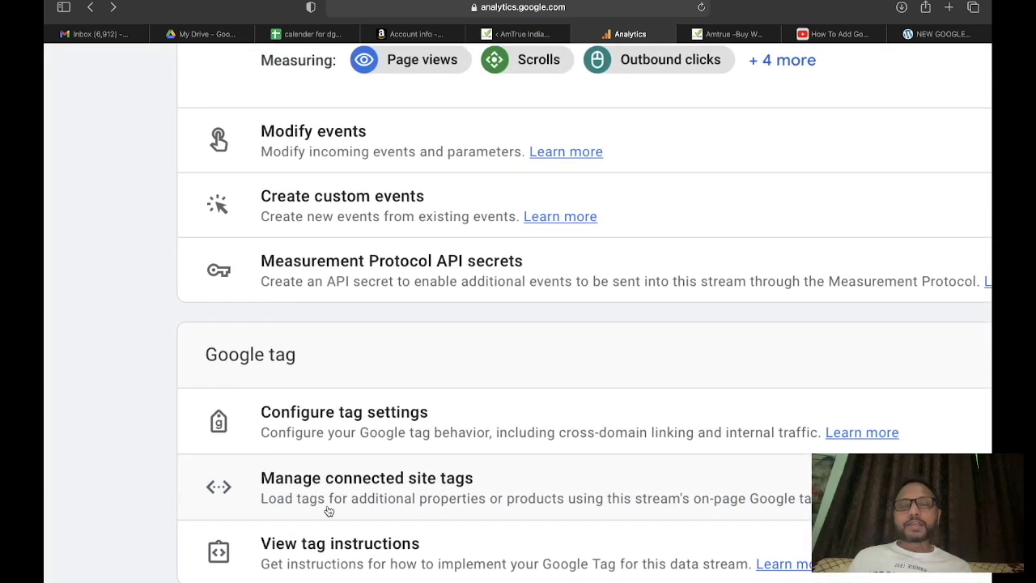
key("super+0")
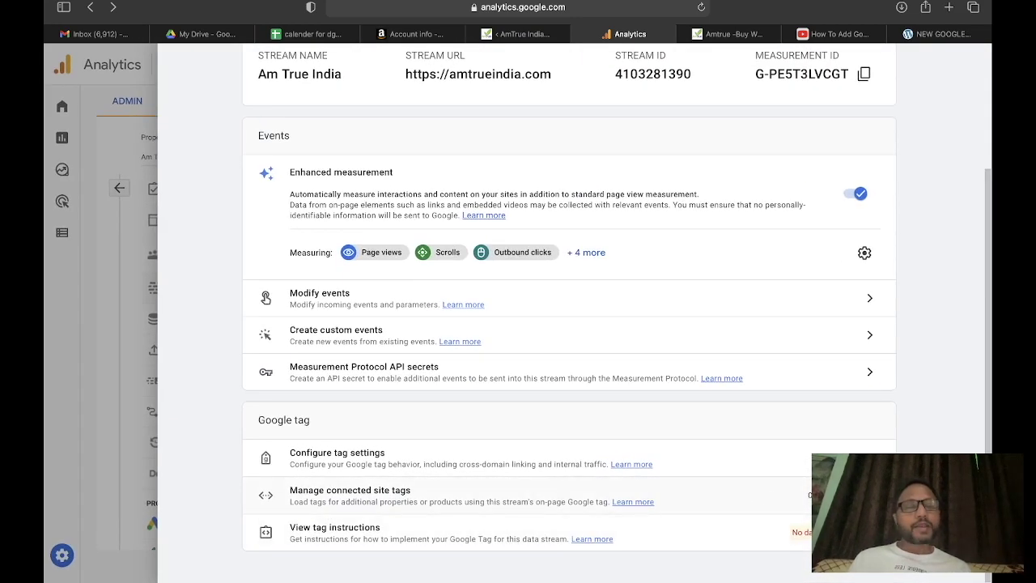
left_click(349, 494)
left_click(327, 190)
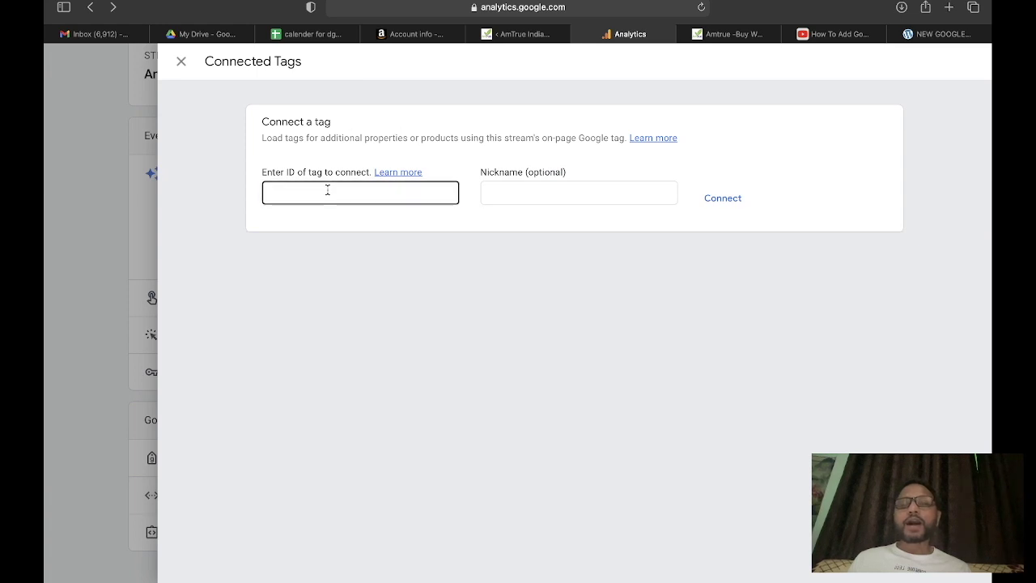
key("super+v")
left_click(646, 188)
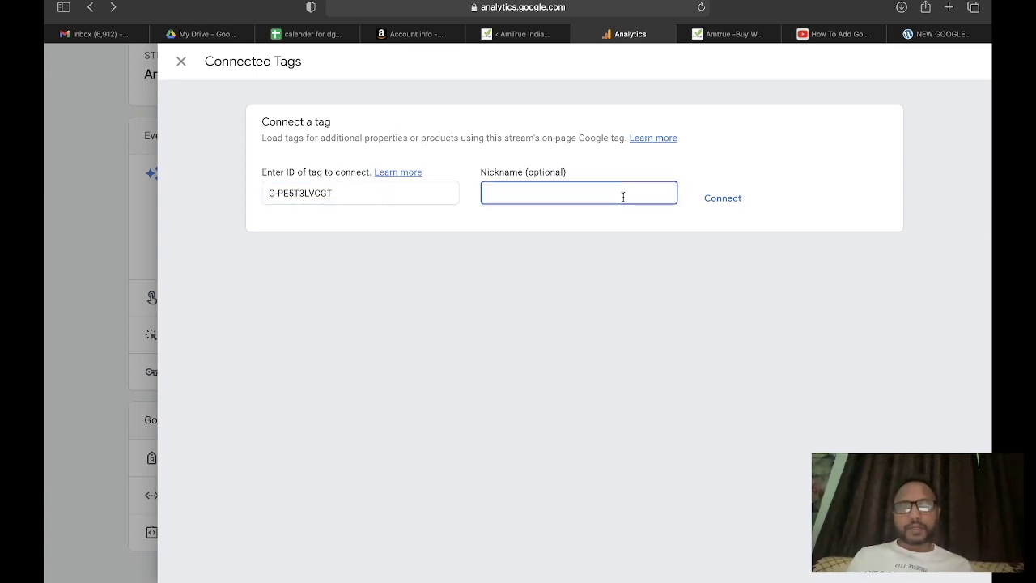
type("T")
key("super+v")
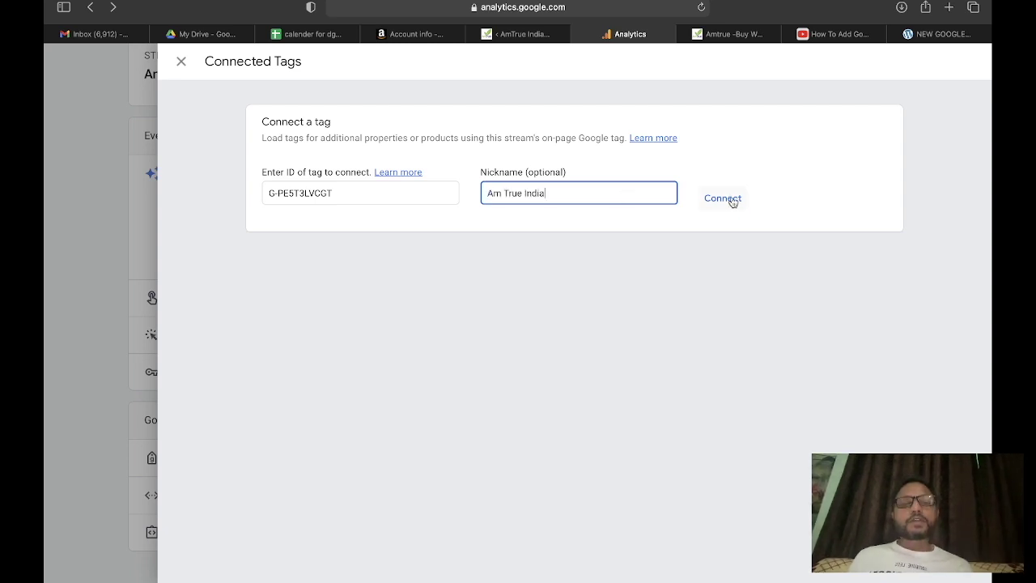
left_click(723, 198)
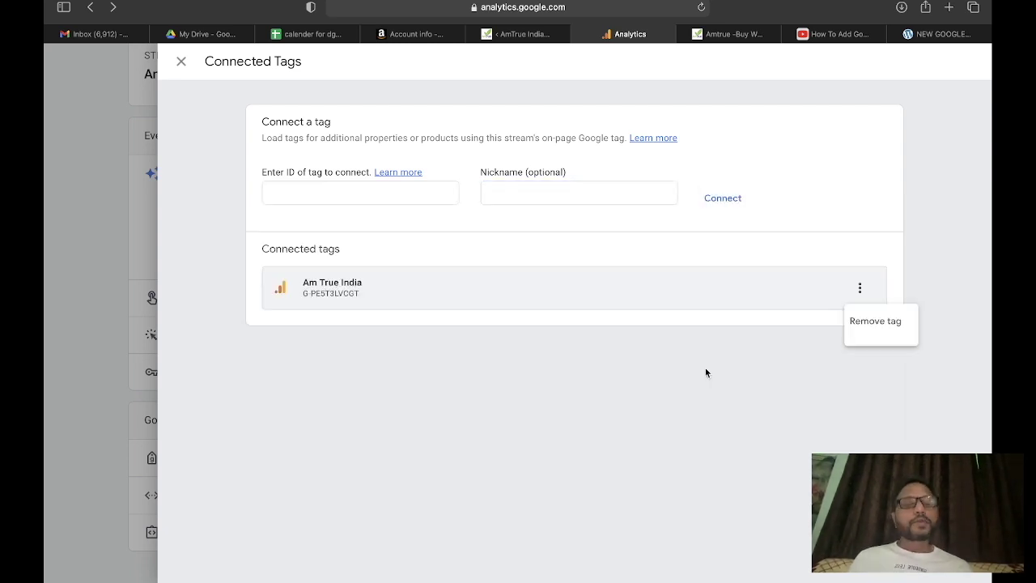
- Close the connected tags, reload the web stream's details, and recheck the data collection notice and Google tag status
left_click(179, 64)
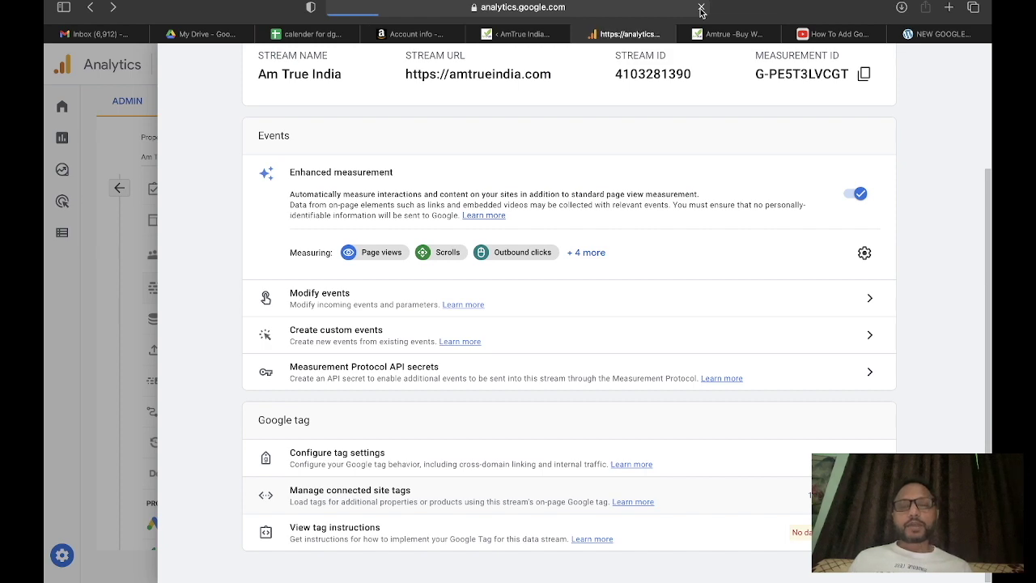
left_click(701, 11)
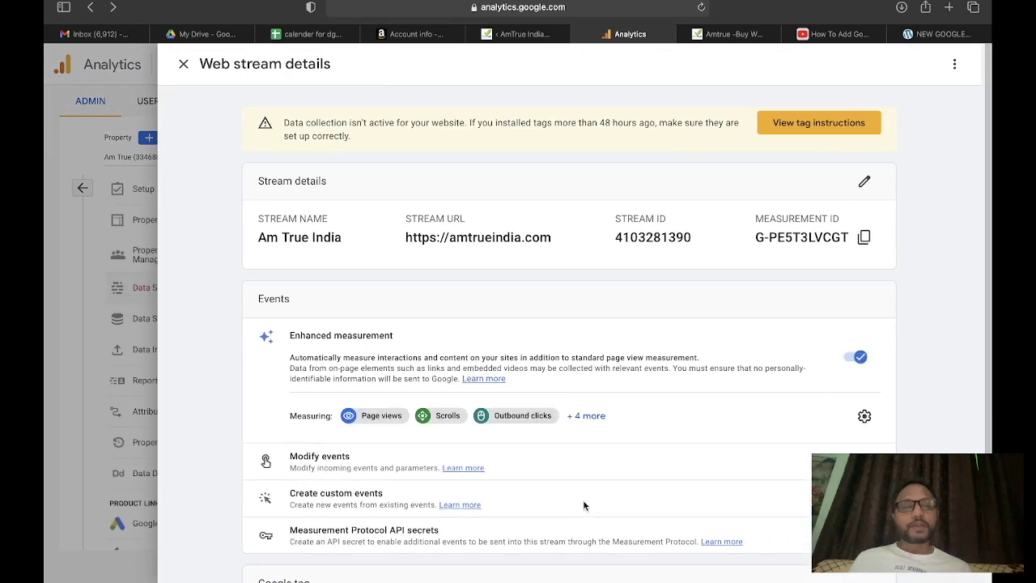
scroll(614, 533, "down", 3)
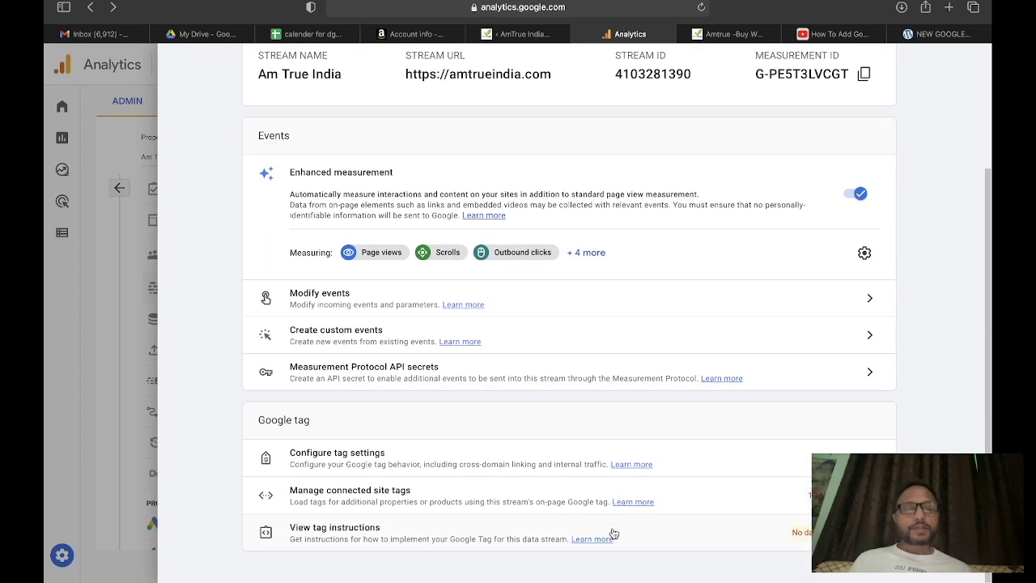
scroll(825, 506, "up", 3)
scroll(825, 505, "down", 3)
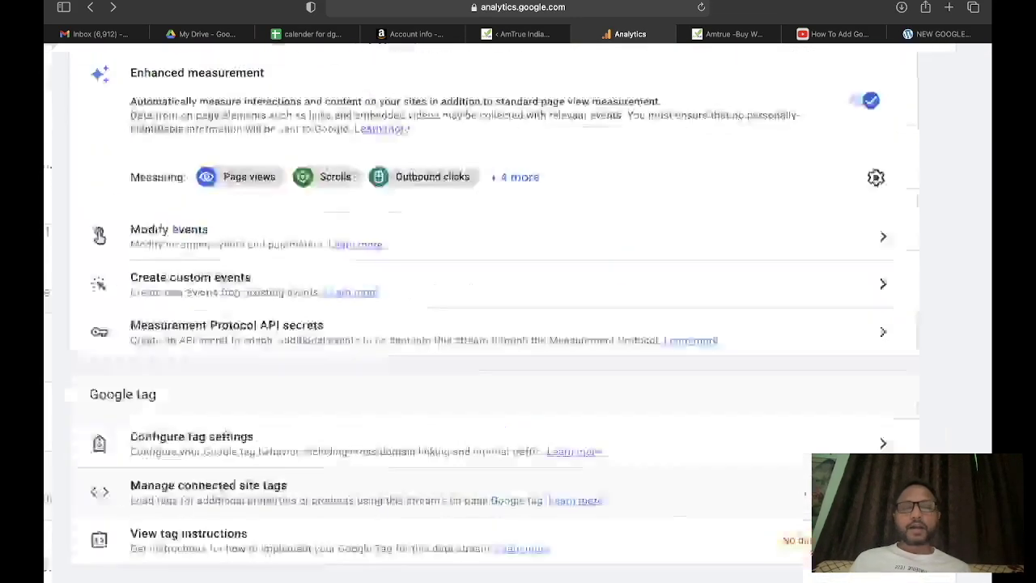
scroll(237, 164, "up", 4)
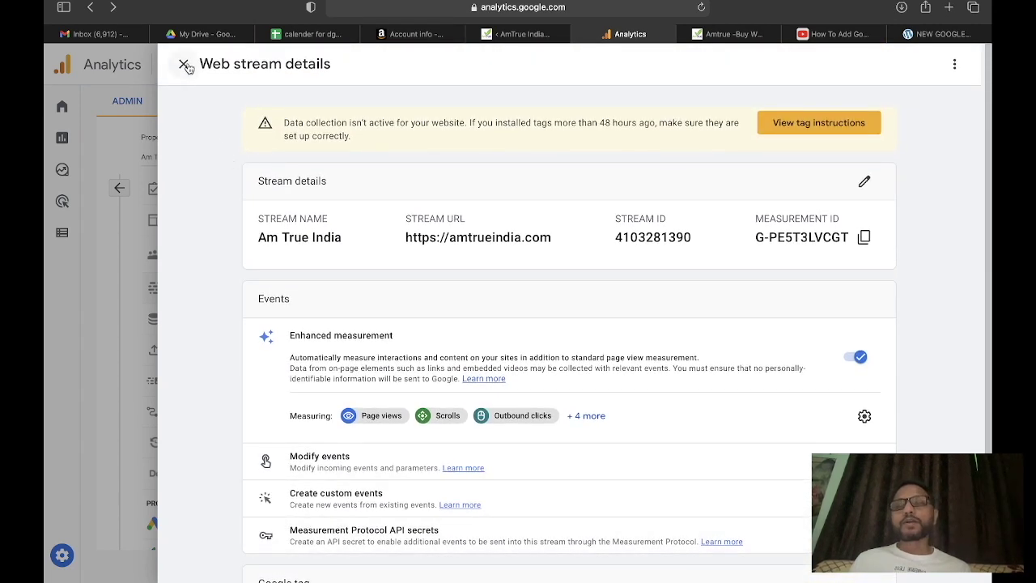
- Open the property's Home page, reload the amtrueindia.com site, and check the Users in last 30 minutes card for the visit
left_click(184, 64)
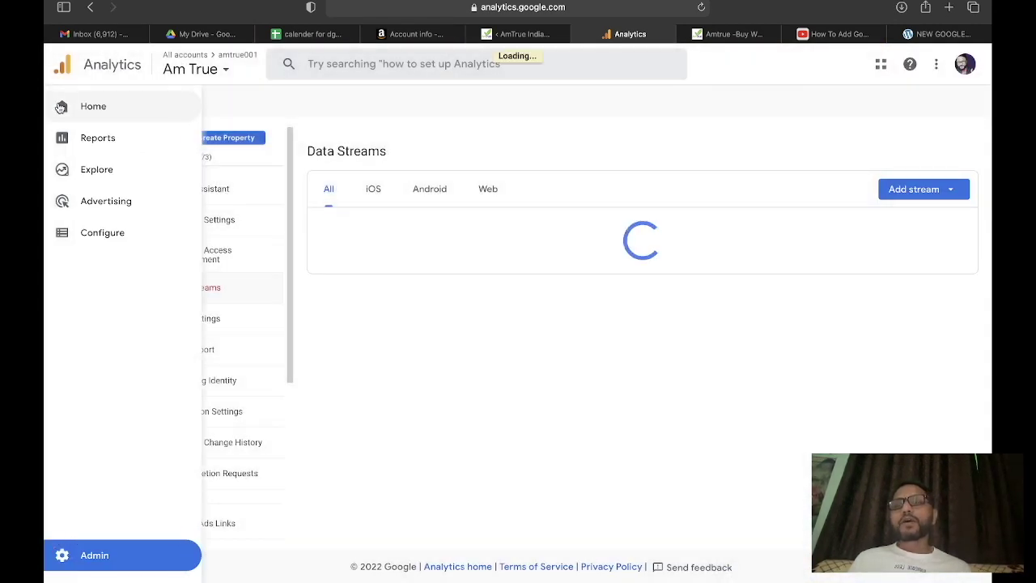
left_click(61, 108)
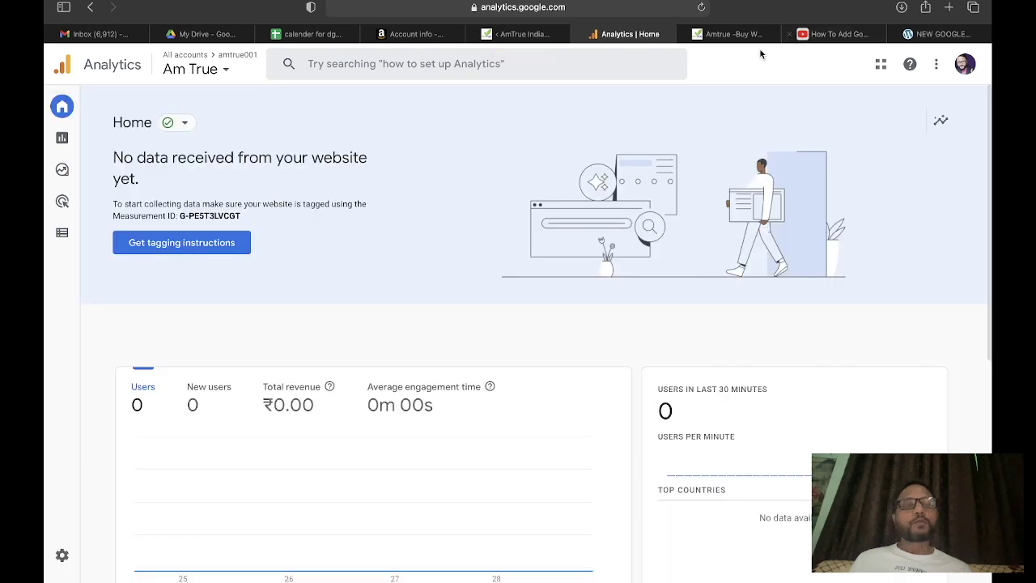
left_click(730, 35)
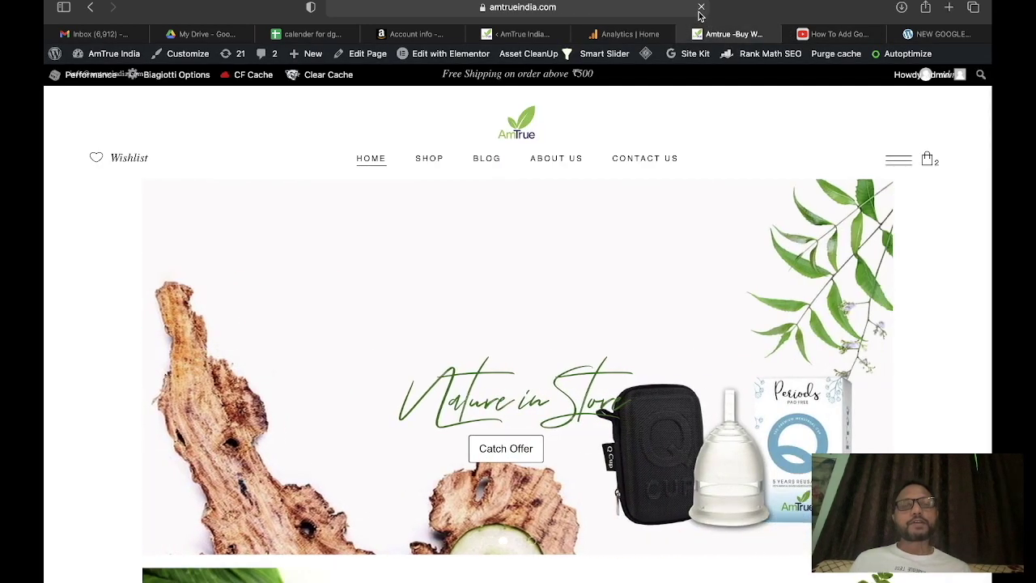
left_click(626, 35)
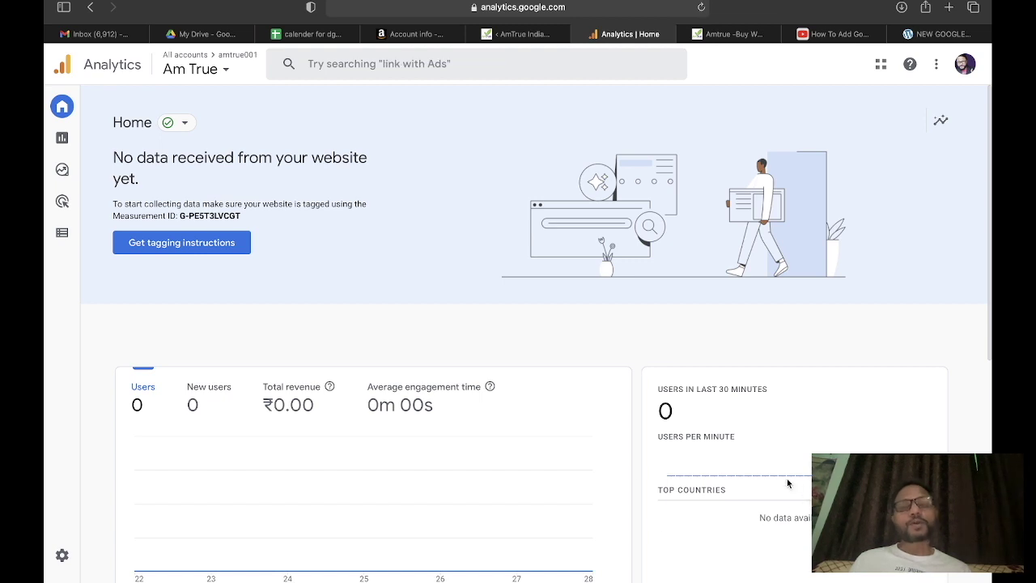
scroll(549, 465, "down", 3)
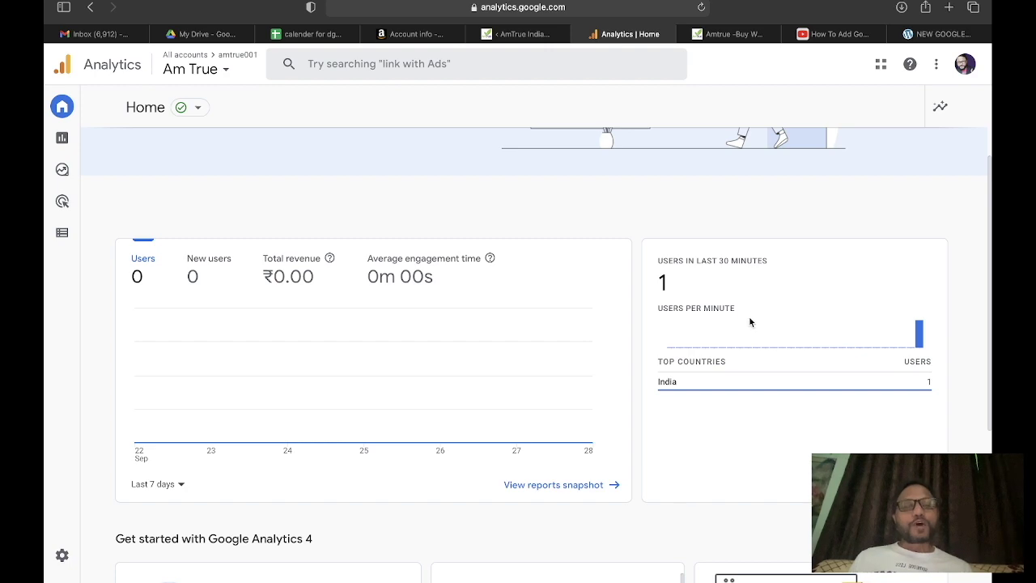
scroll(727, 272, "up", 3)
scroll(726, 272, "down", 3)
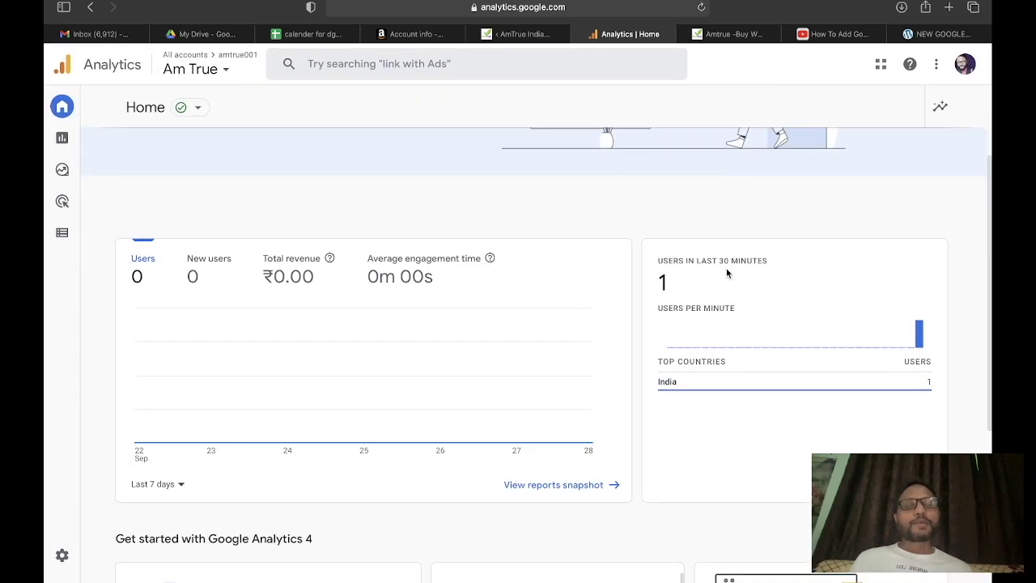
- Revisit the amtrueindia.com home page and recheck the data collection notice and Users in last 30 minutes card in Analytics
left_click(726, 34)
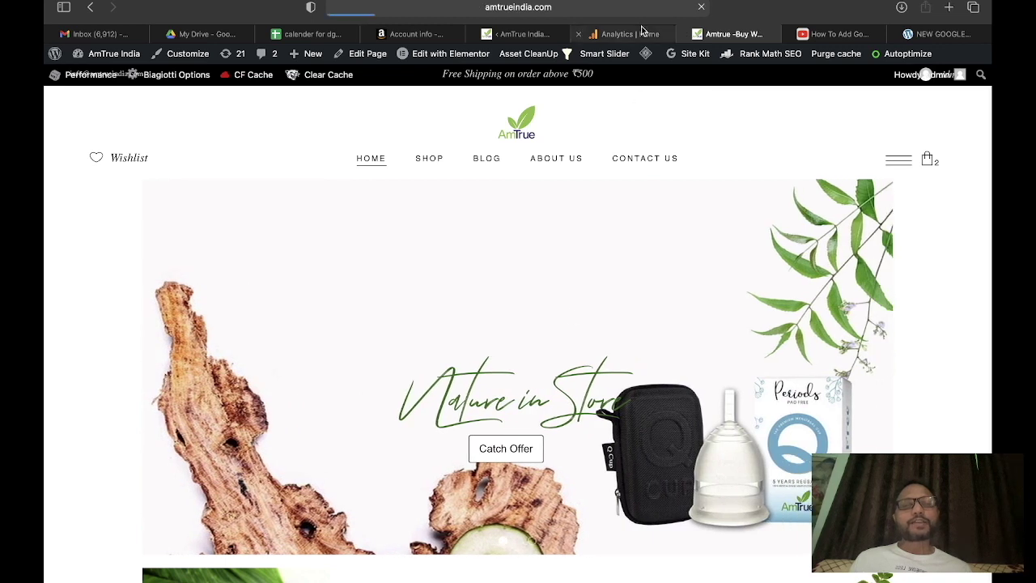
left_click(642, 34)
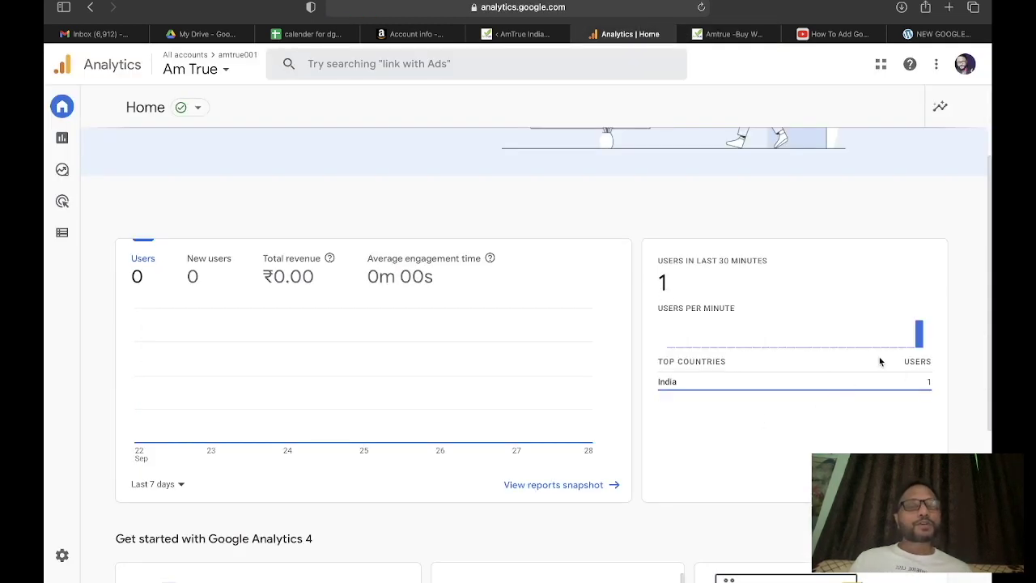
scroll(701, 312, "down", 3)
scroll(684, 306, "up", 2)
mouse_move(662, 290)
scroll(676, 285, "up", 3)
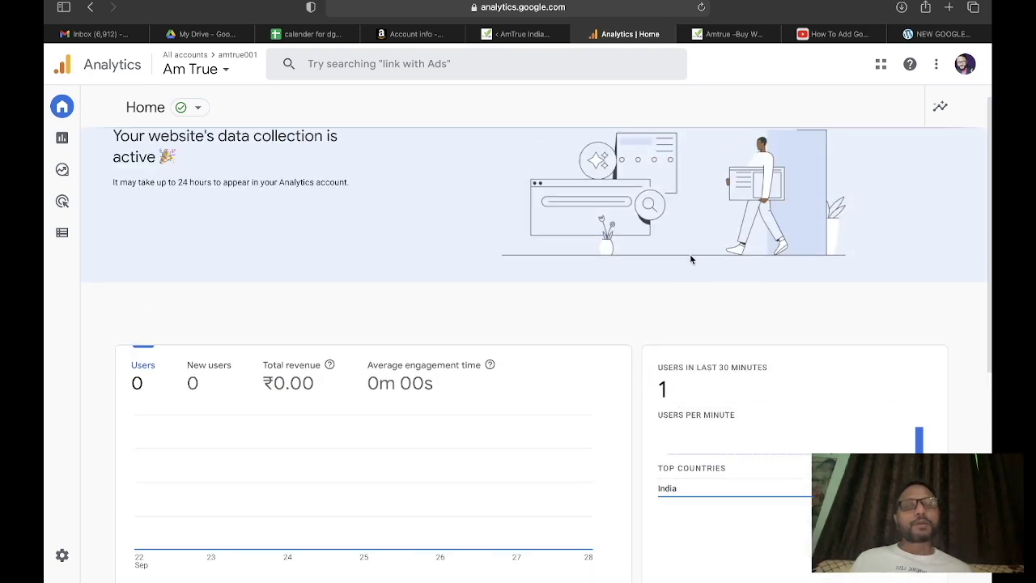
- Browse the Shop page of amtrueindia.com and check the users-per-minute chart on the Analytics Home page
left_click(719, 50)
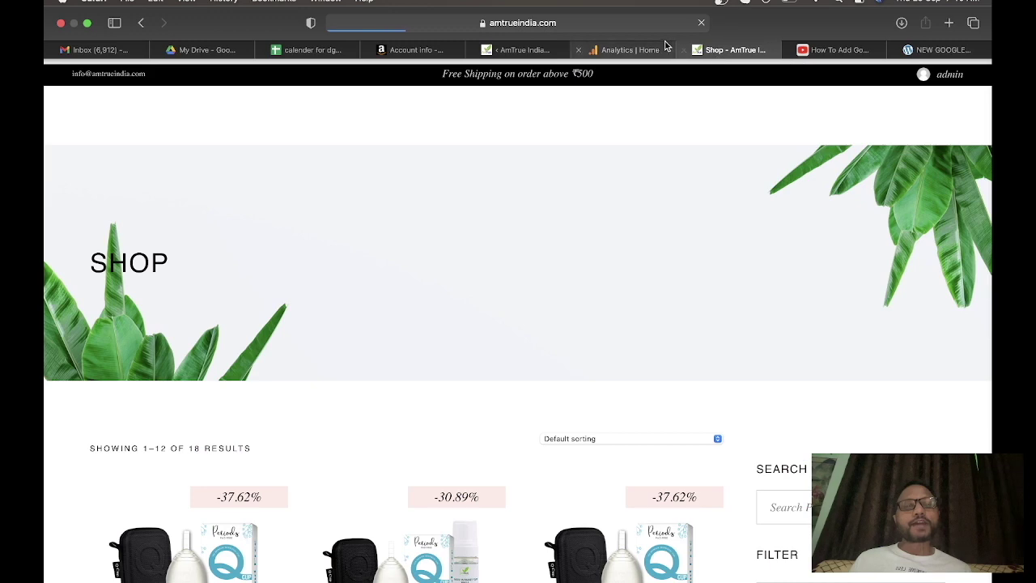
scroll(609, 246, "down", 5)
scroll(609, 246, "up", 6)
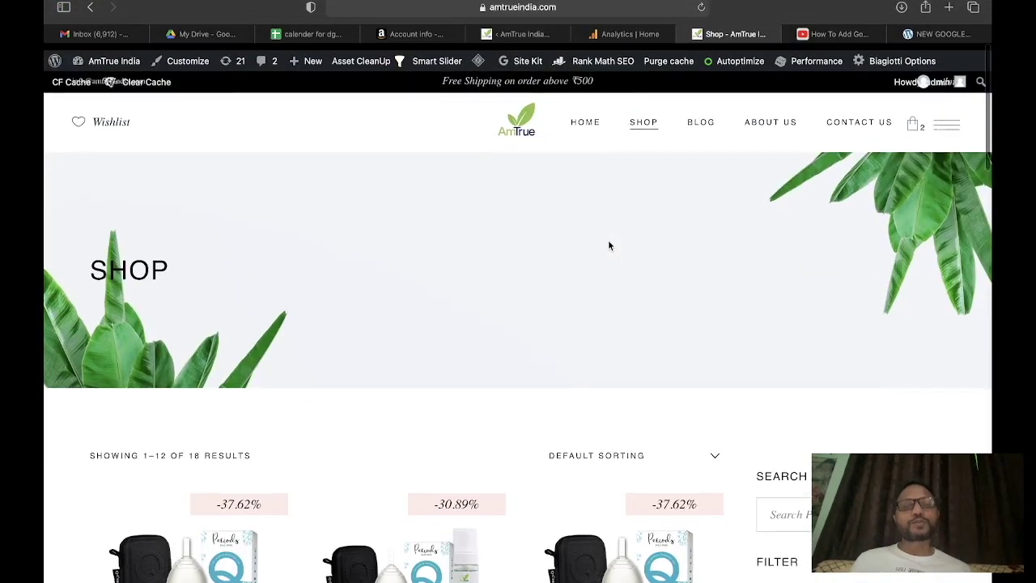
left_click(642, 31)
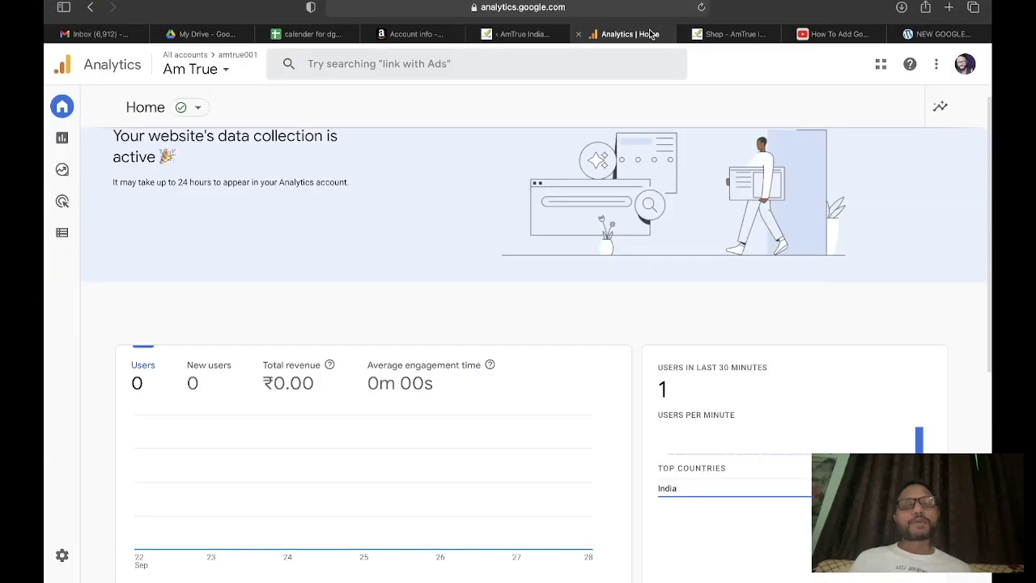
scroll(810, 297, "down", 4)
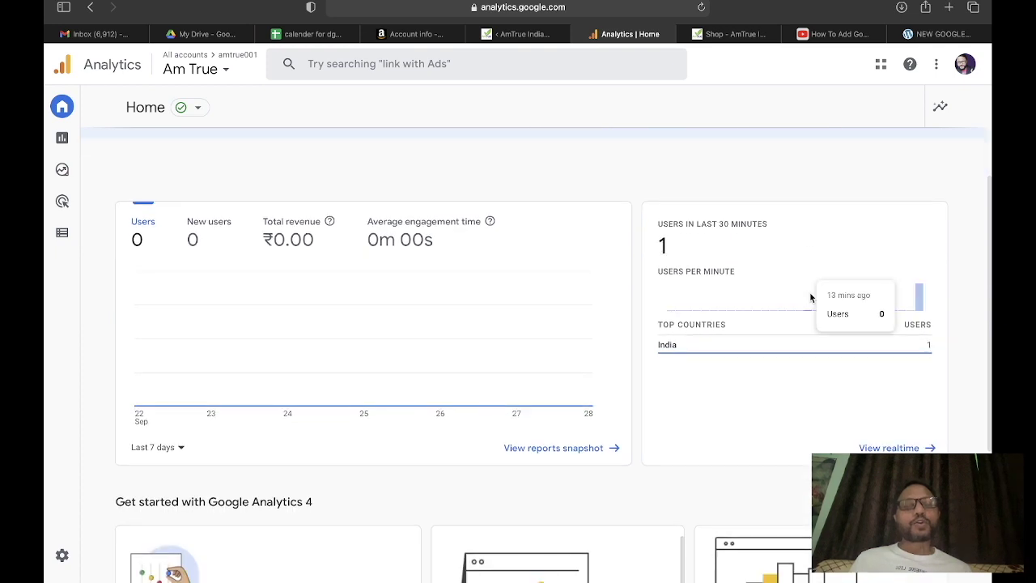